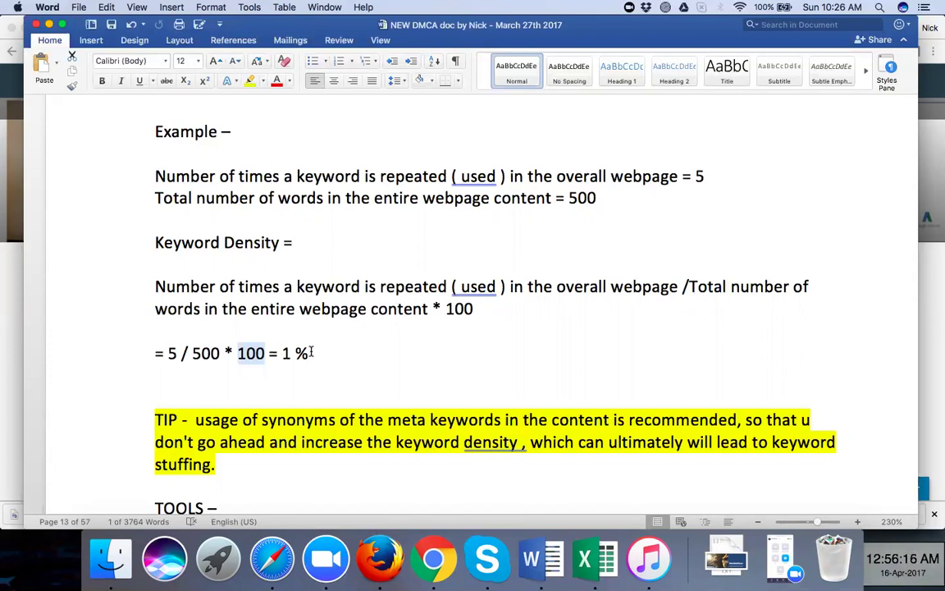
# Switch to Chrome and open the WordPress admin at yocreations.ca/wp-admin in a new tab.
pyautogui.click(434, 557)
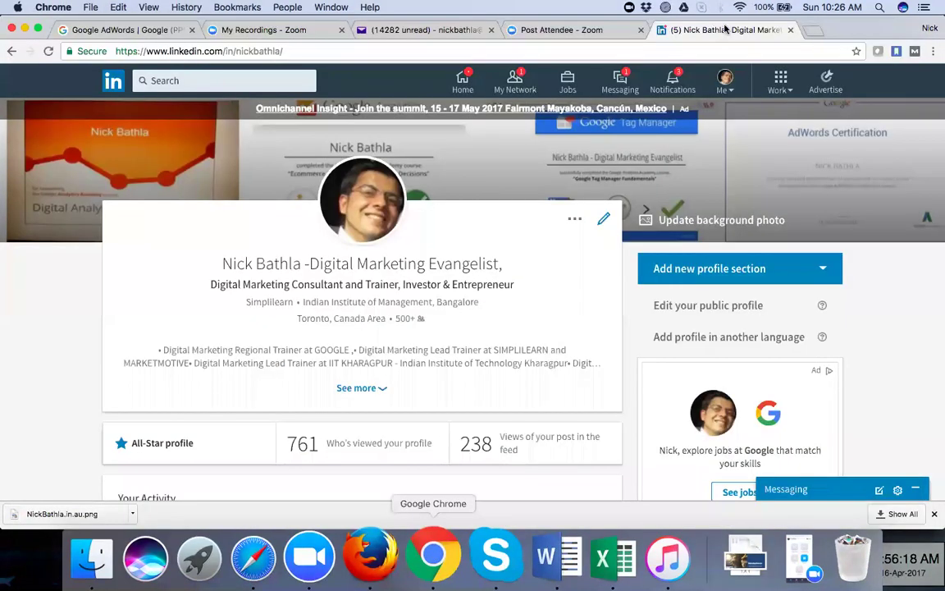
pyautogui.click(811, 31)
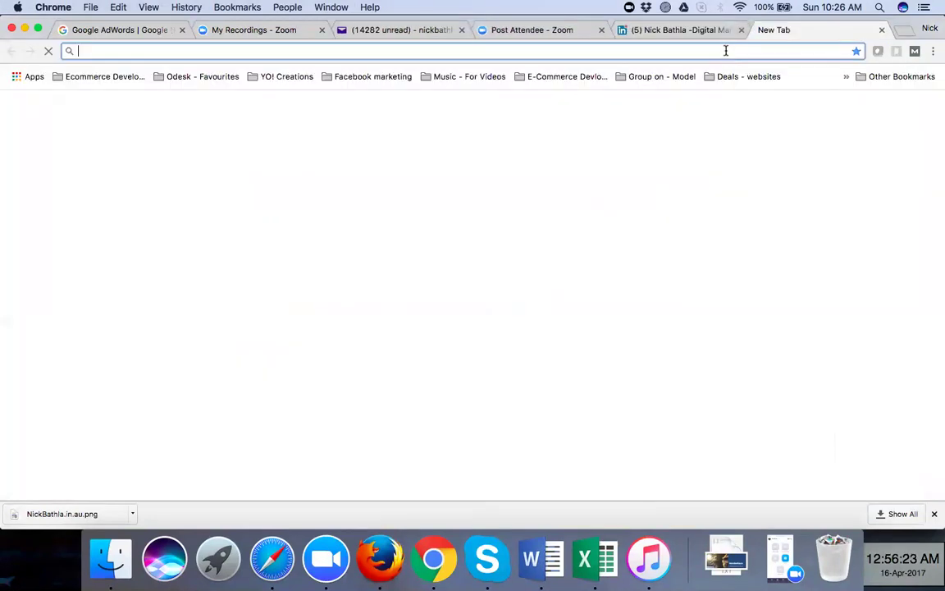
pyautogui.write('yoc')
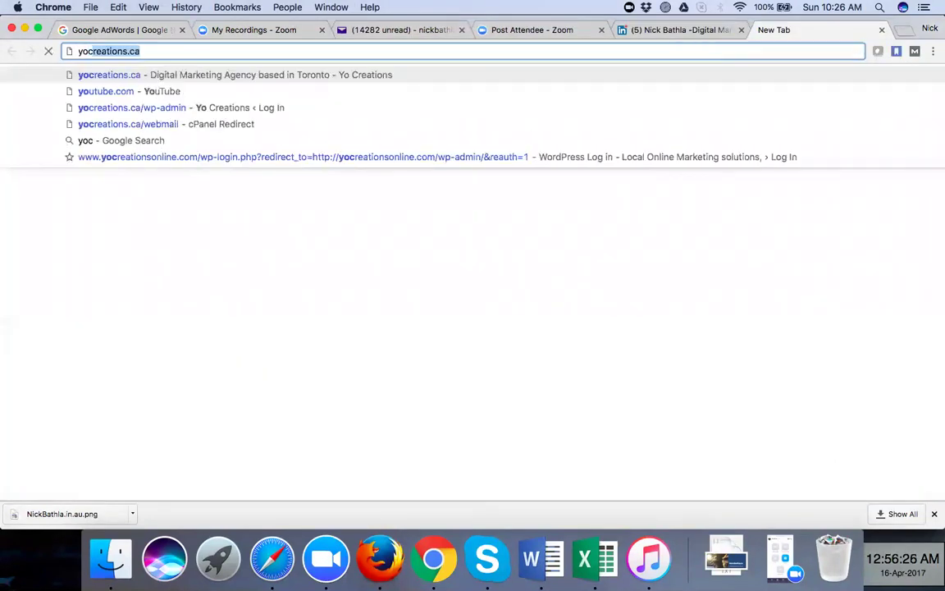
pyautogui.write('r')
pyautogui.press('Down')
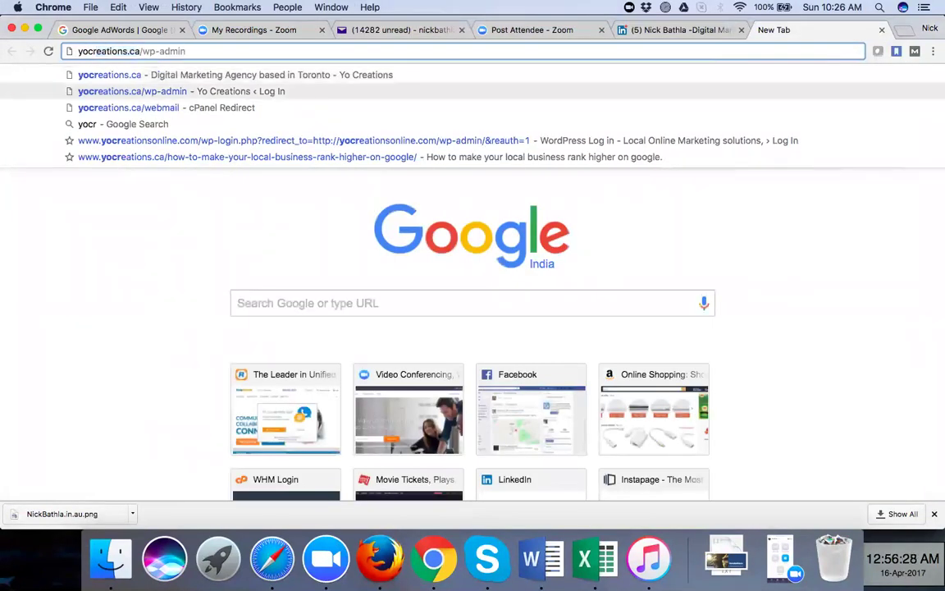
pyautogui.press('Return')
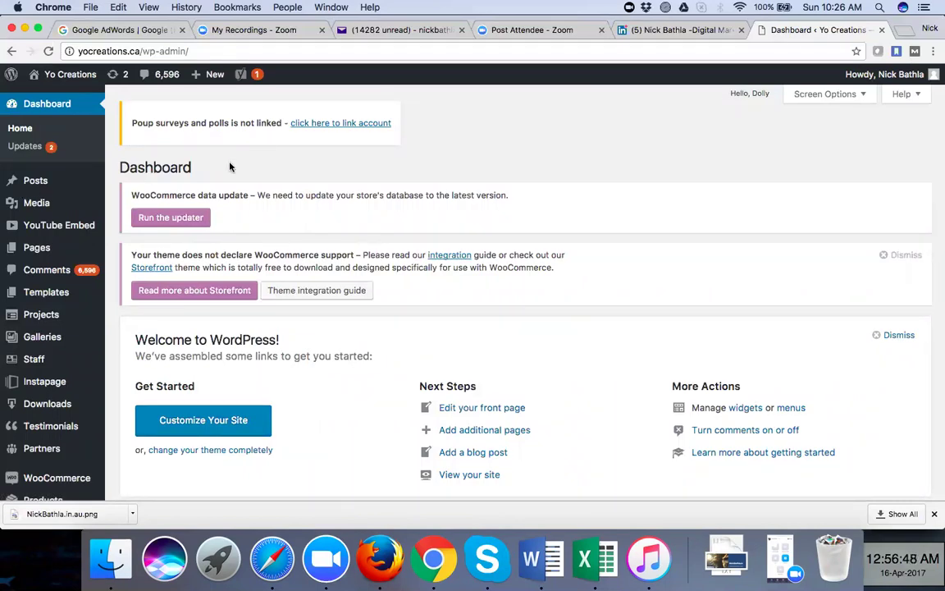
# Open the post "Why content-led SEO will always fail to build links effectively" for editing from the list of all posts.
pyautogui.moveTo(44, 186)
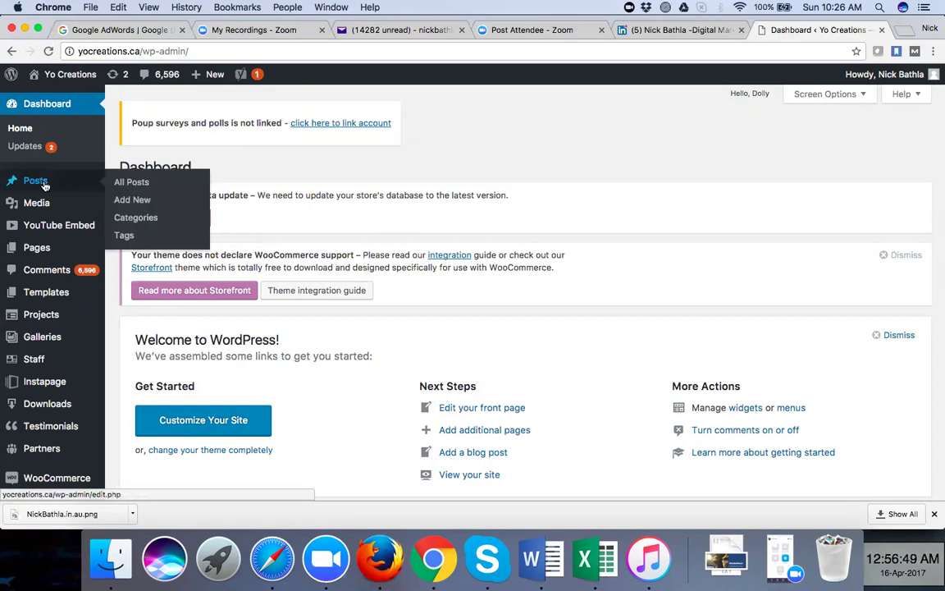
pyautogui.click(123, 183)
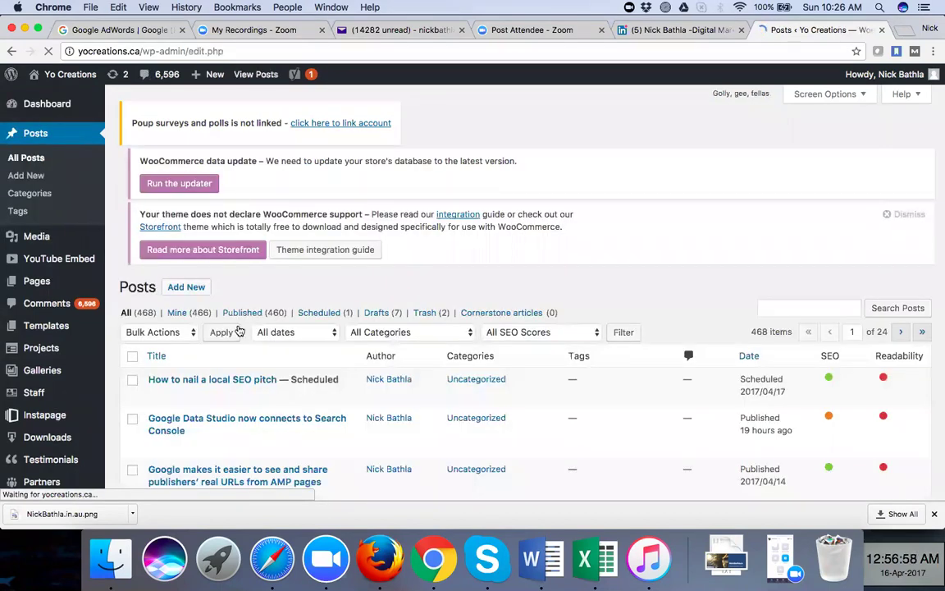
pyautogui.scroll(-5, 239, 330)
pyautogui.scroll(-3, 240, 331)
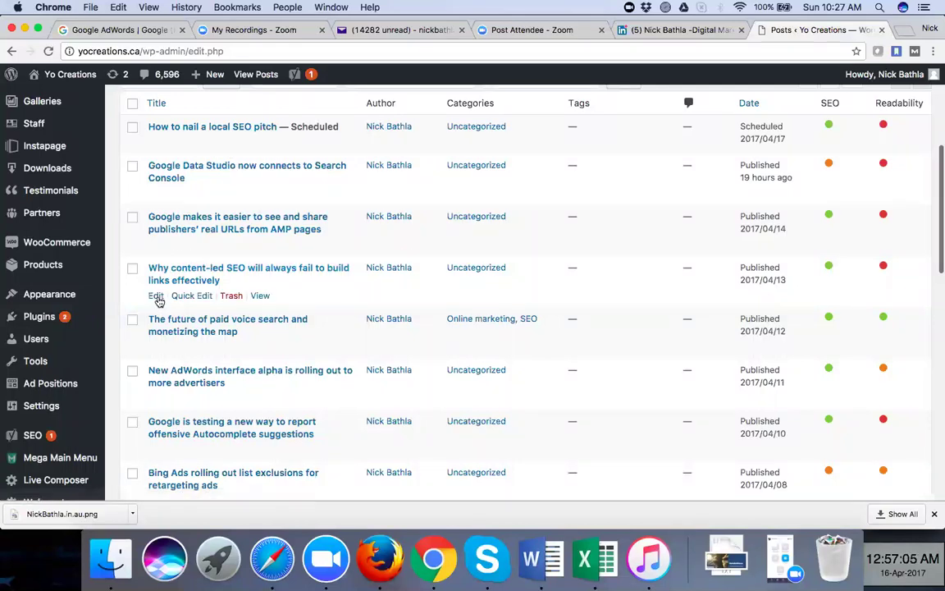
pyautogui.click(157, 297)
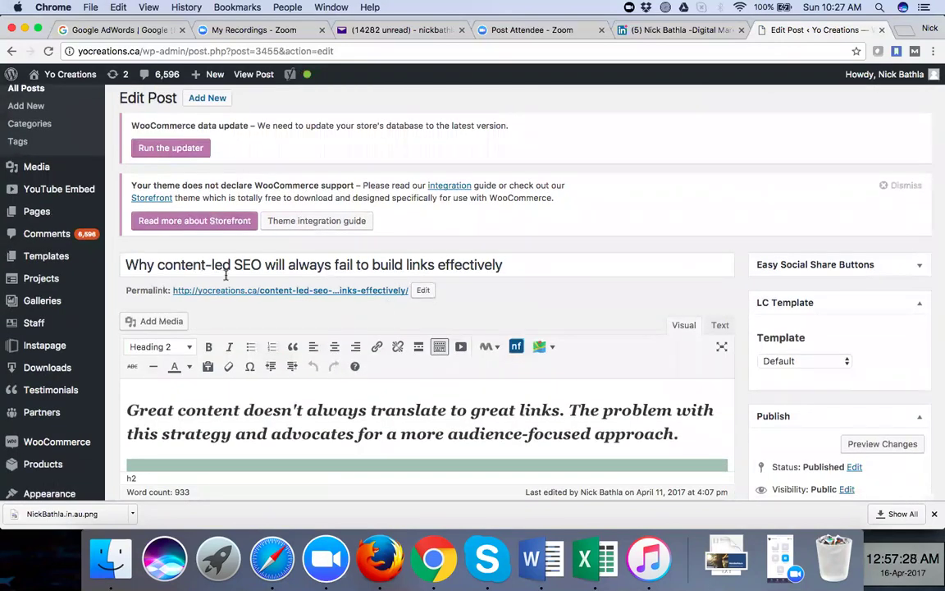
# Open the post's permalink slug for editing and read through it from beginning to end.
pyautogui.moveTo(125, 294); pyautogui.dragTo(168, 290)
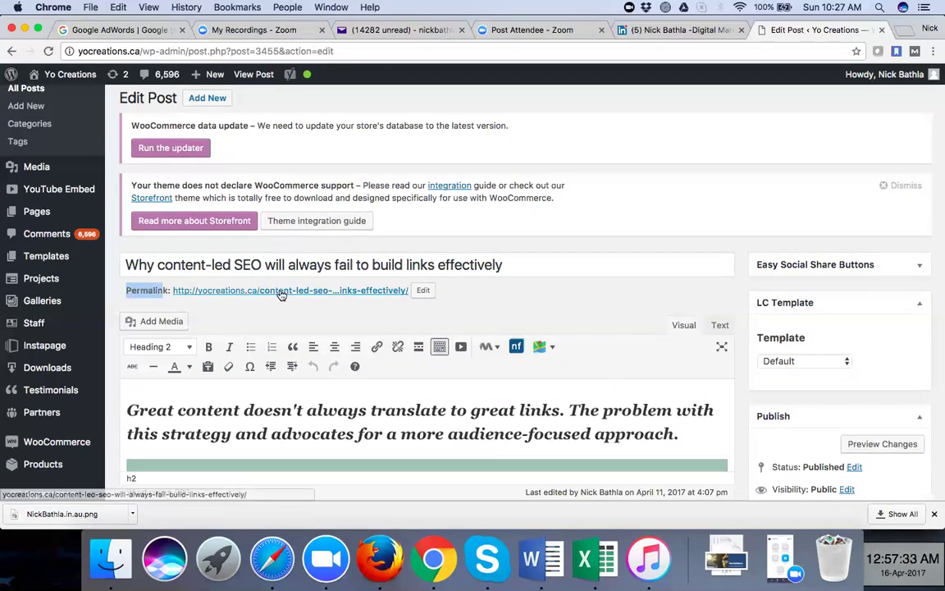
pyautogui.click(386, 291)
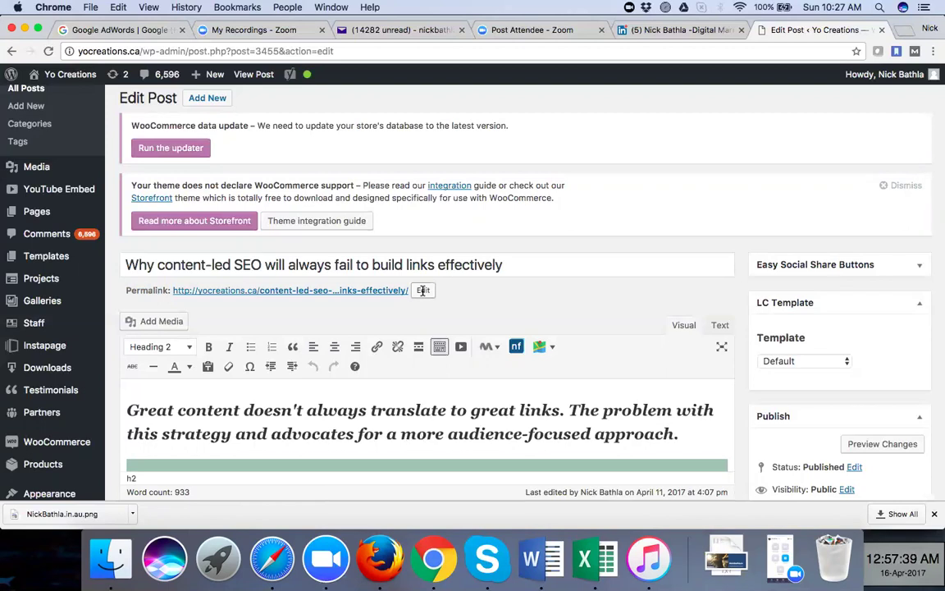
pyautogui.click(423, 290)
pyautogui.moveTo(264, 290); pyautogui.dragTo(399, 292)
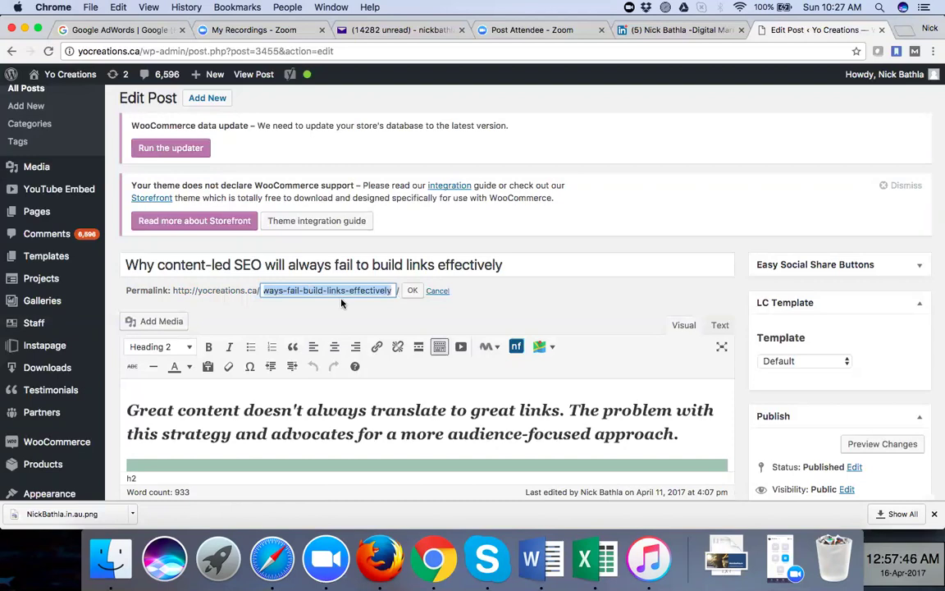
pyautogui.press('super+v')
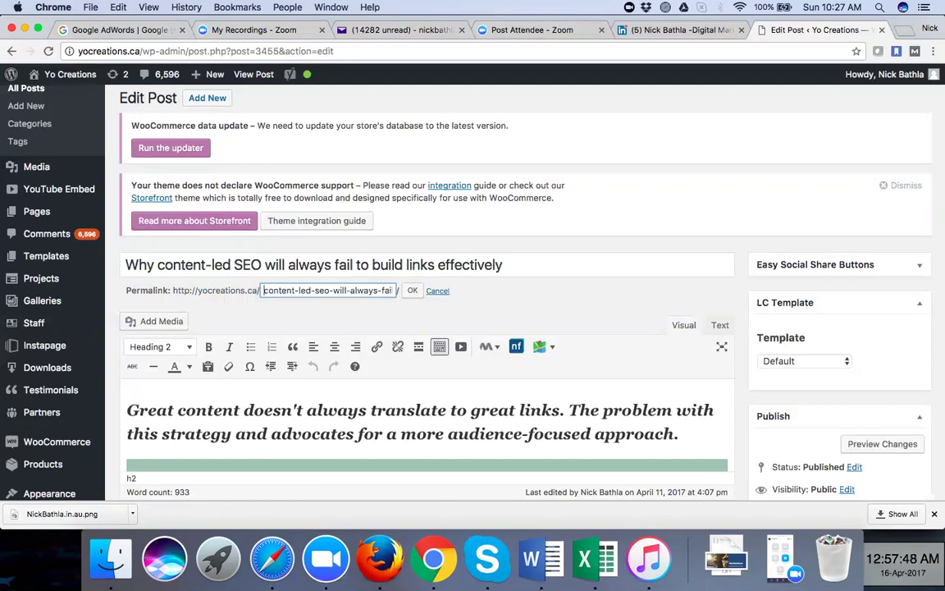
pyautogui.press('Right')
pyautogui.press('Right')
pyautogui.press('Right')
pyautogui.press('Right')
pyautogui.press('Right')
pyautogui.press('Right')
pyautogui.press('Right')
pyautogui.press('Right')
pyautogui.press('Right')
pyautogui.press('Right')
pyautogui.press('Right')
pyautogui.press('Right')
pyautogui.press('Right')
pyautogui.press('Right')
pyautogui.press('Right')
pyautogui.press('Right')
pyautogui.press('Right')
pyautogui.press('Right')
pyautogui.press('Right')
pyautogui.press('Right')
pyautogui.press('Right')
pyautogui.press('Right')
pyautogui.press('Right')
pyautogui.press('Right')
pyautogui.press('Right')
pyautogui.press('Right')
pyautogui.press('Right')
pyautogui.press('Right')
pyautogui.press('Right')
pyautogui.press('Right')
pyautogui.press('Right')
pyautogui.press('Right')
pyautogui.press('Right')
pyautogui.press('Right')
pyautogui.press('Right')
pyautogui.press('Right')
pyautogui.press('Right')
pyautogui.press('Right')
pyautogui.press('Right')
pyautogui.press('Right')
pyautogui.press('Right')
pyautogui.press('Right')
pyautogui.press('Right')
pyautogui.press('Right')
pyautogui.press('Right')
pyautogui.press('Right')
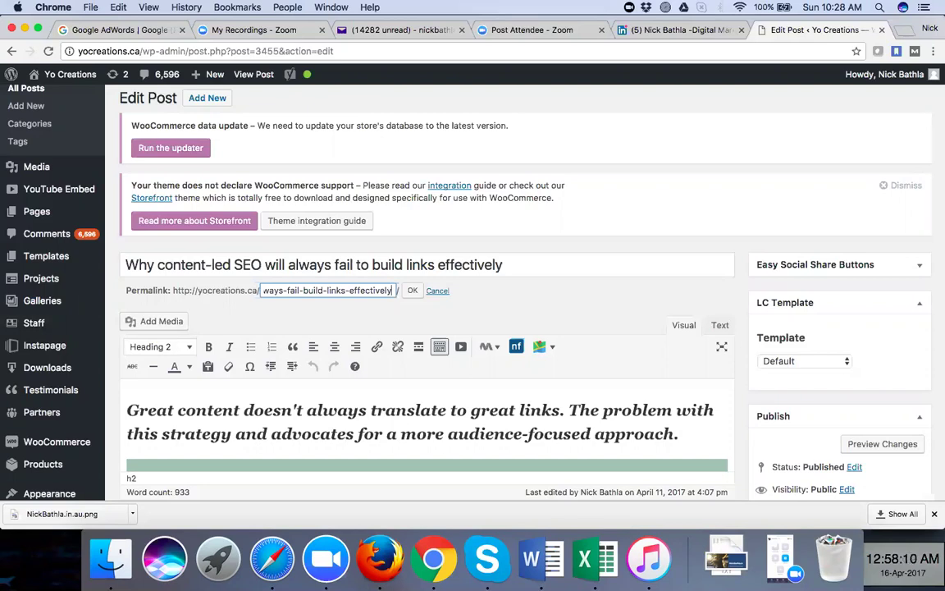
# Open the WordPress admin at fashionforfab.com/wp-admin/ in a new tab.
pyautogui.click(901, 32)
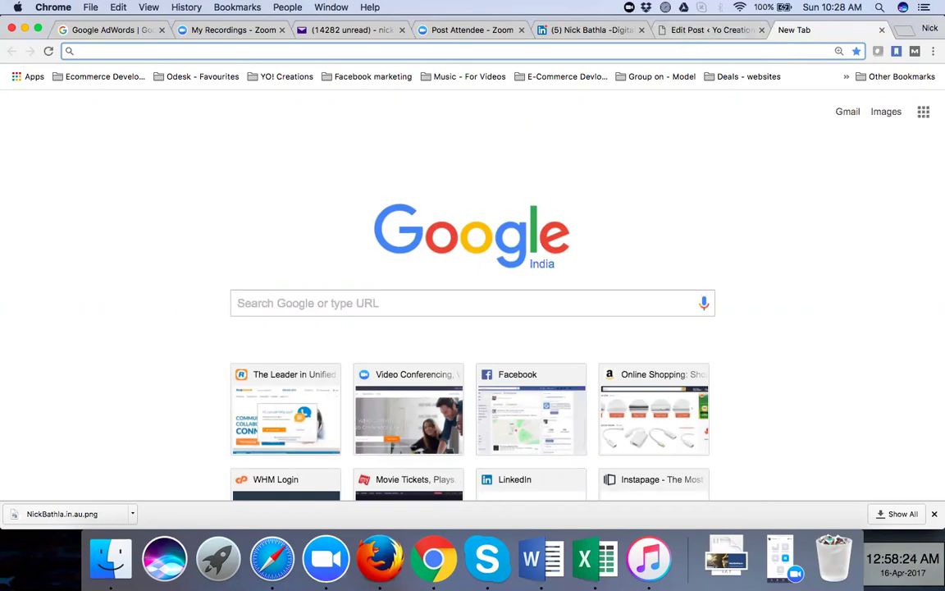
pyautogui.write('facebook.com')
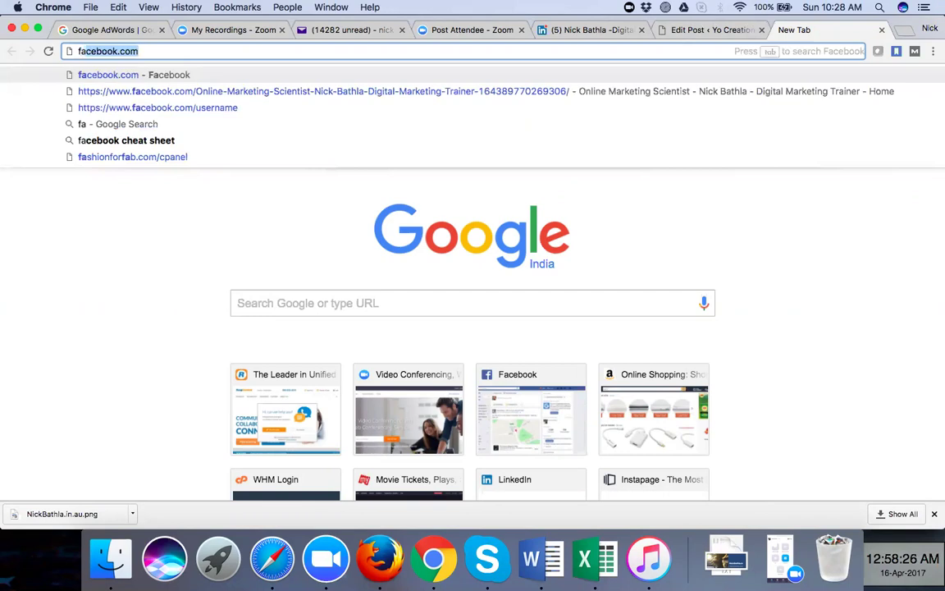
pyautogui.press('Down')
pyautogui.press('Down')
pyautogui.press('Down')
pyautogui.press('Down')
pyautogui.press('Down')
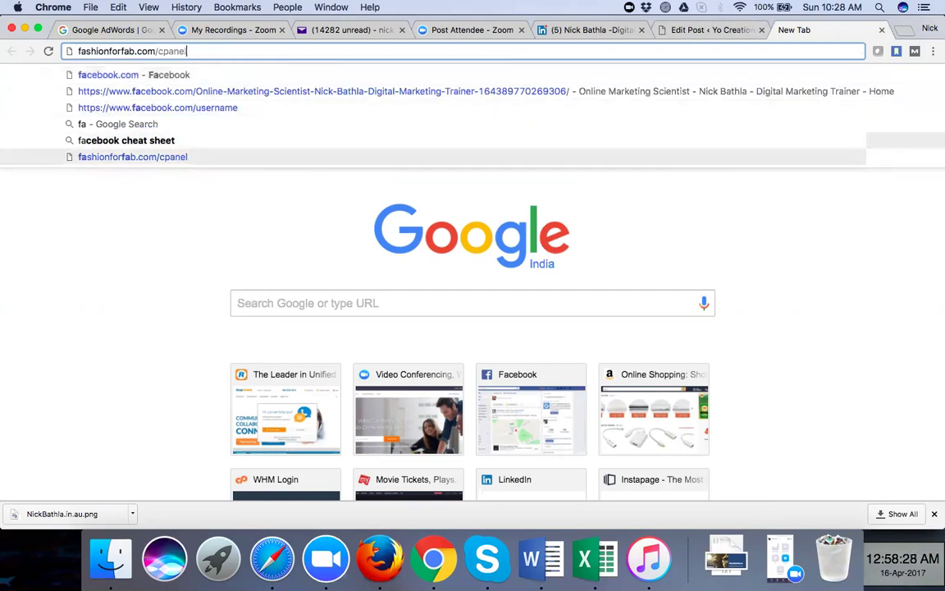
pyautogui.press('BackSpace')
pyautogui.press('BackSpace')
pyautogui.press('BackSpace')
pyautogui.press('BackSpace')
pyautogui.press('BackSpace')
pyautogui.press('BackSpace')
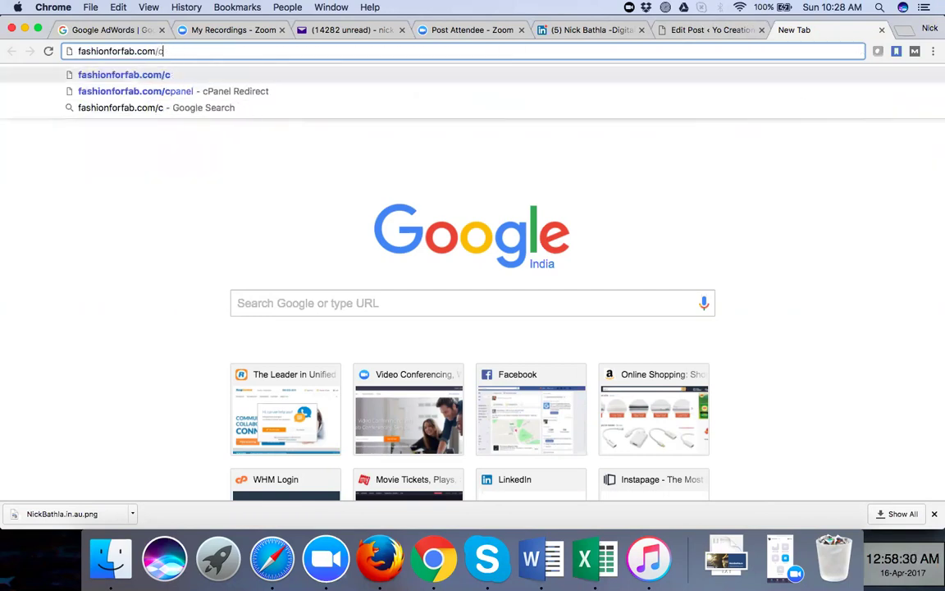
pyautogui.write('w')
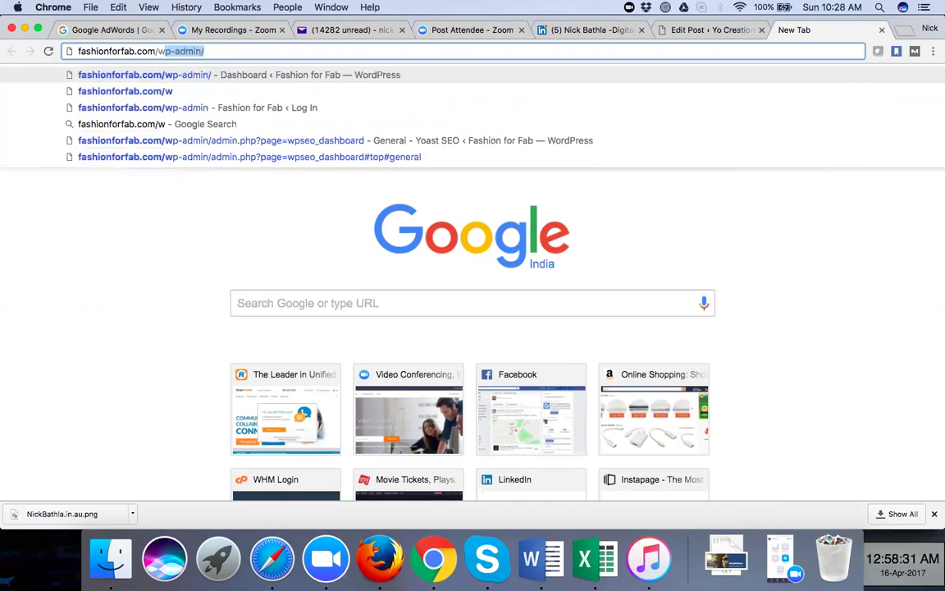
pyautogui.press('Right')
pyautogui.press('Return')
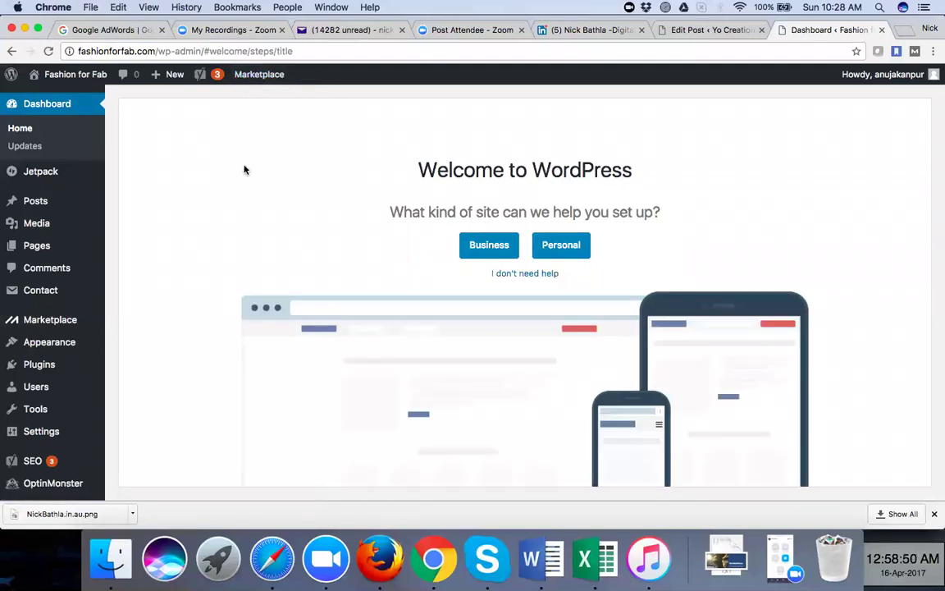
# Open the Ethnic Wear page for editing from the list of all pages and make its permalink slug editable.
pyautogui.moveTo(38, 244)
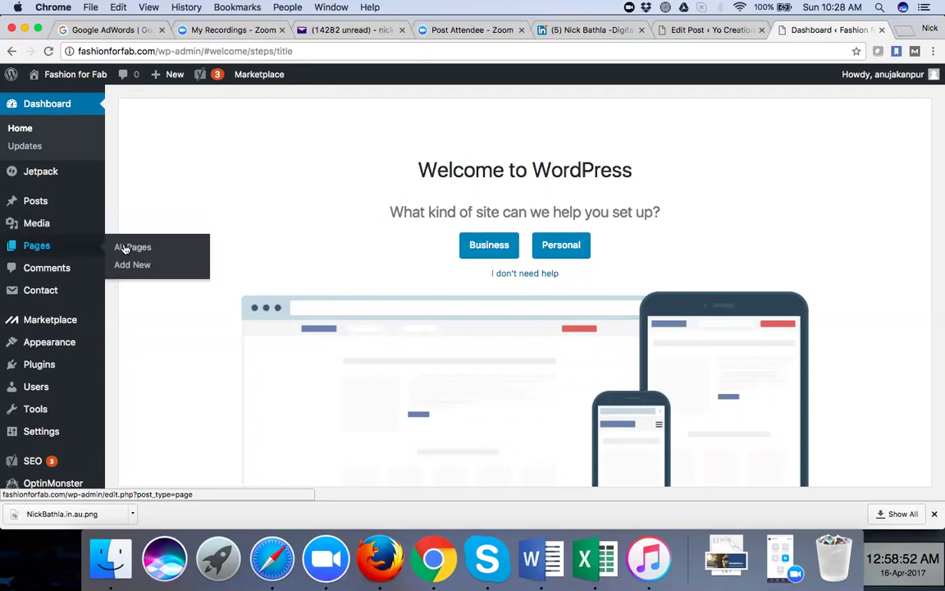
pyautogui.click(133, 247)
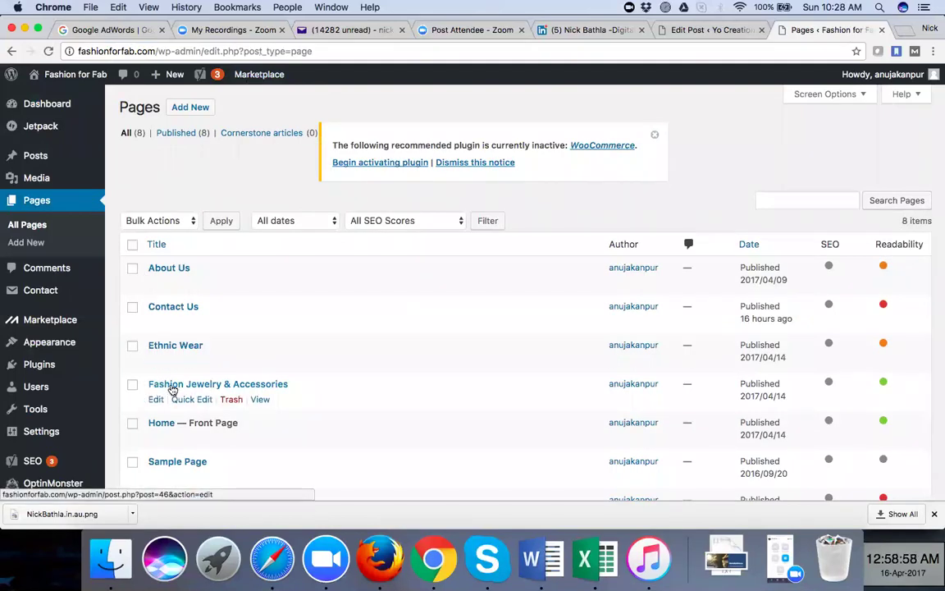
pyautogui.moveTo(156, 362)
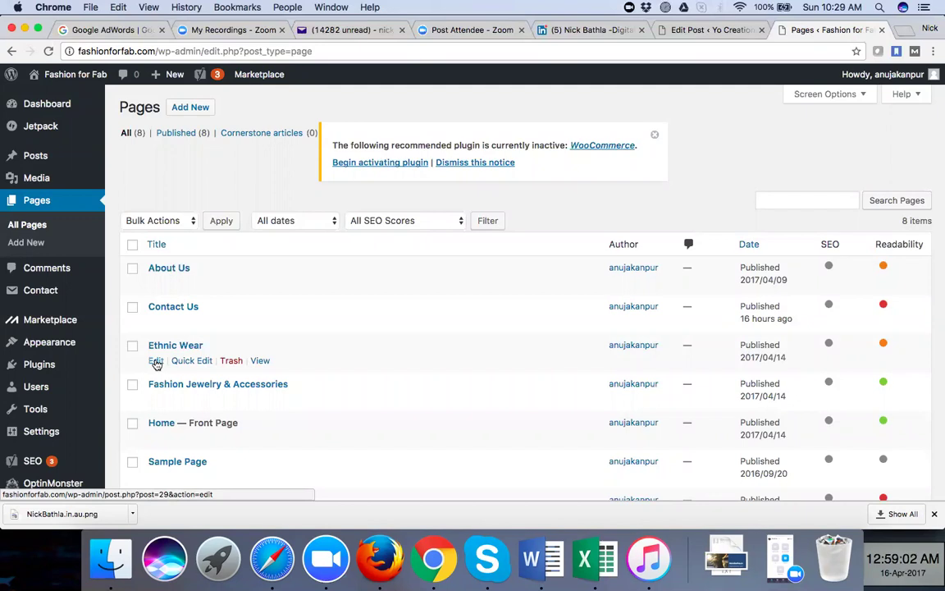
pyautogui.click(155, 361)
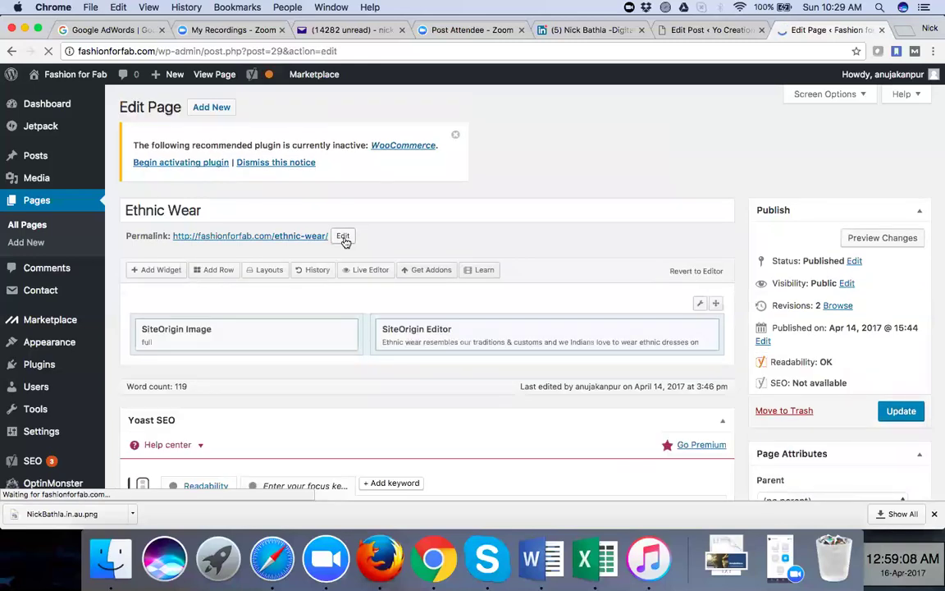
pyautogui.click(343, 236)
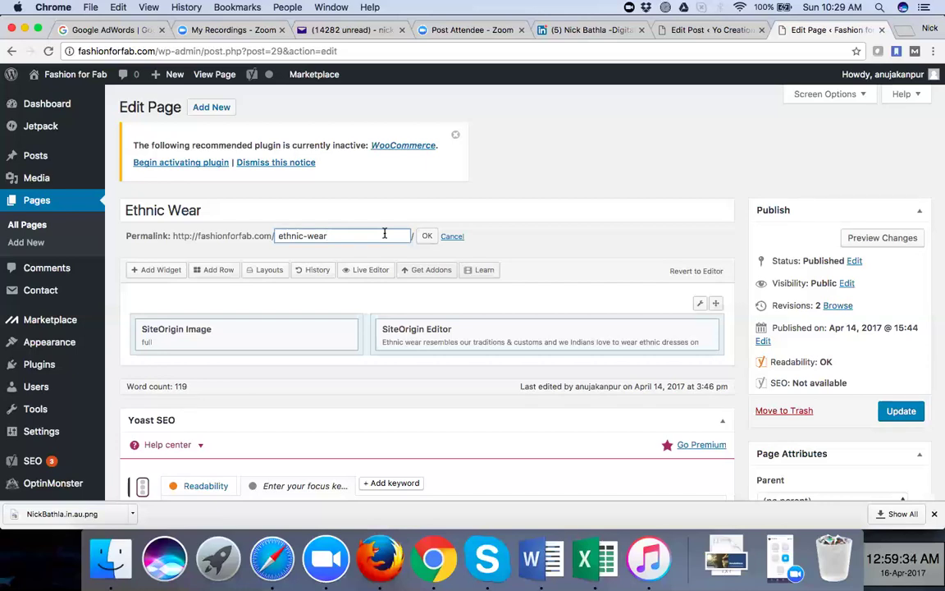
# Dismiss the inactive WooCommerce plugin notice and examine the page's Yoast SEO focus keyword and meta keywords fields.
pyautogui.click(455, 132)
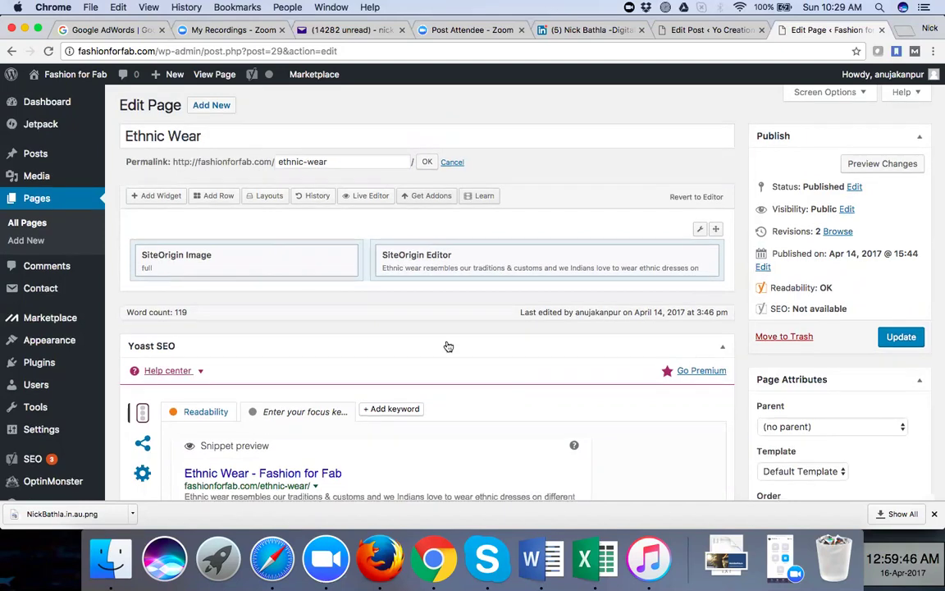
pyautogui.scroll(-5, 447, 353)
pyautogui.scroll(-3, 449, 378)
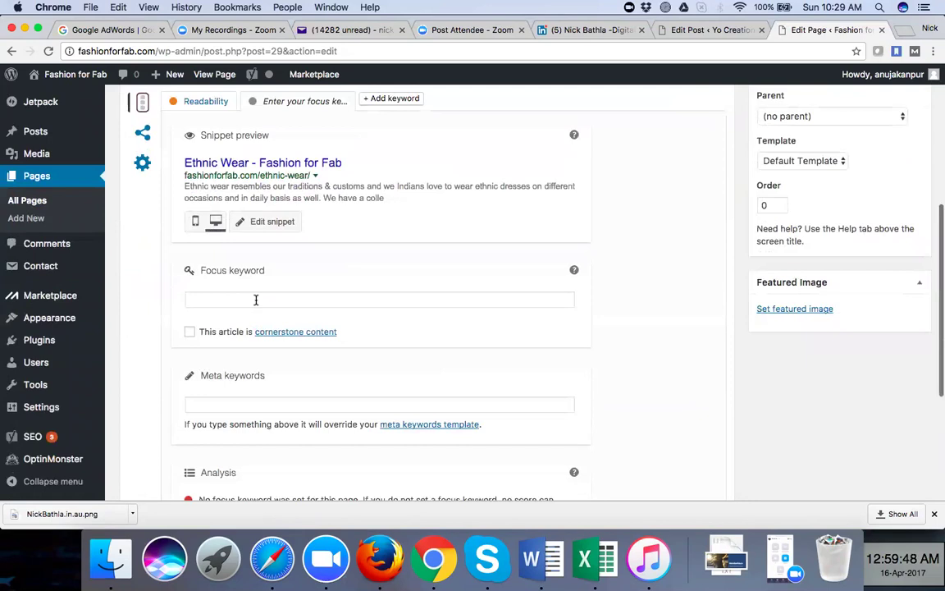
pyautogui.click(255, 300)
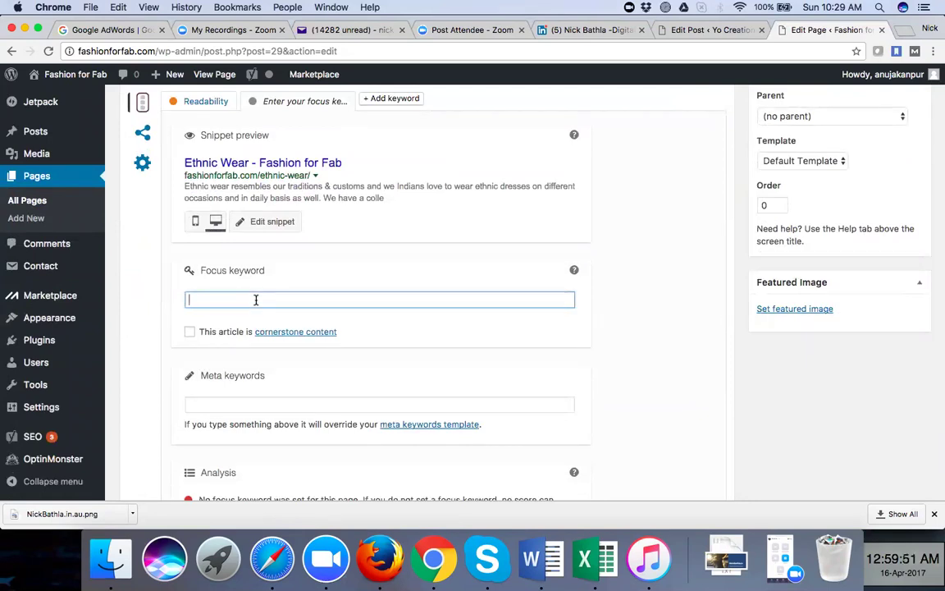
pyautogui.click(237, 405)
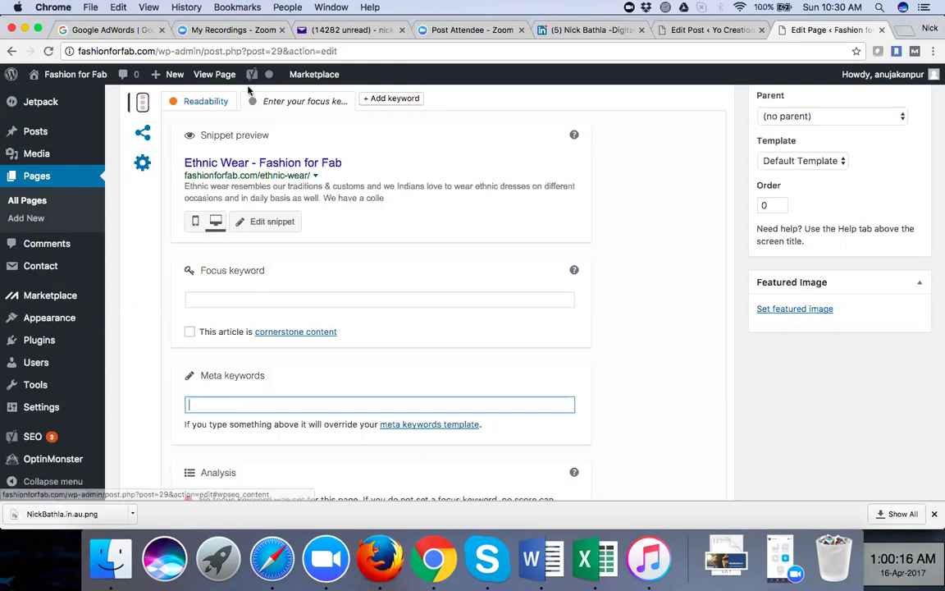
# Open the Permalinks section of Yoast's advanced SEO settings and review the Change URLs and Clean up permalinks options.
pyautogui.moveTo(251, 75)
pyautogui.moveTo(305, 116)
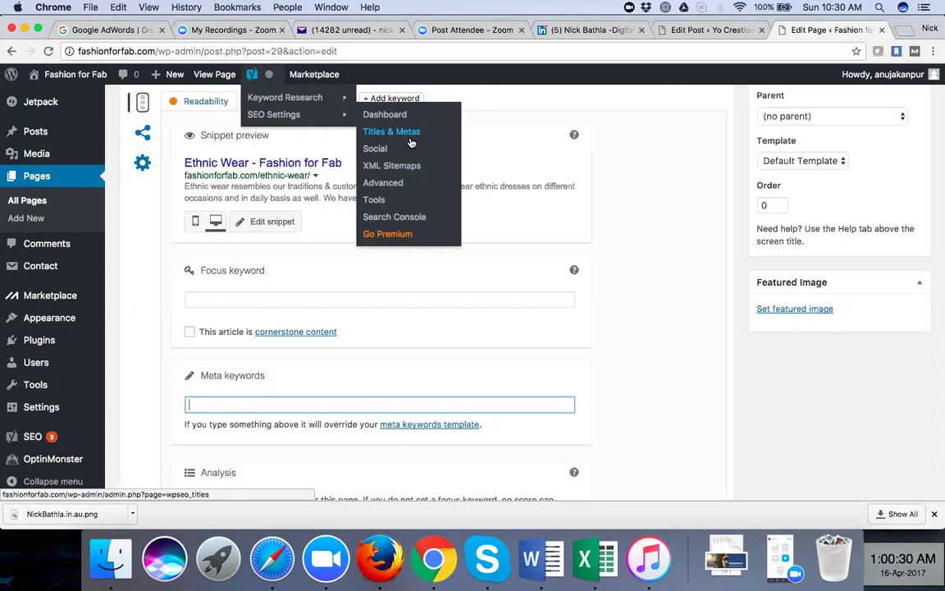
pyautogui.click(409, 187)
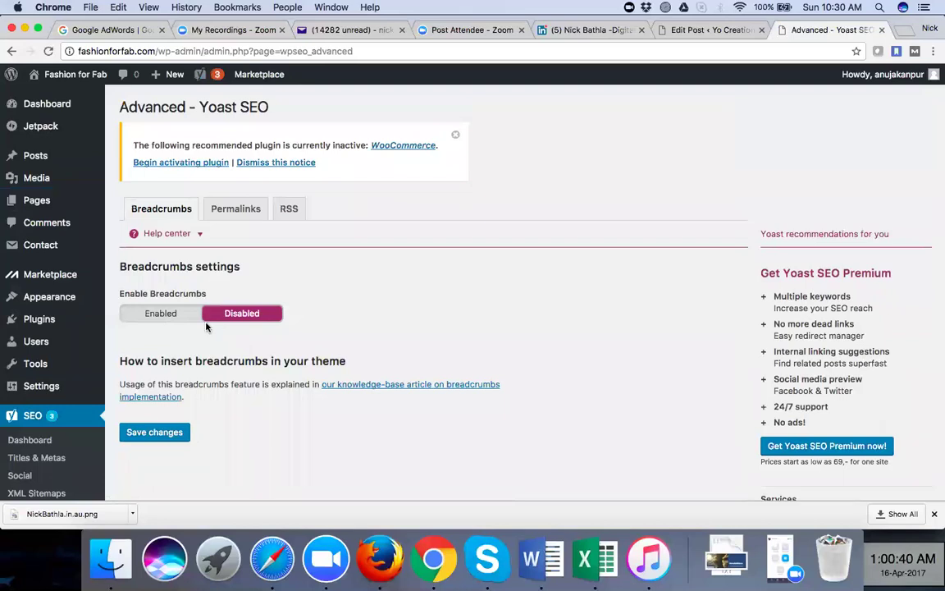
pyautogui.click(230, 216)
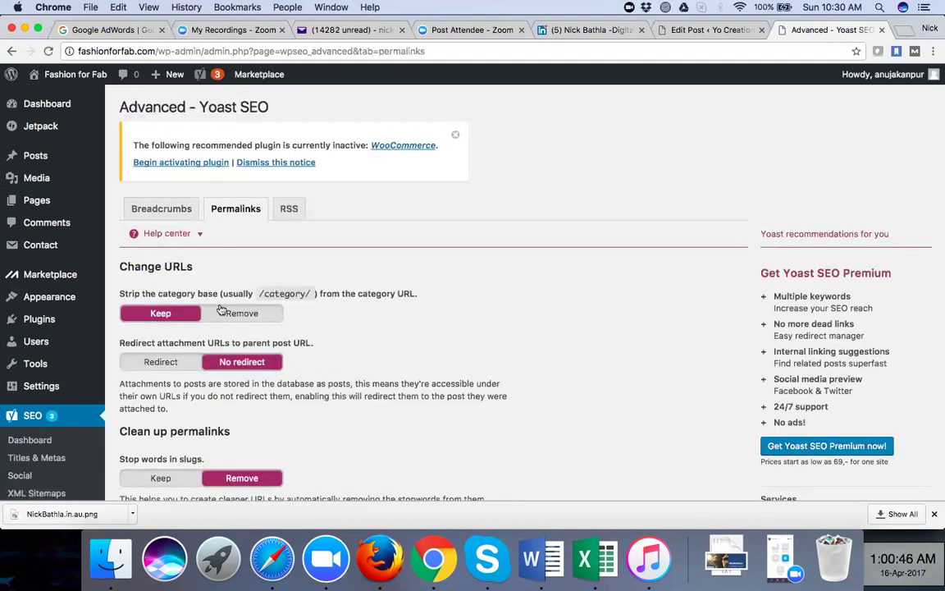
pyautogui.scroll(-1, 361, 353)
pyautogui.scroll(-6, 361, 352)
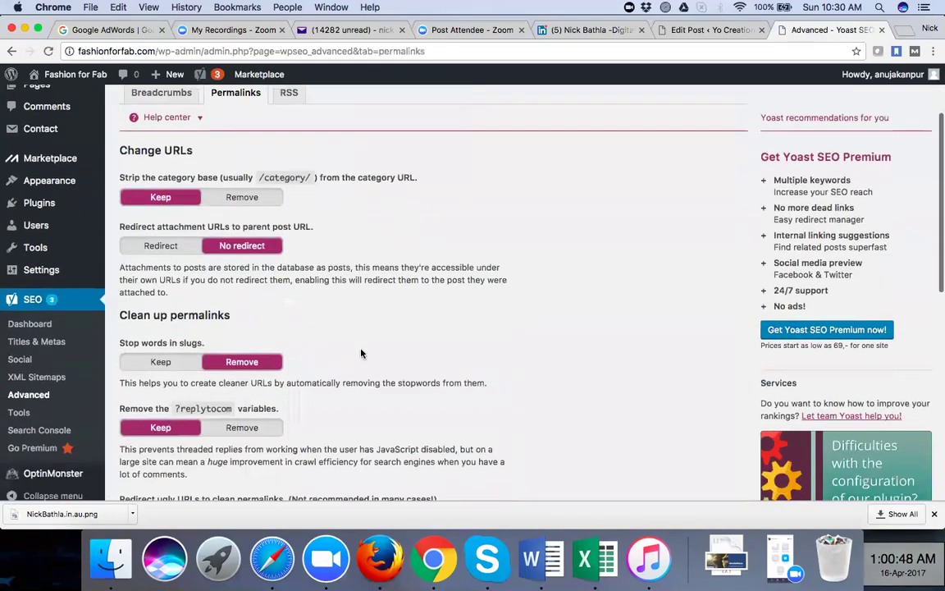
pyautogui.scroll(-1, 361, 353)
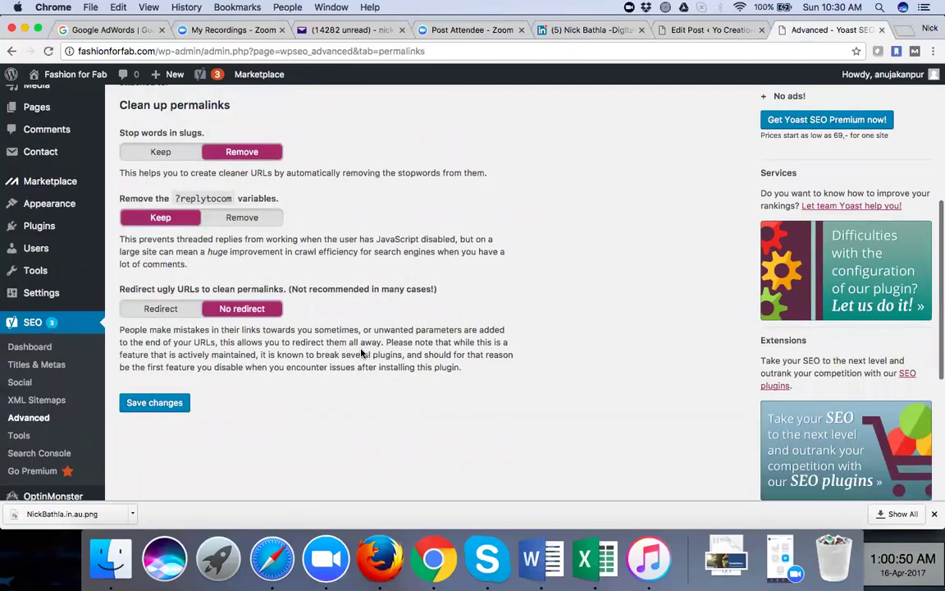
pyautogui.scroll(3, 361, 352)
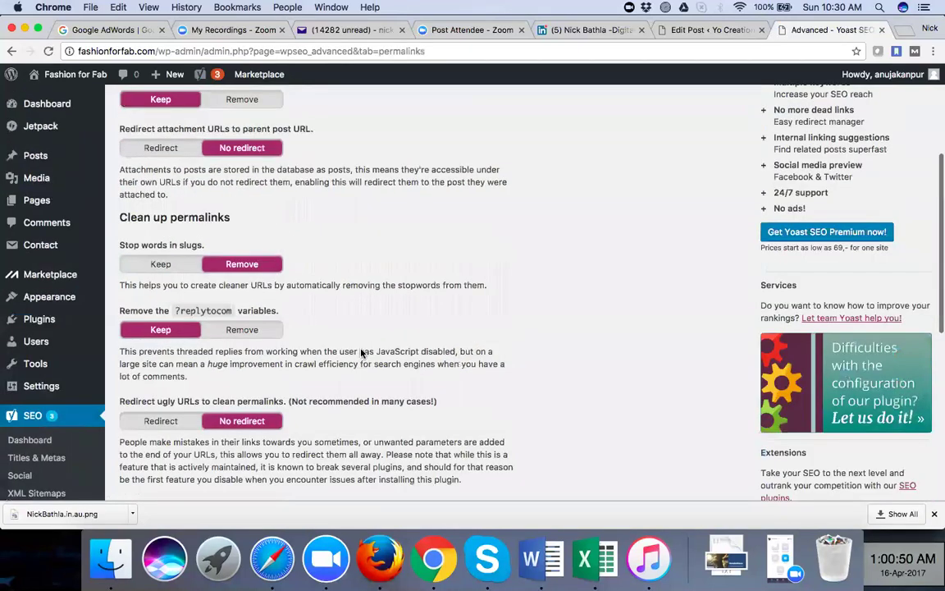
# Display the Breadcrumbs section of Yoast's advanced SEO settings.
pyautogui.scroll(3, 361, 353)
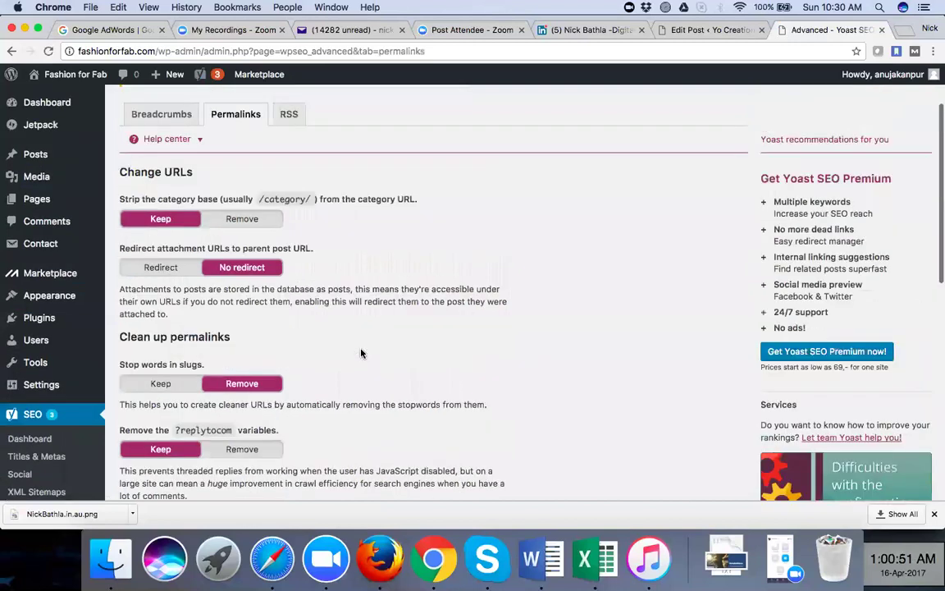
pyautogui.scroll(3, 361, 353)
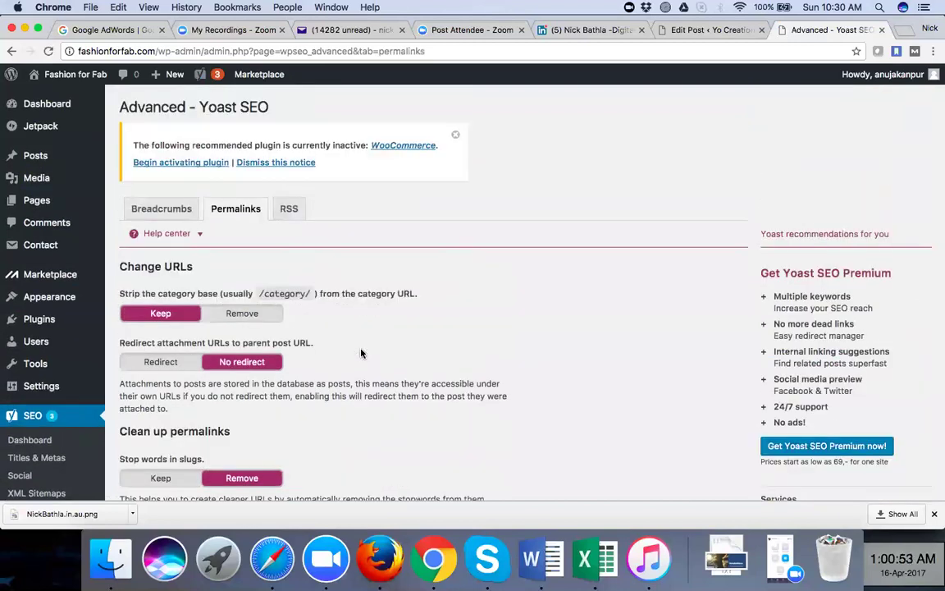
pyautogui.click(171, 216)
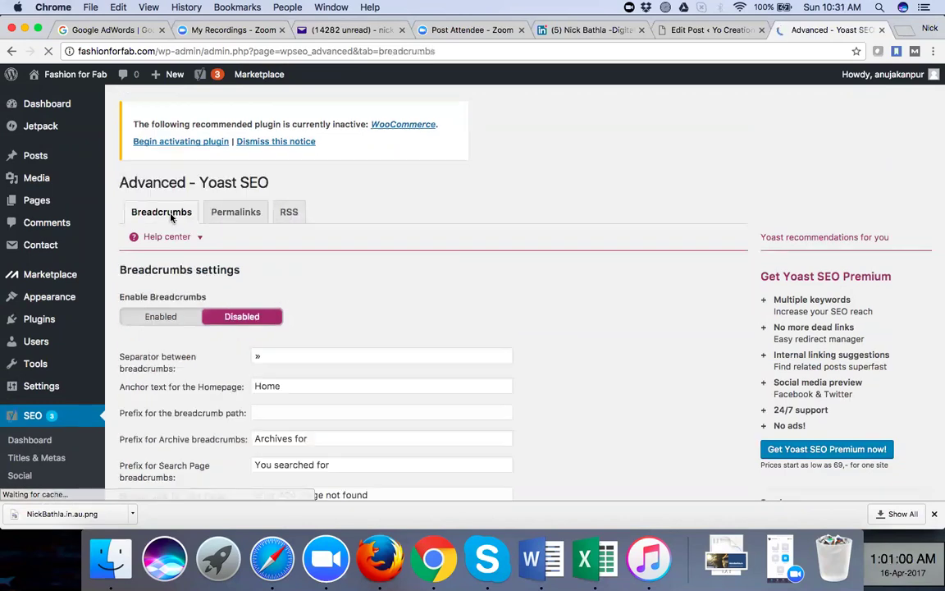
# Open the Yoast SEO dashboard and review its Problems and Notifications sections.
pyautogui.click(33, 441)
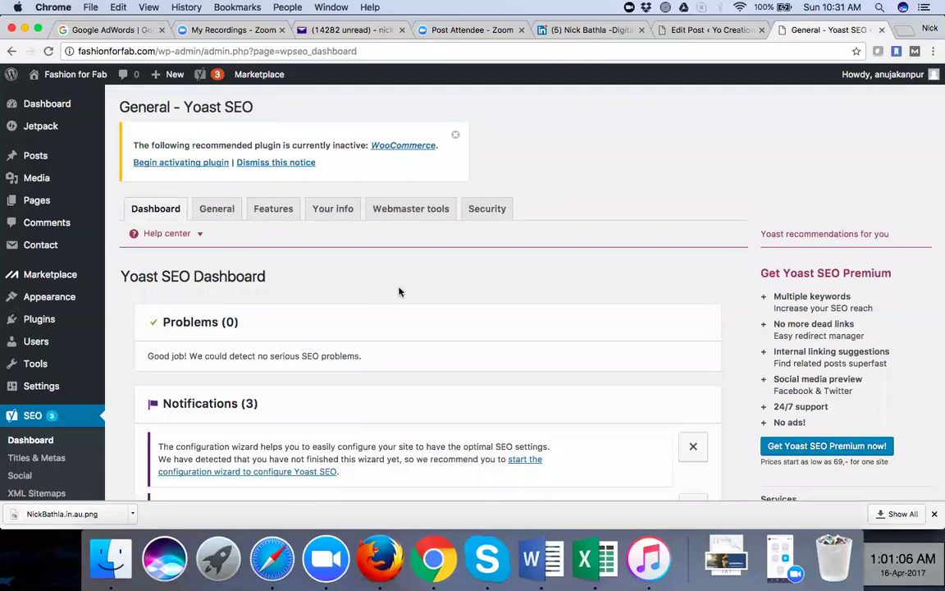
pyautogui.scroll(-1, 400, 291)
pyautogui.scroll(-3, 400, 291)
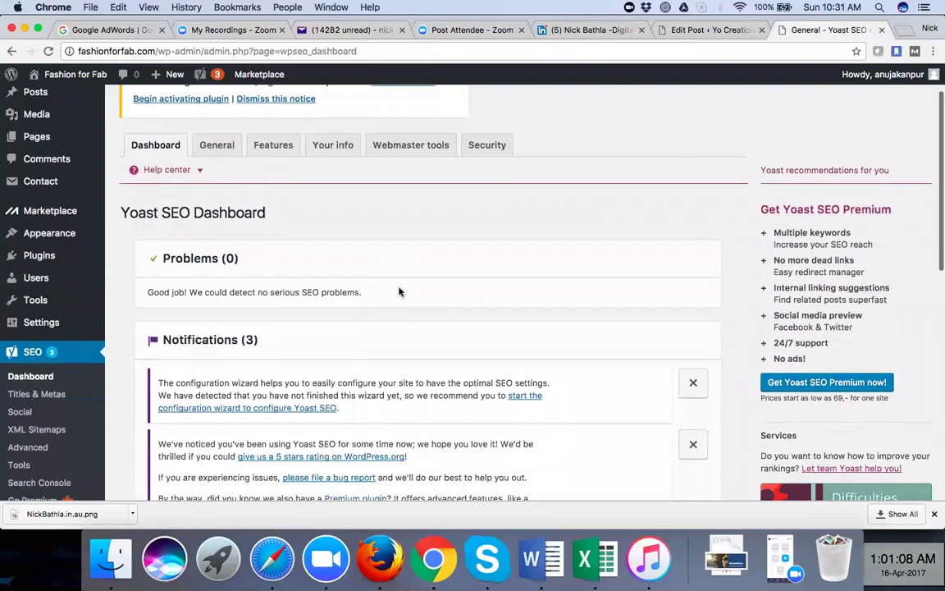
pyautogui.scroll(-1, 400, 291)
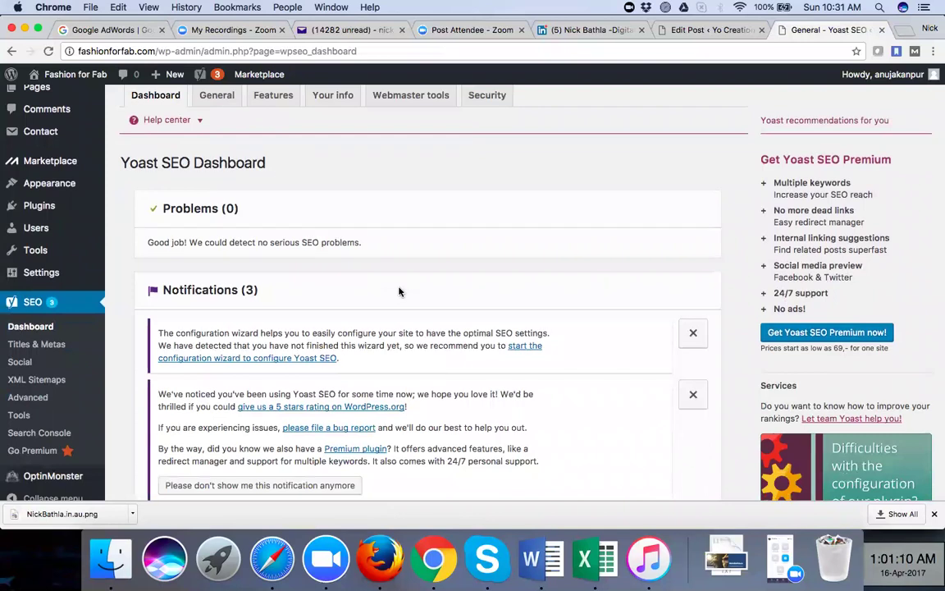
pyautogui.scroll(-4, 400, 291)
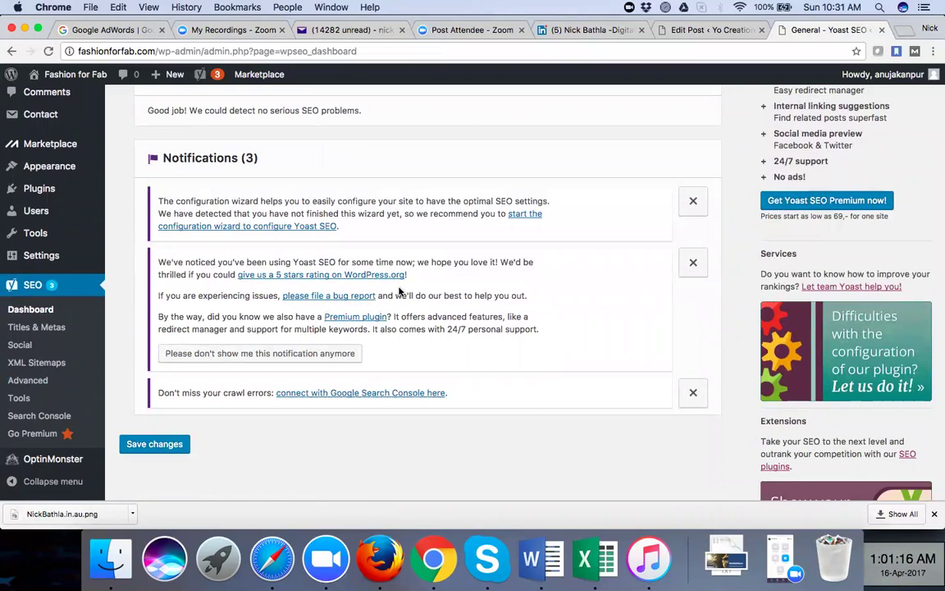
pyautogui.scroll(6, 400, 291)
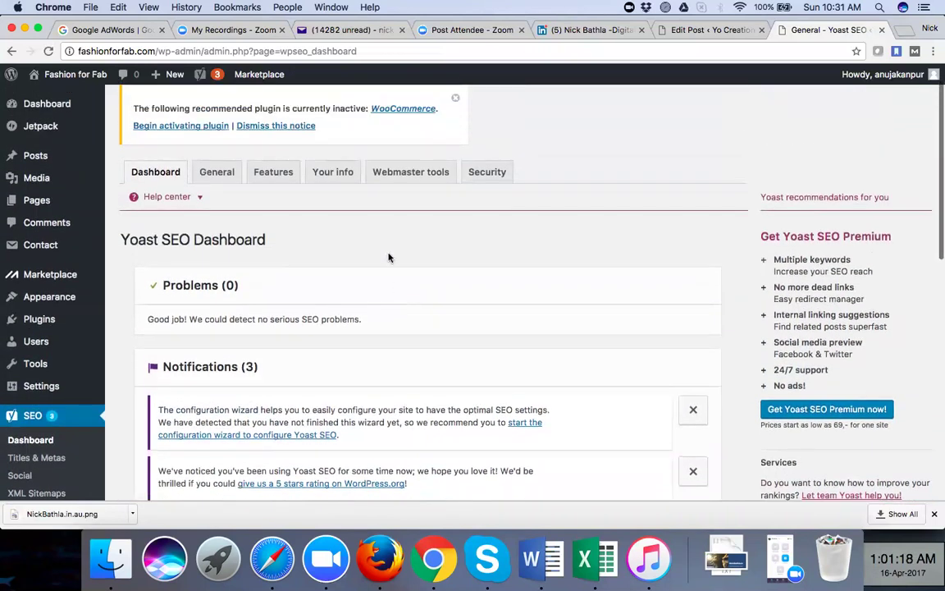
pyautogui.scroll(1, 369, 224)
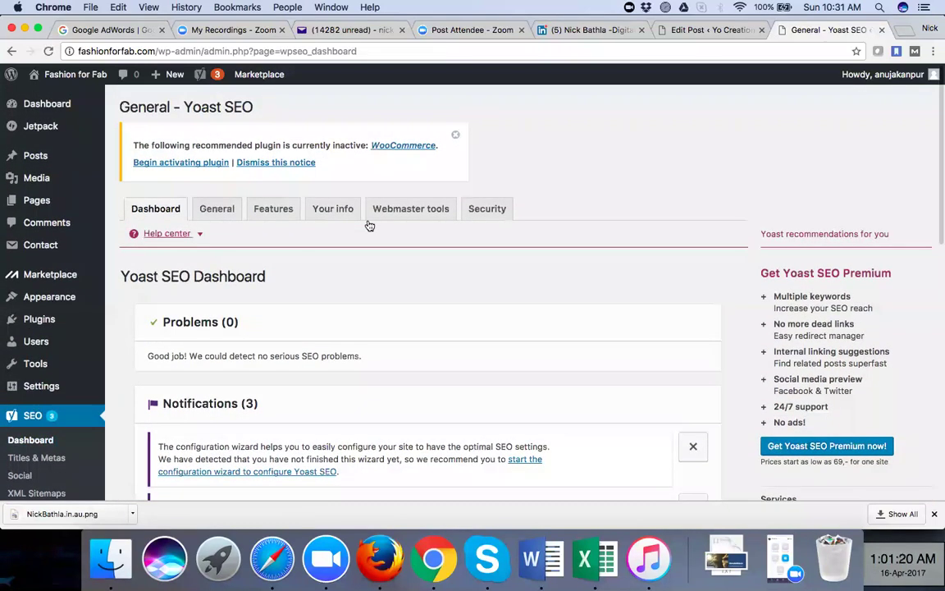
# Open Yoast's General settings and review the configuration wizard, credits and restore default settings options.
pyautogui.click(218, 210)
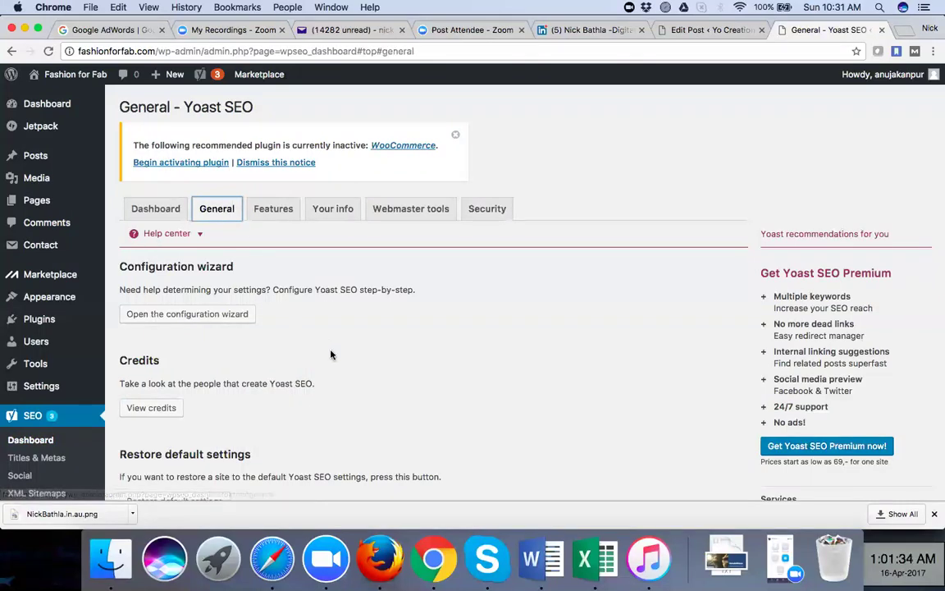
pyautogui.scroll(-1, 331, 355)
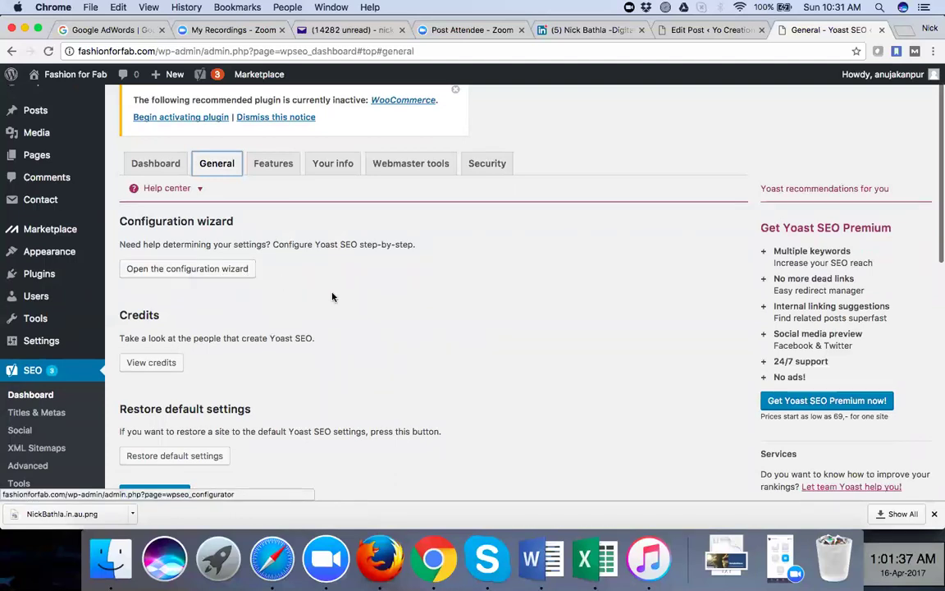
pyautogui.scroll(-1, 340, 299)
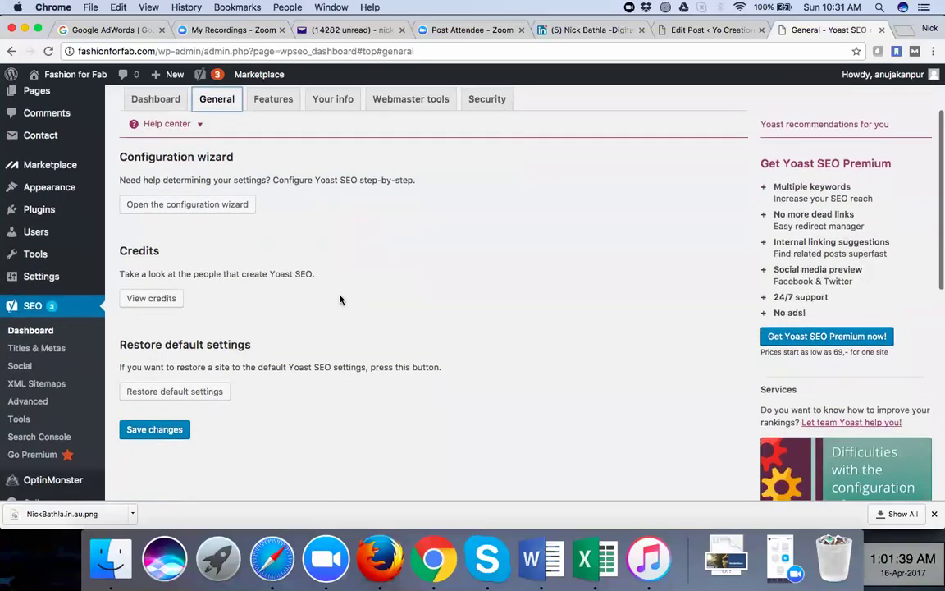
pyautogui.scroll(1, 237, 269)
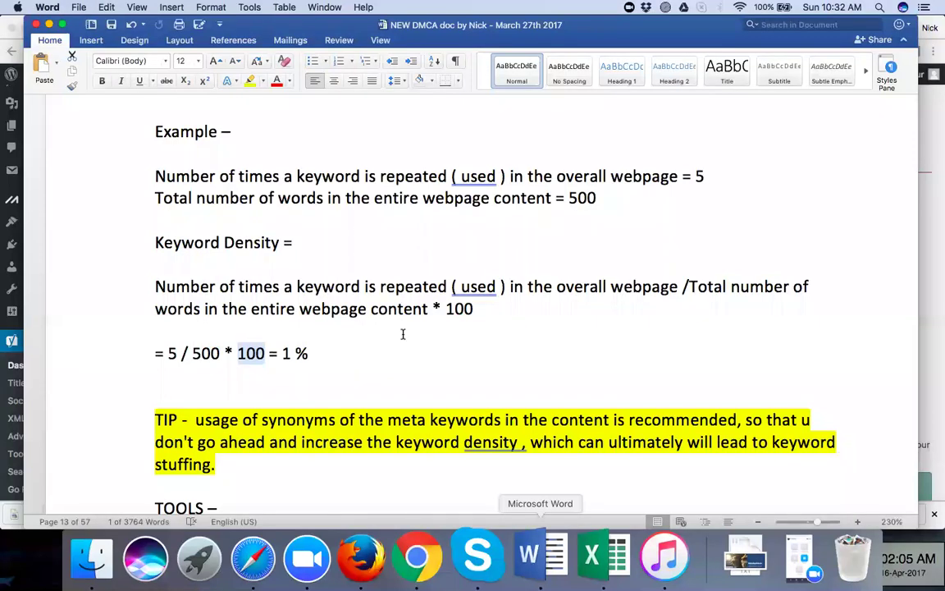
# Switch to the DMCA course notes in Word and read the SITEMAP.XML section on what, why and how.
pyautogui.scroll(-10, 403, 334)
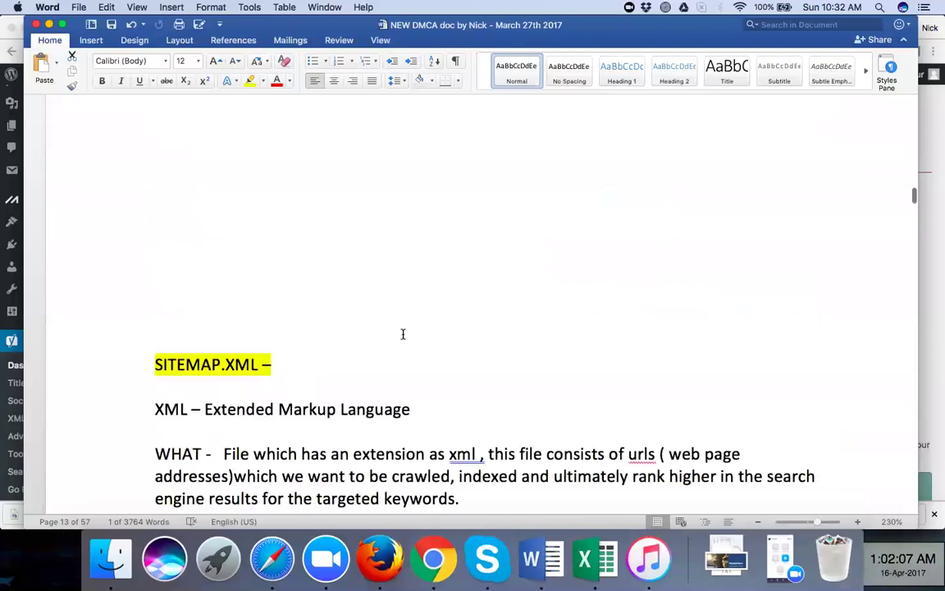
pyautogui.scroll(-5, 403, 334)
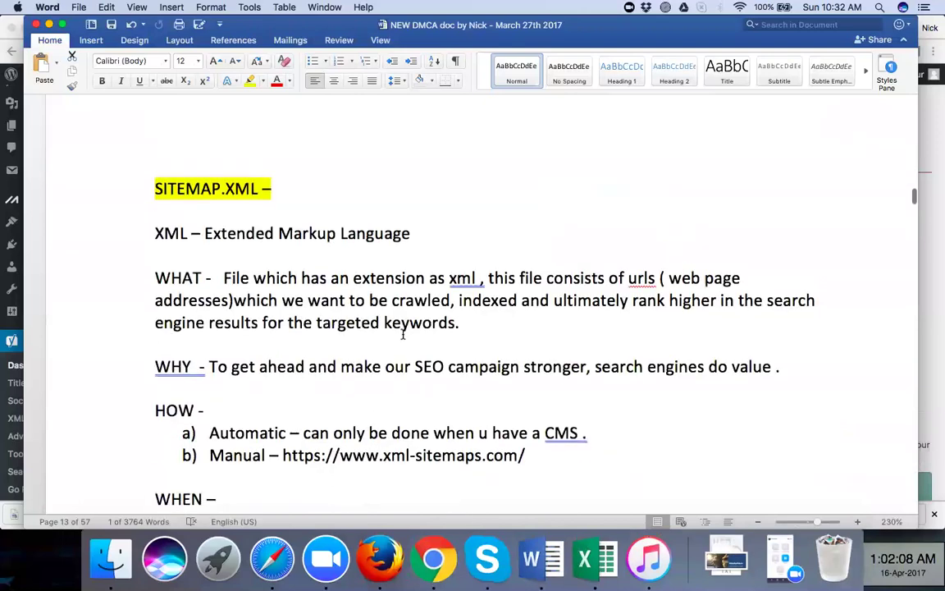
pyautogui.scroll(-2, 403, 334)
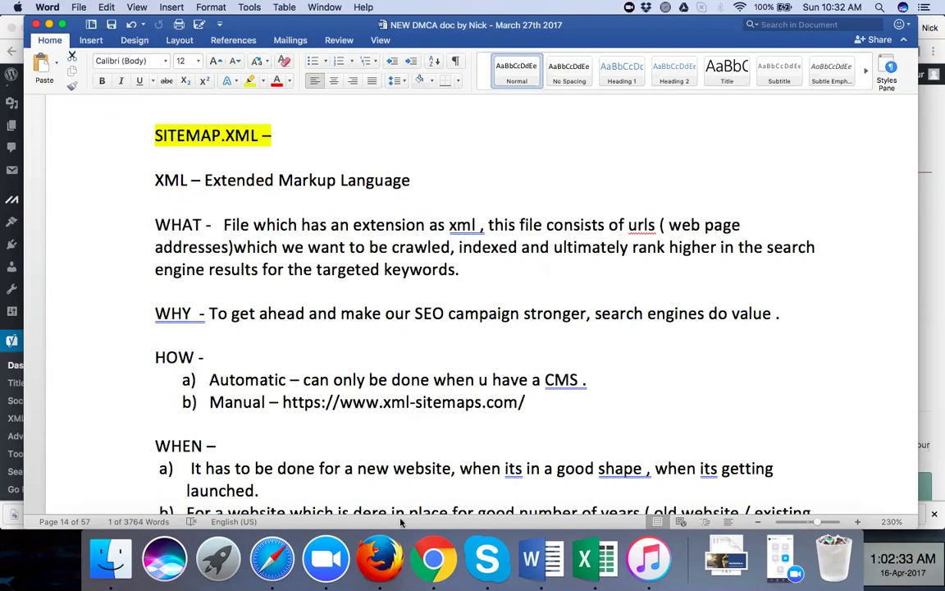
pyautogui.click(433, 570)
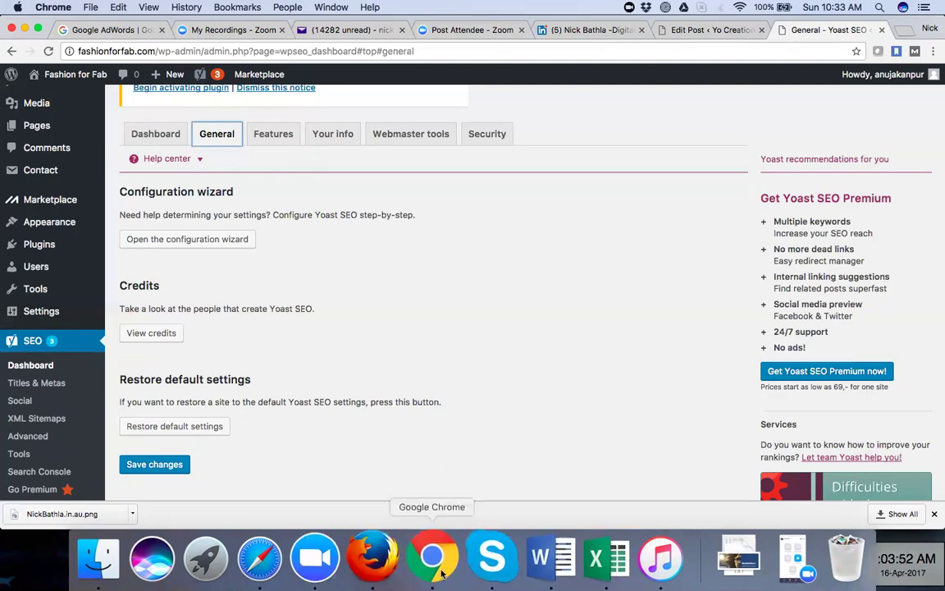
pyautogui.click(533, 560)
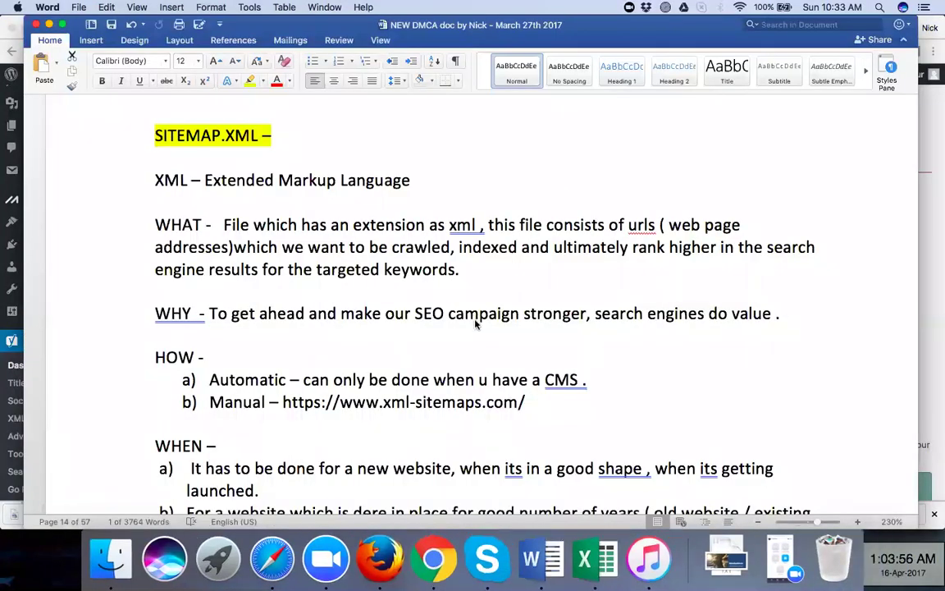
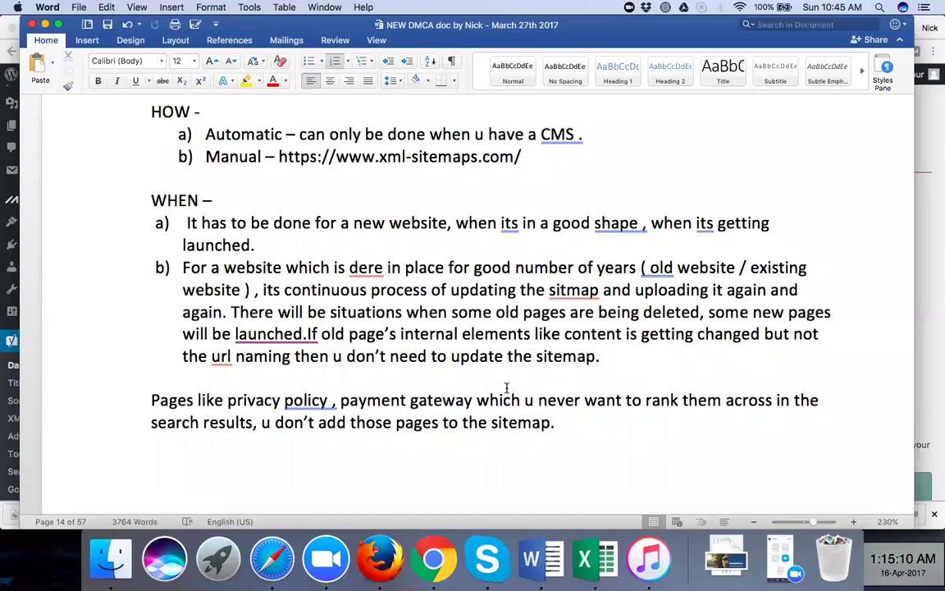
# Examine the XML Sitemap example screenshot that follows the notes on when to update a sitemap.
pyautogui.scroll(-10, 474, 377)
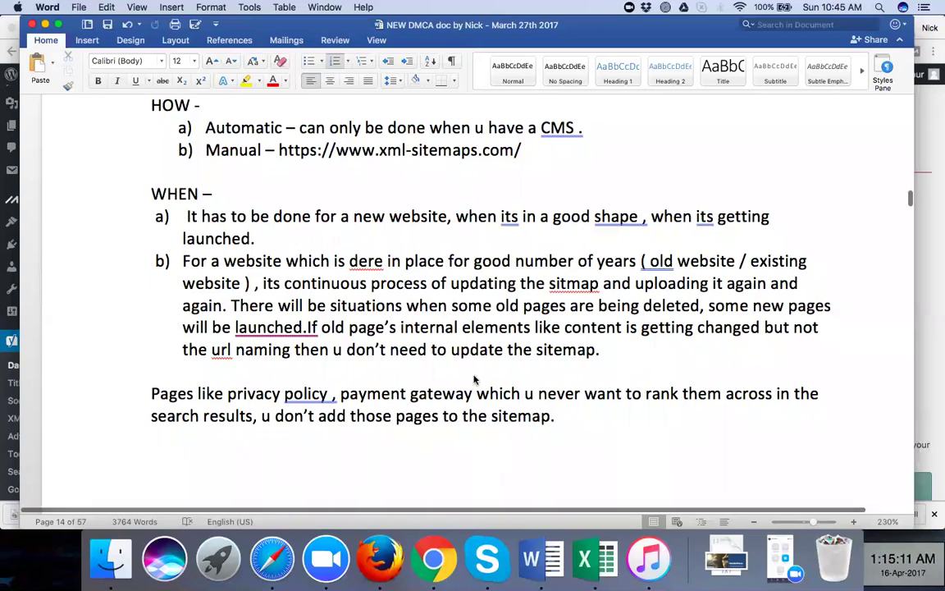
pyautogui.scroll(-5, 473, 379)
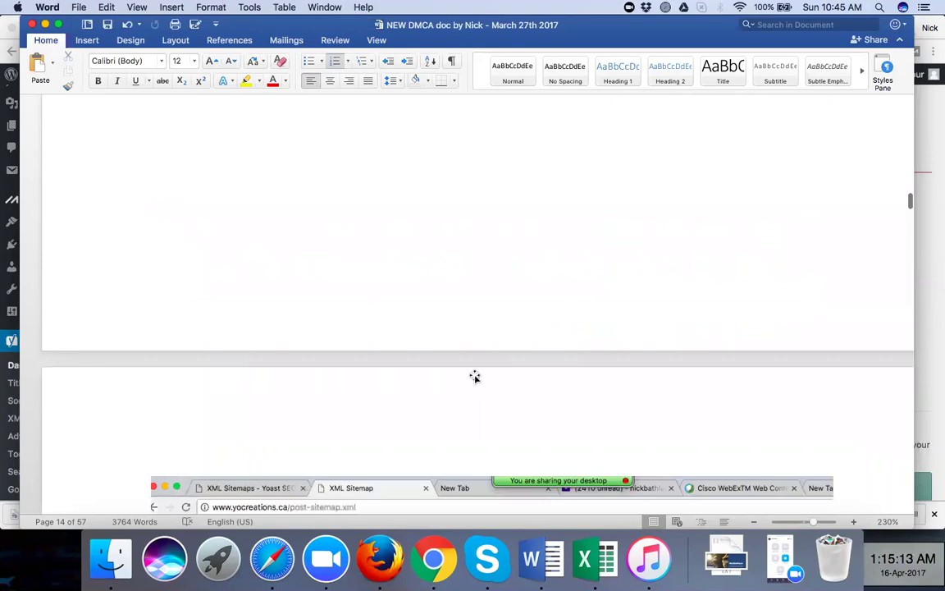
pyautogui.scroll(-10, 473, 379)
pyautogui.scroll(-1, 474, 377)
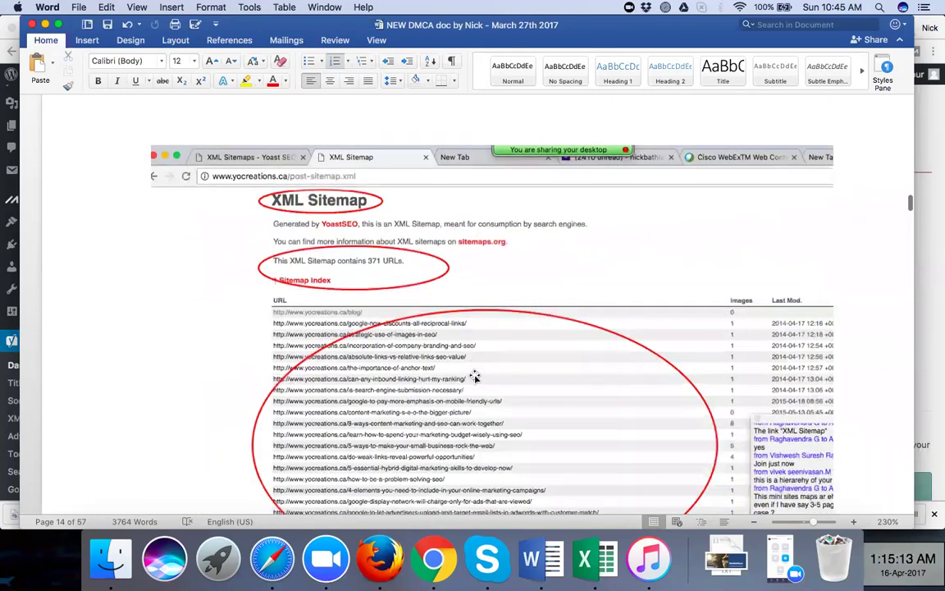
pyautogui.scroll(-3, 474, 377)
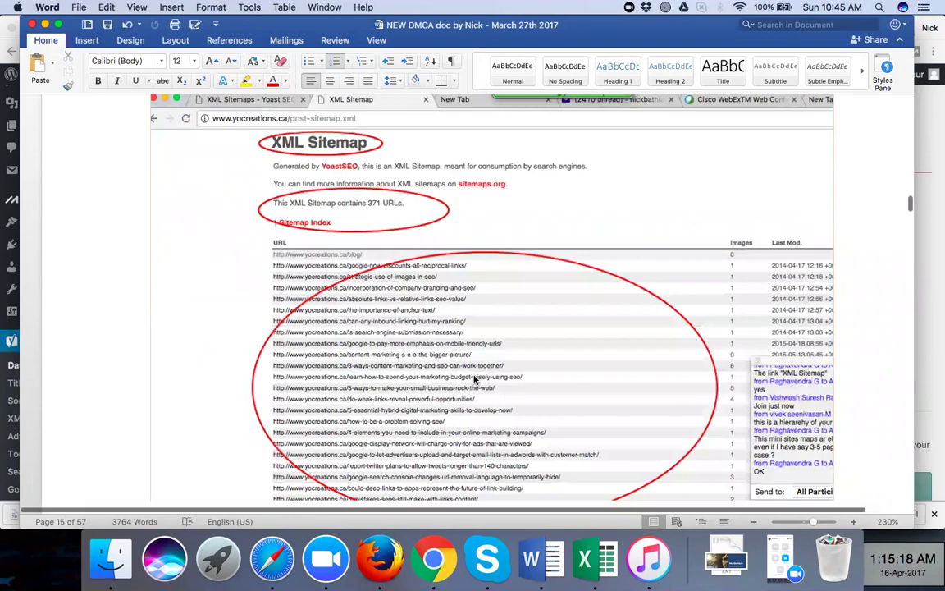
pyautogui.scroll(-1, 474, 377)
pyautogui.scroll(-1, 474, 378)
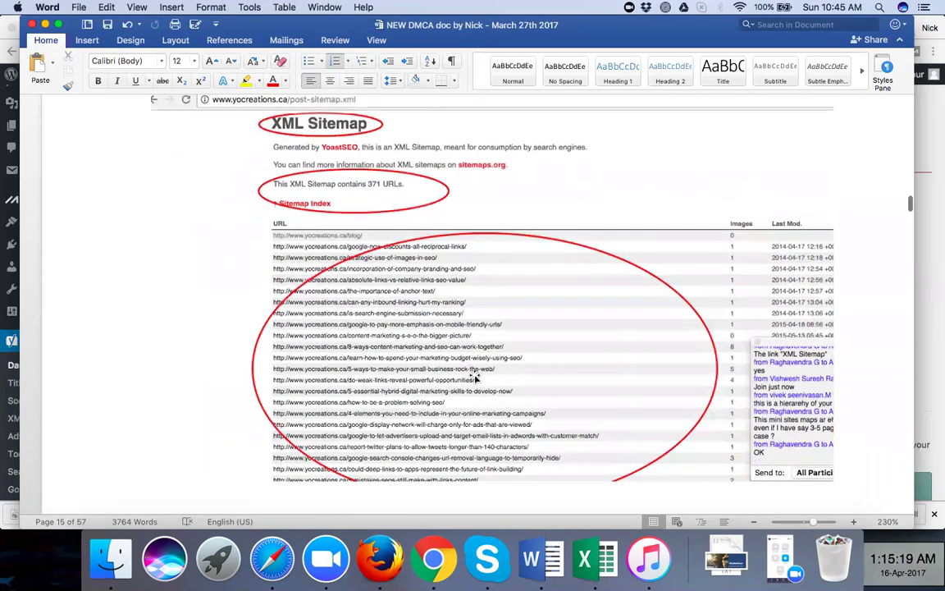
pyautogui.scroll(1, 332, 234)
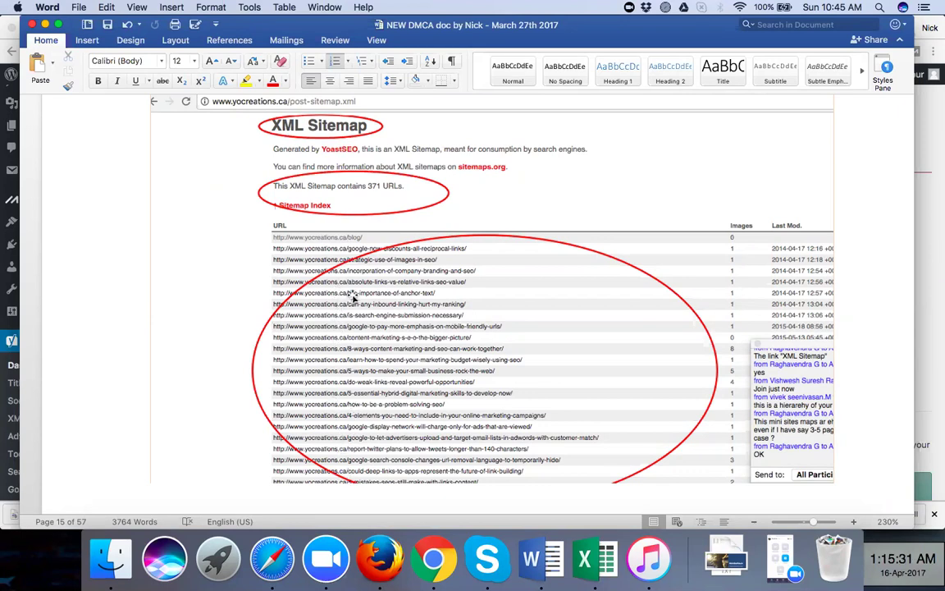
# Switch to Chrome and try to open the sitemap at yocreations.ca/xml.sitemap in a new tab.
pyautogui.click(431, 556)
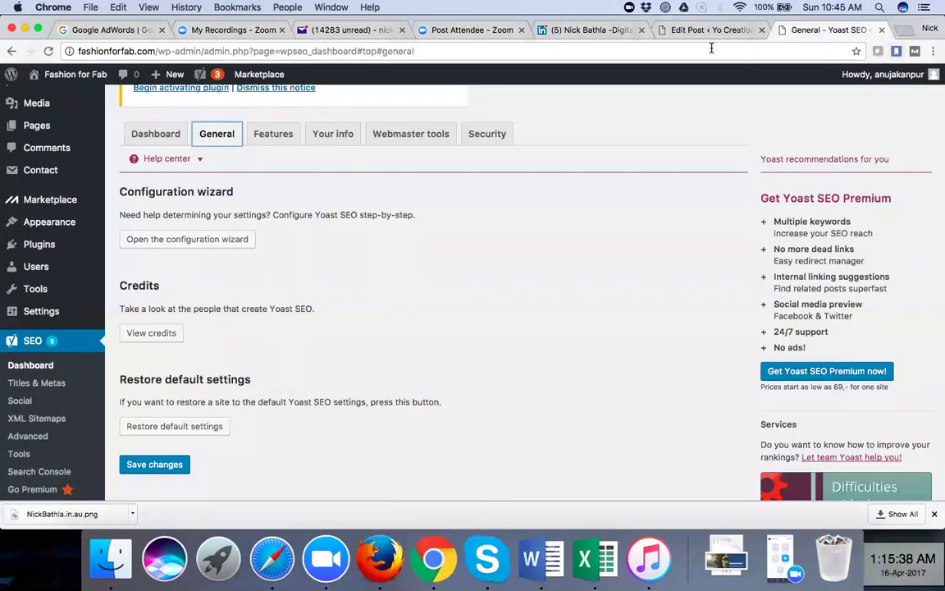
pyautogui.press('super+t')
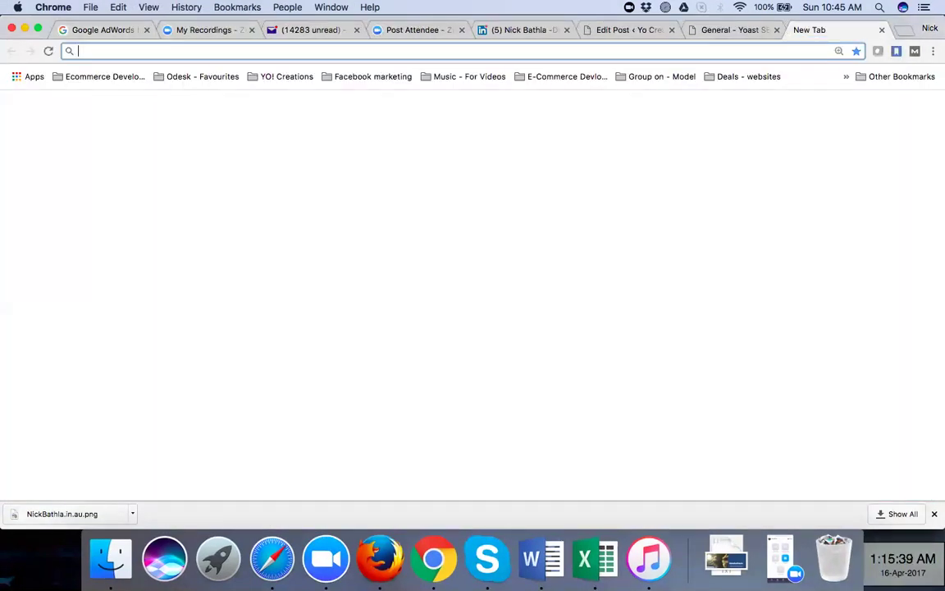
pyautogui.write('yocreations.ca')
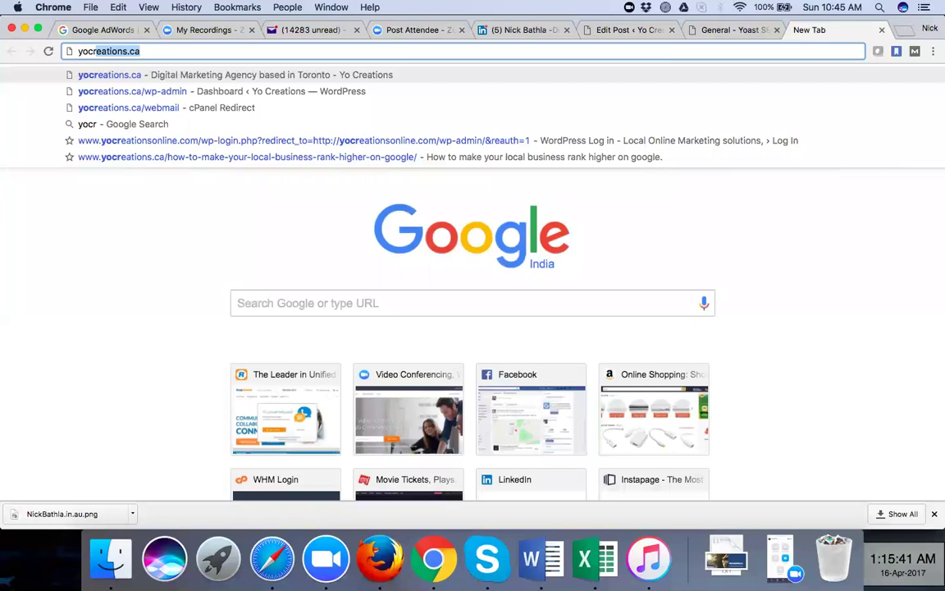
pyautogui.press('Right')
pyautogui.write('/')
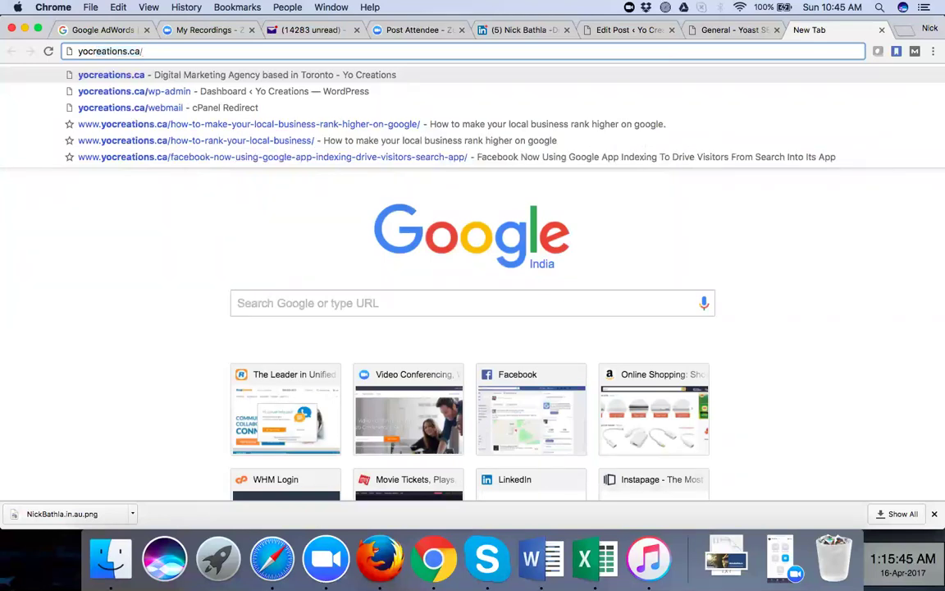
pyautogui.write('xml.sitemp')
pyautogui.press('BackSpace')
pyautogui.write('ap')
pyautogui.press('Return')
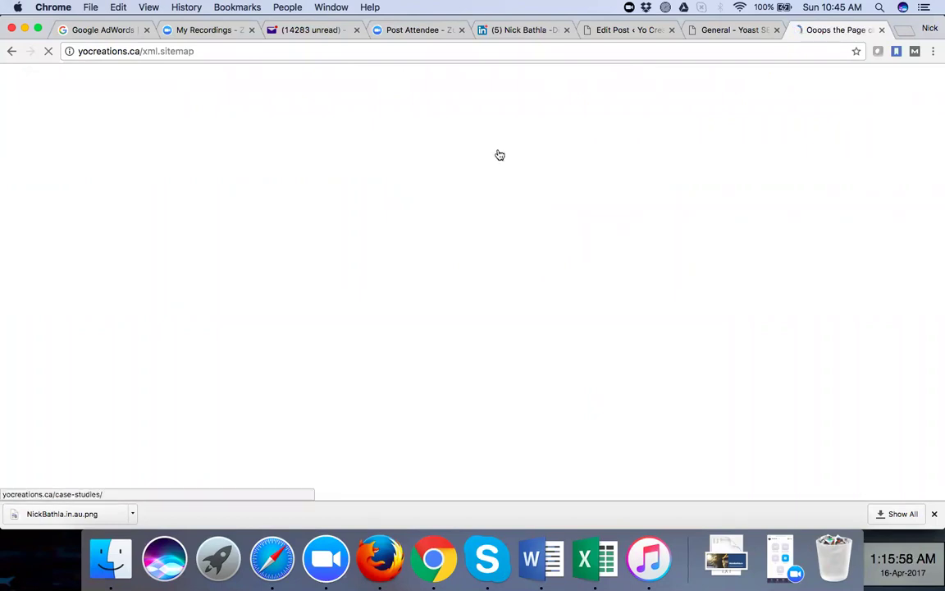
# Correct the web address to yocreations.ca/sitemap.xml and load the site's XML sitemap index.
pyautogui.click(462, 49)
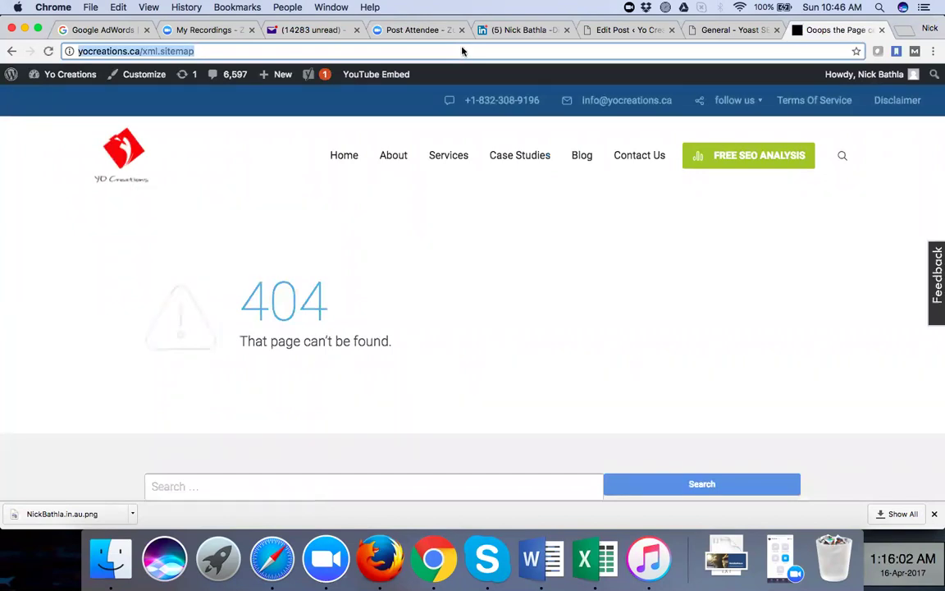
pyautogui.press('Right')
pyautogui.press('BackSpace')
pyautogui.press('BackSpace')
pyautogui.press('BackSpace')
pyautogui.press('BackSpace')
pyautogui.press('BackSpace')
pyautogui.press('BackSpace')
pyautogui.press('BackSpace')
pyautogui.press('BackSpace')
pyautogui.press('BackSpace')
pyautogui.press('BackSpace')
pyautogui.press('BackSpace')
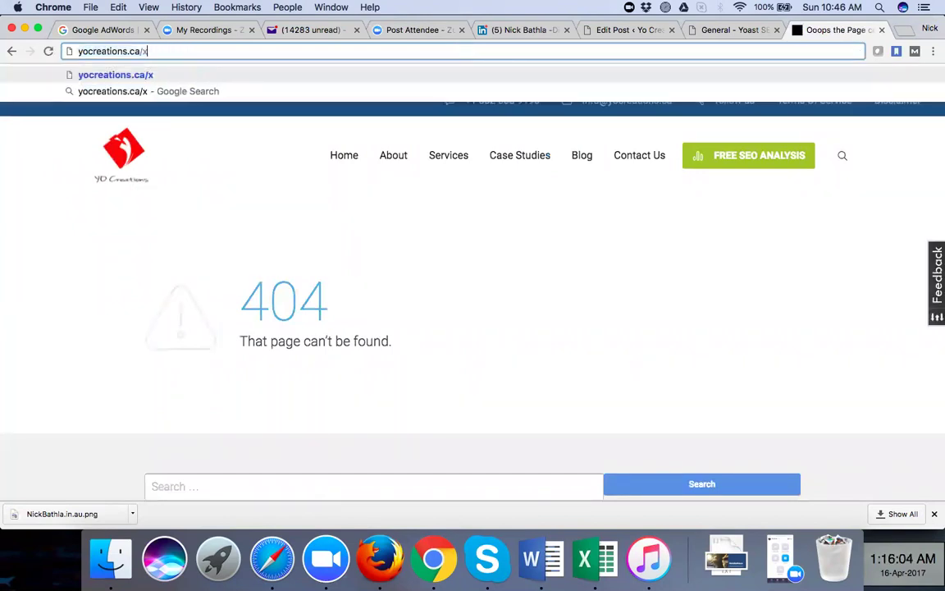
pyautogui.write('site')
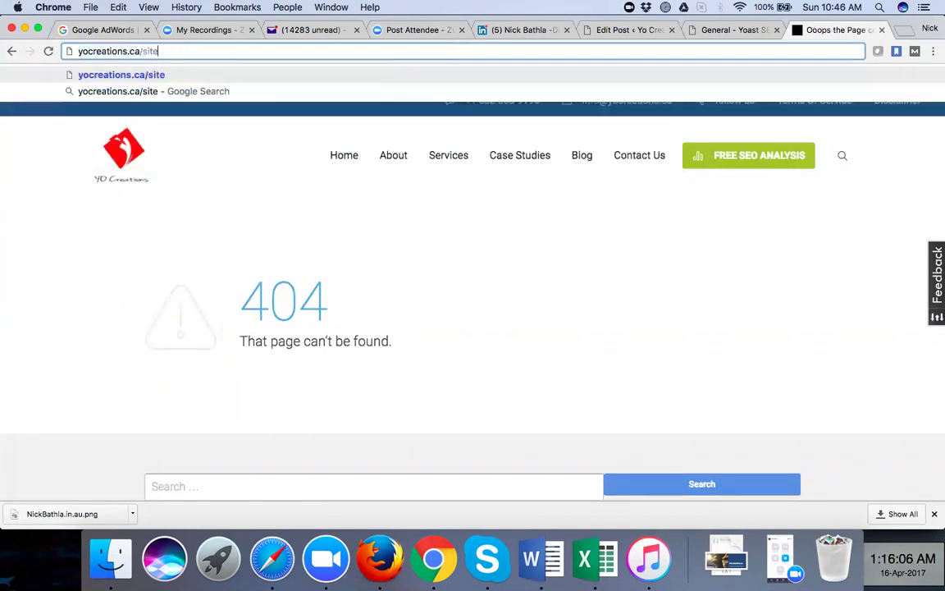
pyautogui.write('map.xml')
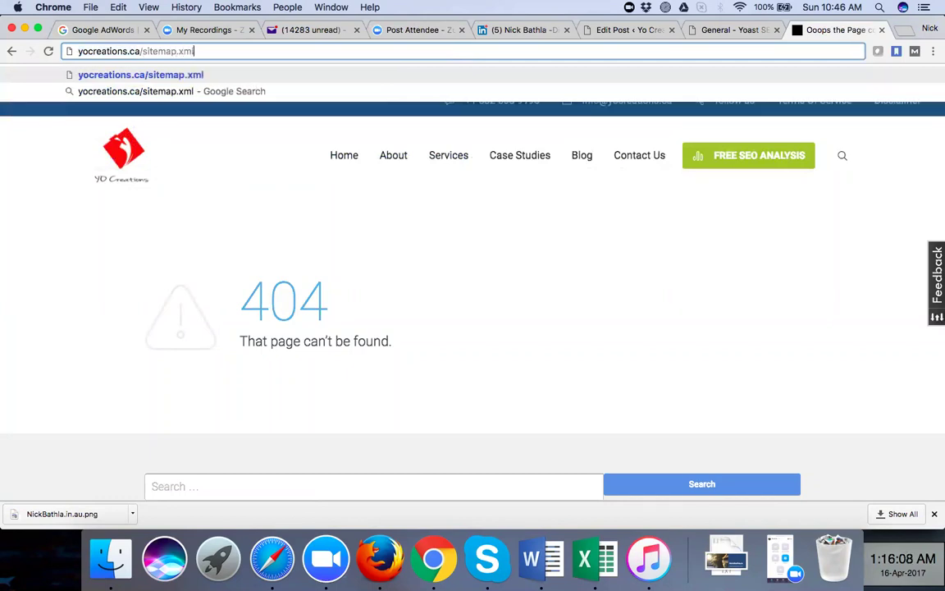
pyautogui.press('Return')
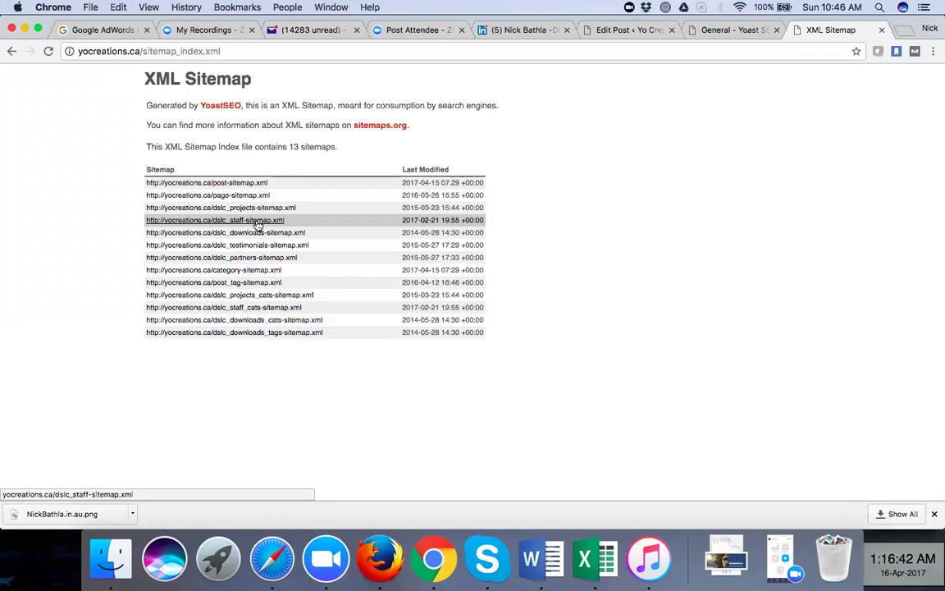
# Inspect the yocreations.ca post_tag sitemap, return to the sitemap index and browse the URLs in the post sitemap.
pyautogui.click(265, 284)
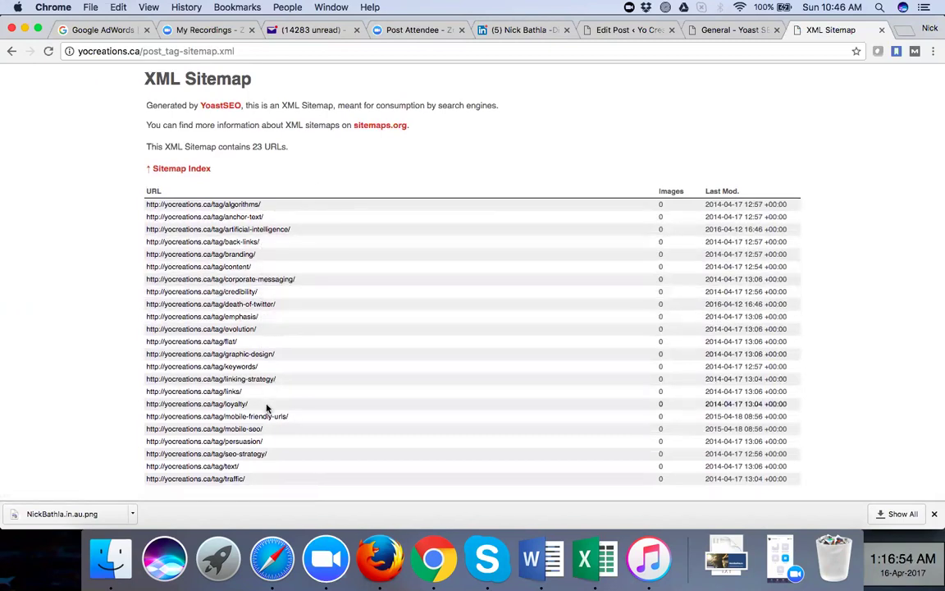
pyautogui.click(13, 52)
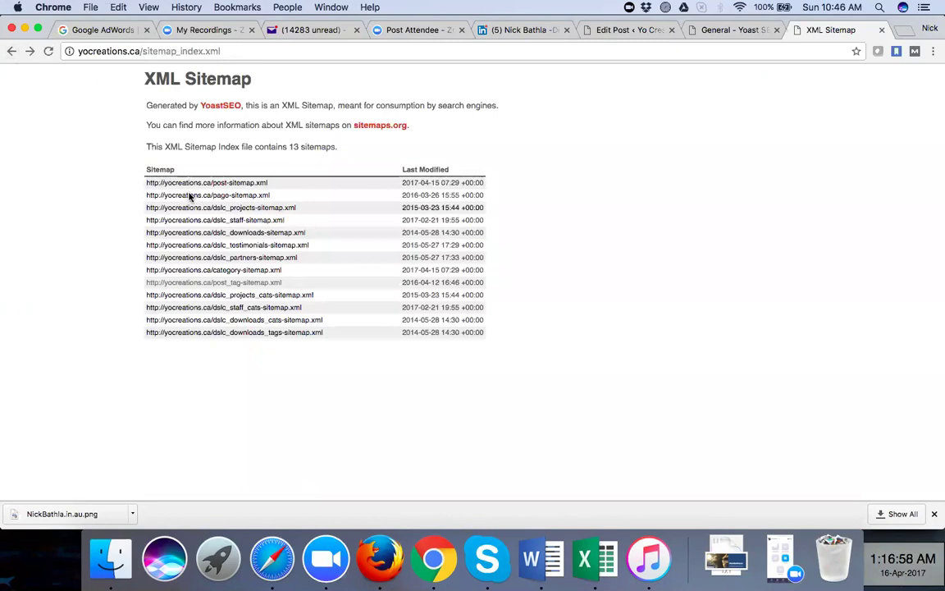
pyautogui.click(225, 189)
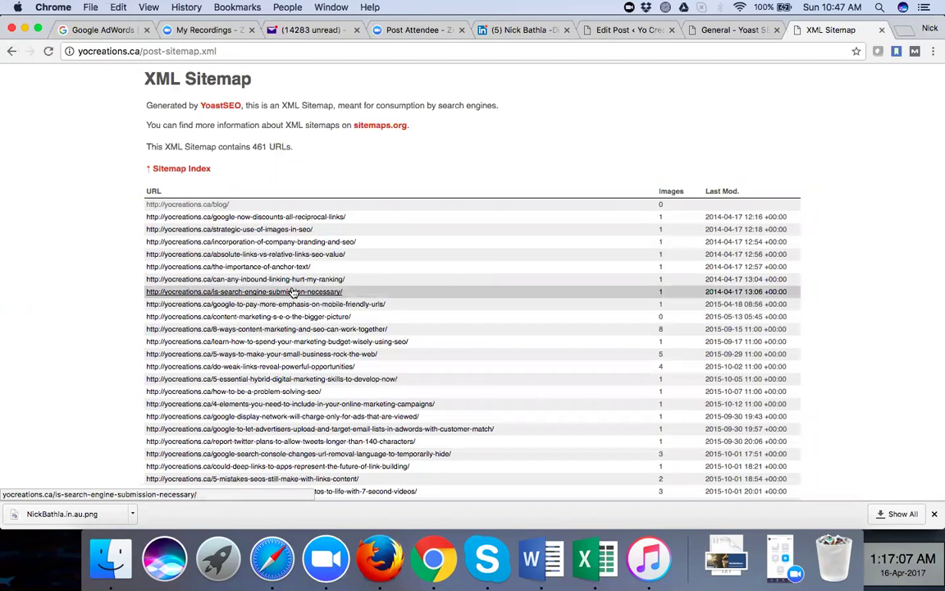
pyautogui.scroll(-3, 293, 292)
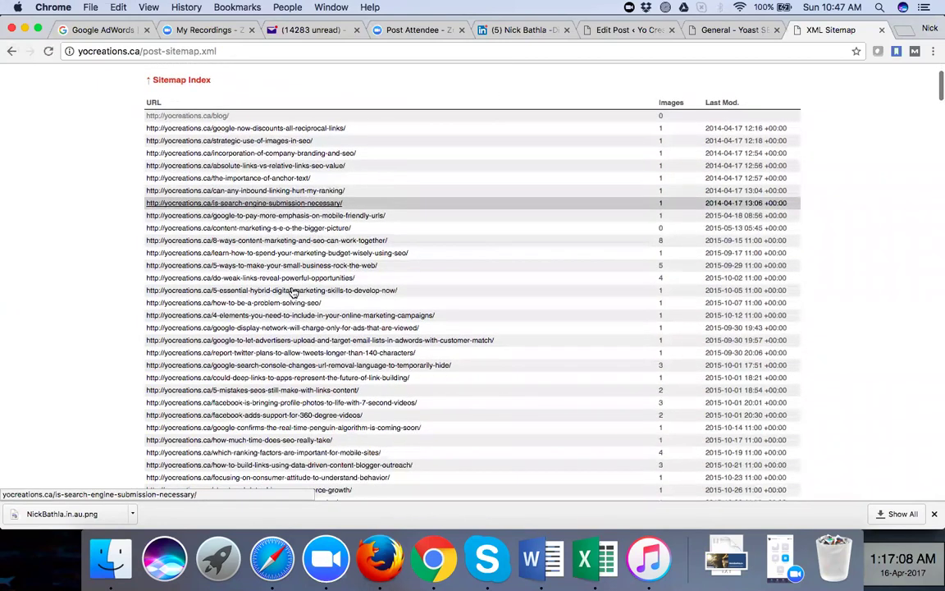
pyautogui.scroll(-3, 293, 292)
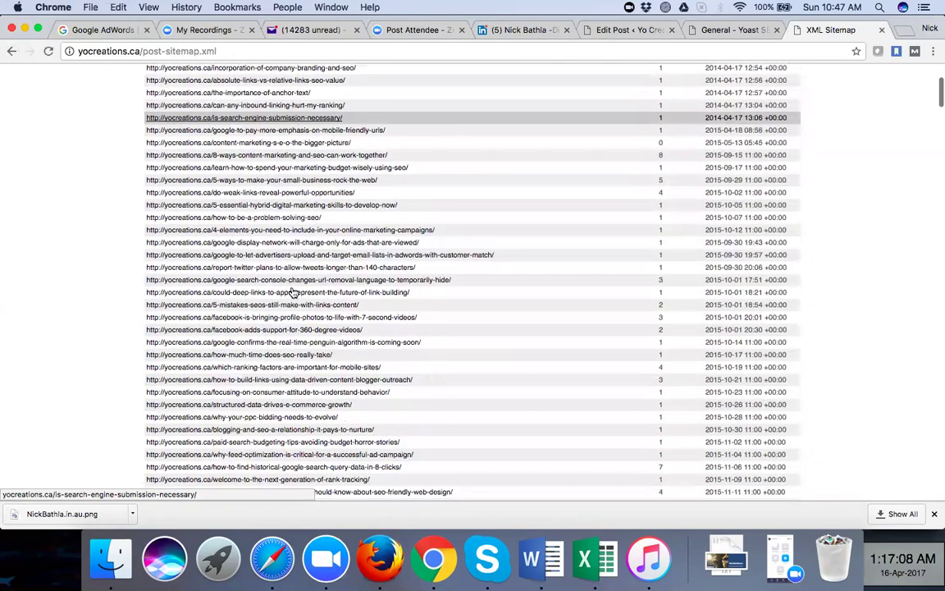
pyautogui.scroll(-5, 297, 363)
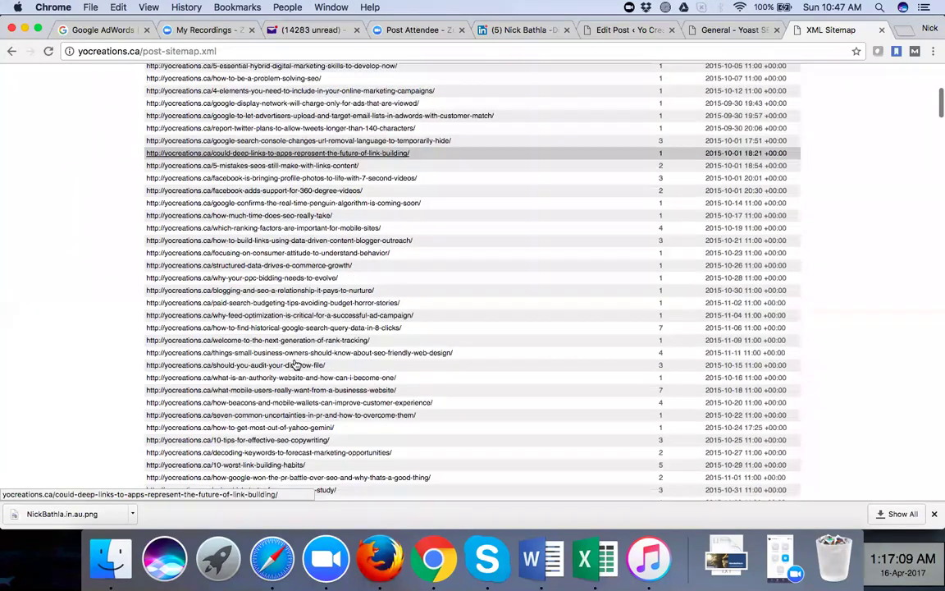
pyautogui.scroll(-15, 296, 364)
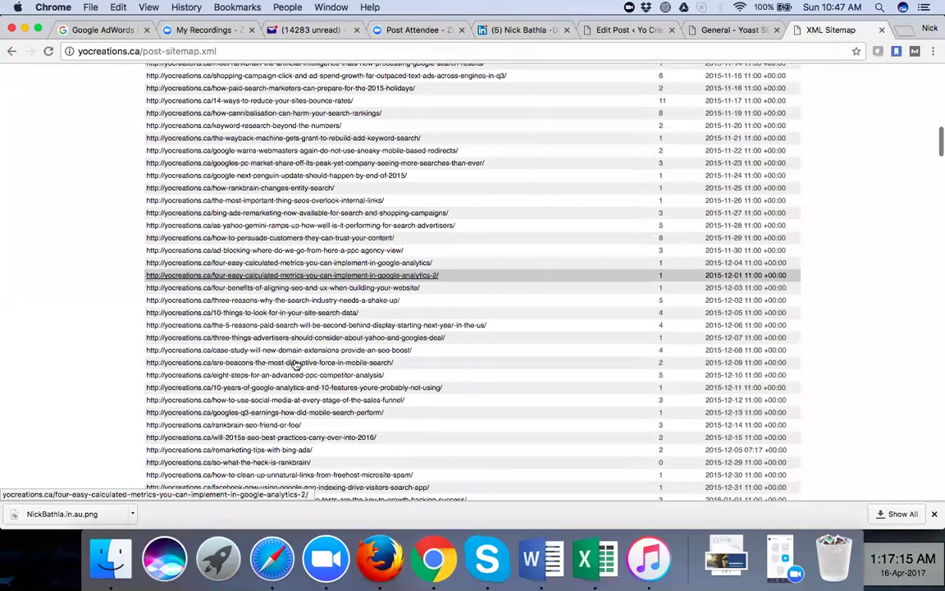
pyautogui.scroll(-13, 295, 364)
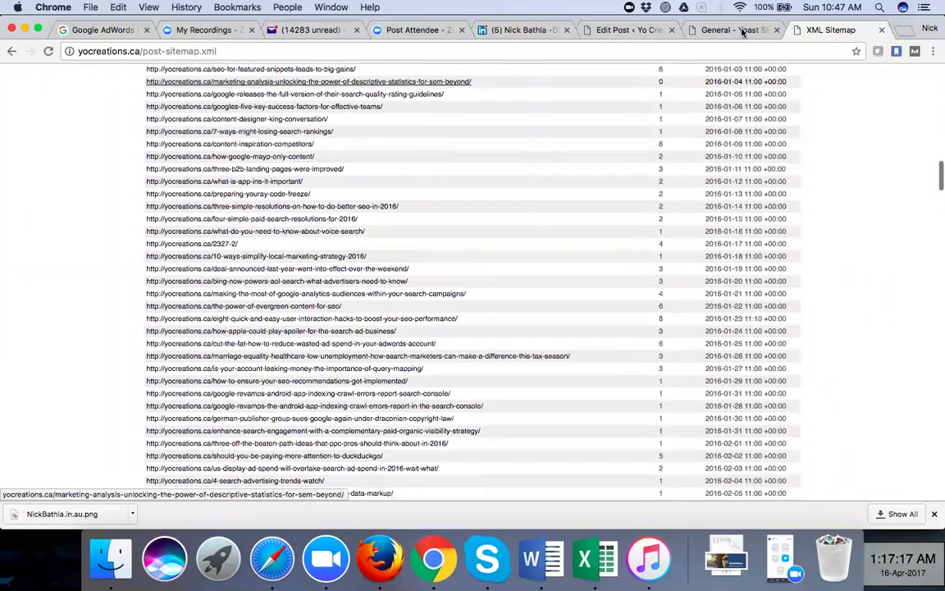
# Return to the Fashion for Fab admin and review the general XML Sitemaps settings of Yoast SEO.
pyautogui.click(742, 31)
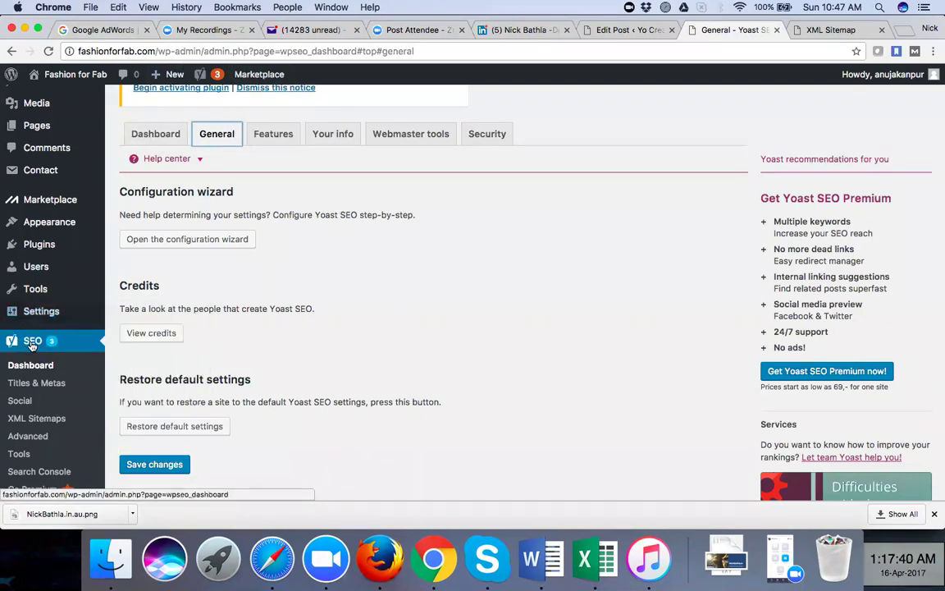
pyautogui.scroll(-3, 31, 344)
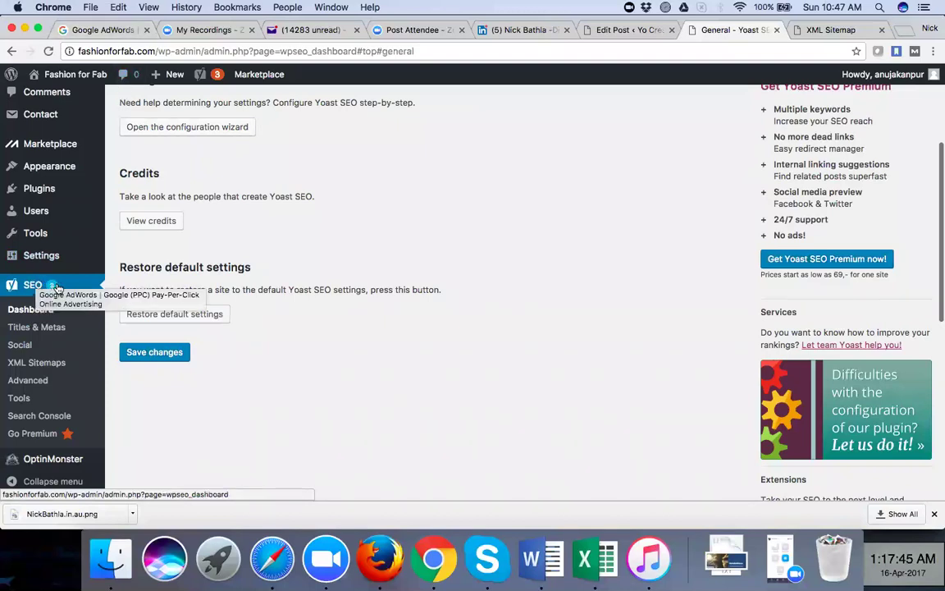
pyautogui.click(51, 369)
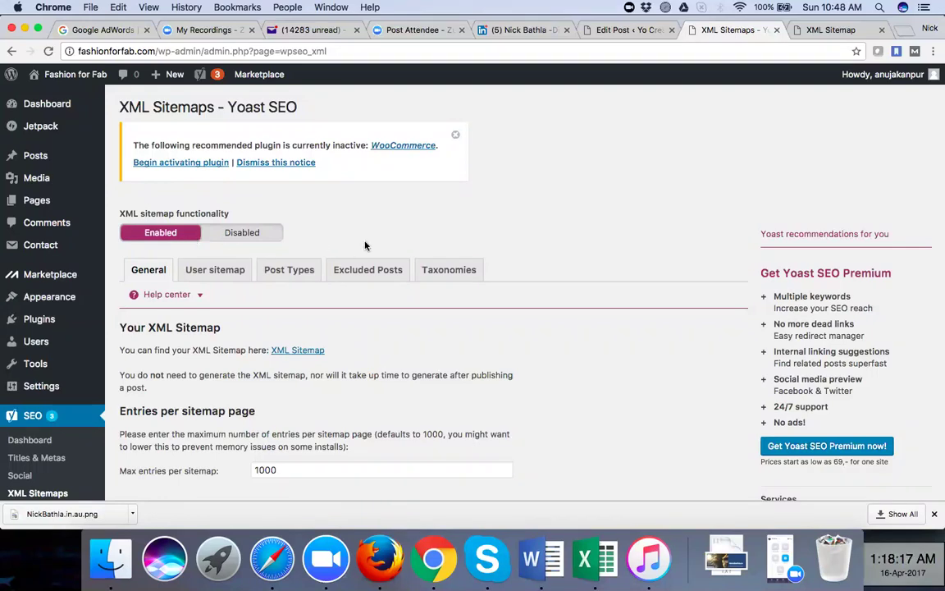
pyautogui.scroll(-2, 366, 246)
pyautogui.scroll(1, 365, 246)
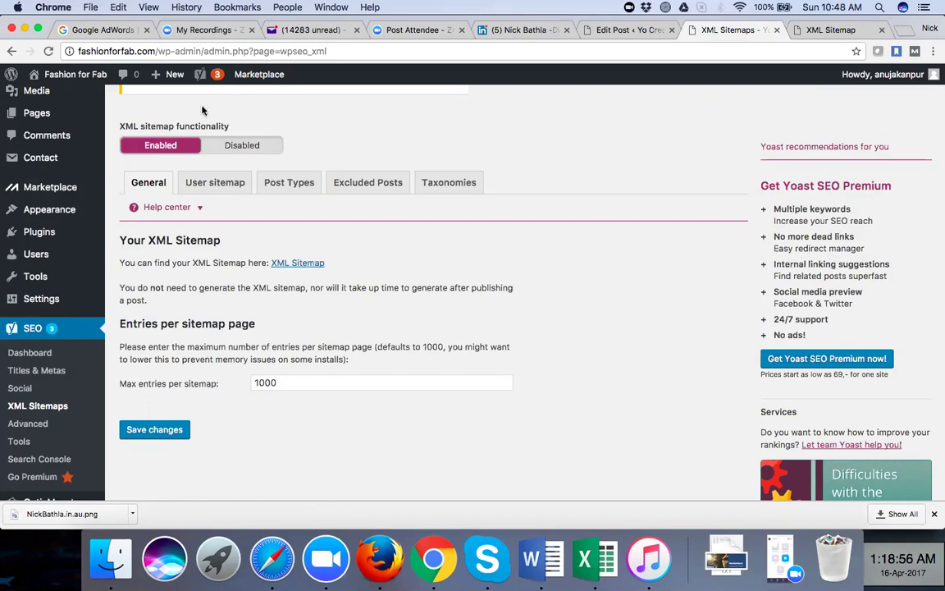
# Load the XML sitemap index at fashionforfab.com/sitemap.xml in a new browser tab.
pyautogui.click(152, 52)
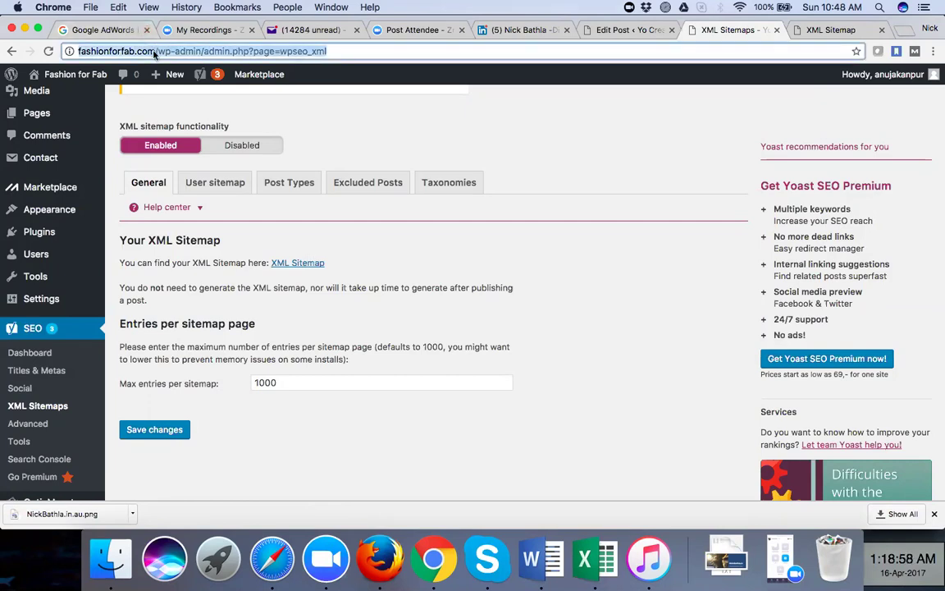
pyautogui.click(154, 52)
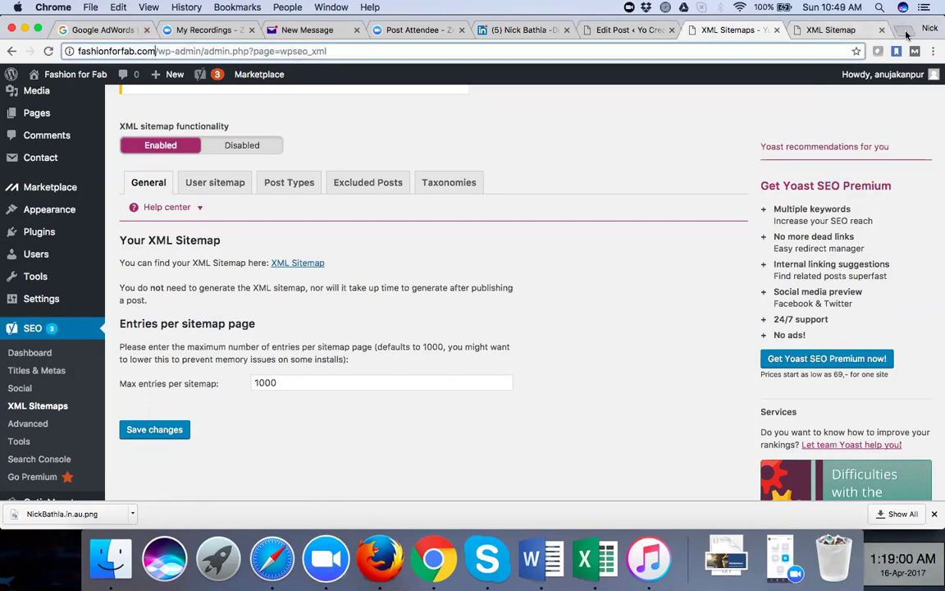
pyautogui.click(903, 30)
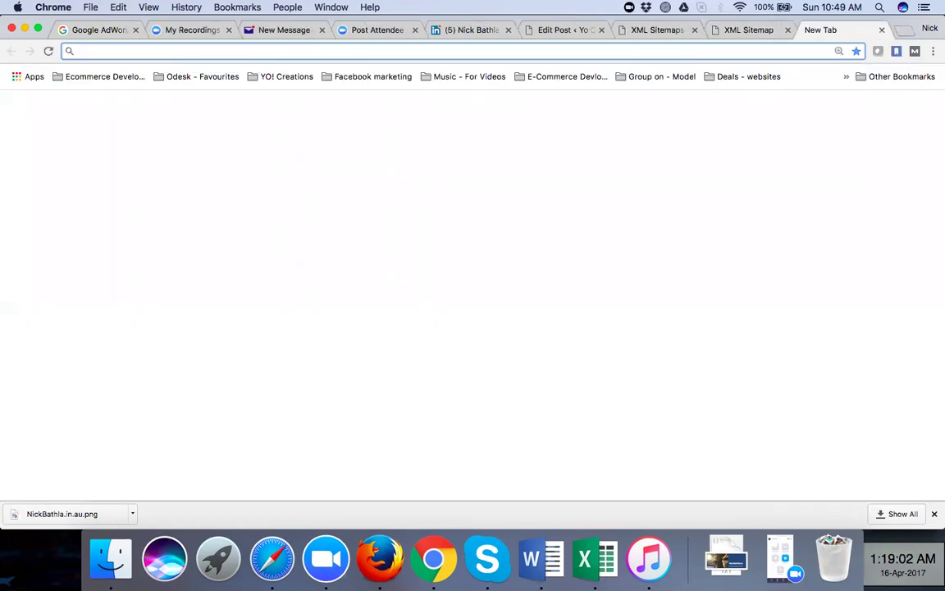
pyautogui.write('fashionforfab.com/wp-admin/')
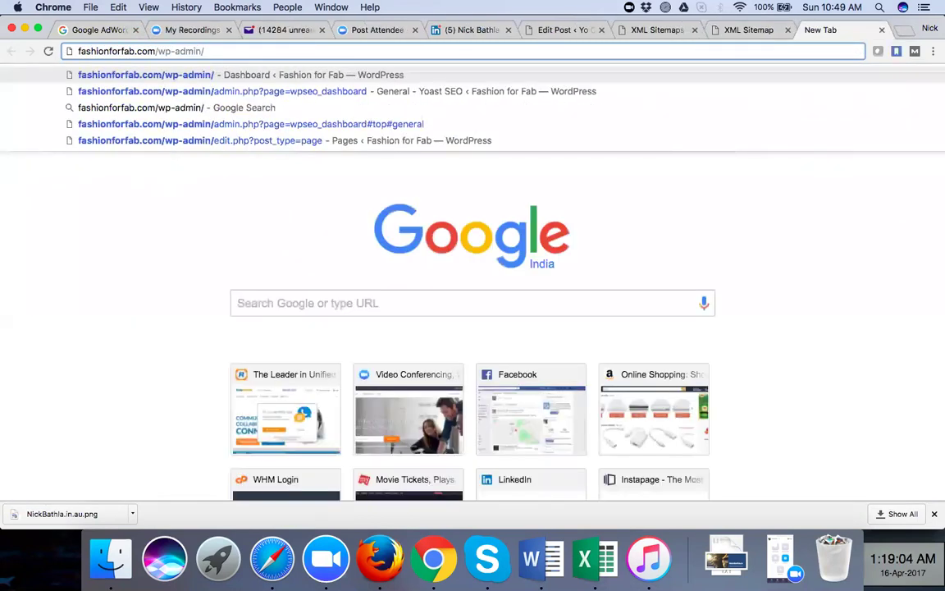
pyautogui.press('BackSpace')
pyautogui.press('BackSpace')
pyautogui.press('BackSpace')
pyautogui.press('BackSpace')
pyautogui.press('BackSpace')
pyautogui.press('BackSpace')
pyautogui.press('BackSpace')
pyautogui.press('BackSpace')
pyautogui.press('BackSpace')
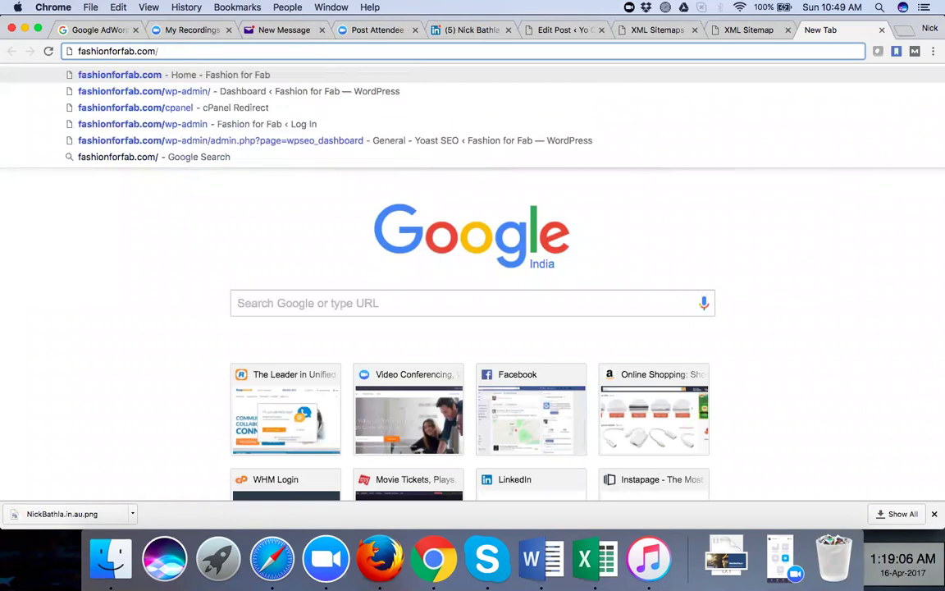
pyautogui.write('sitem')
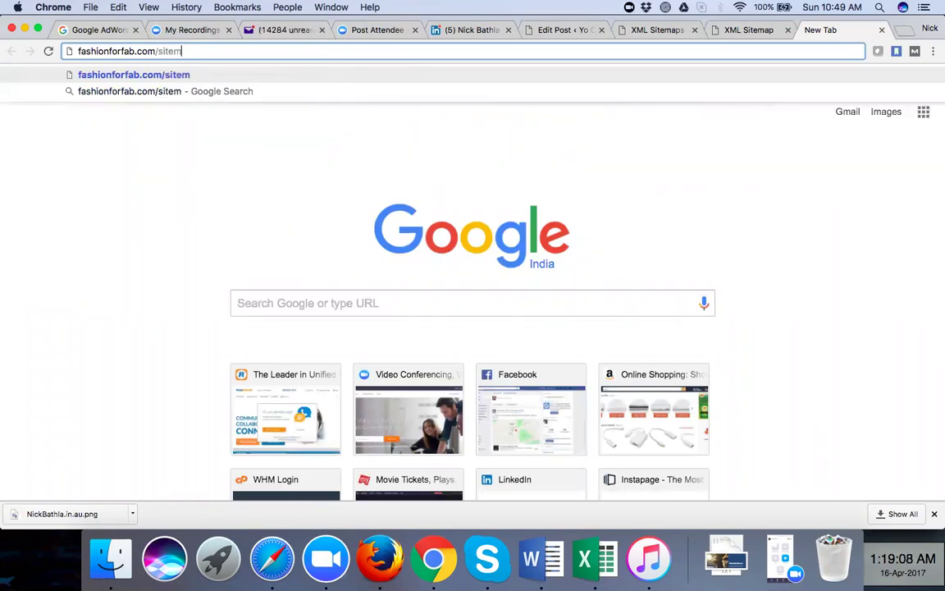
pyautogui.write('ap.xml')
pyautogui.press('super+a')
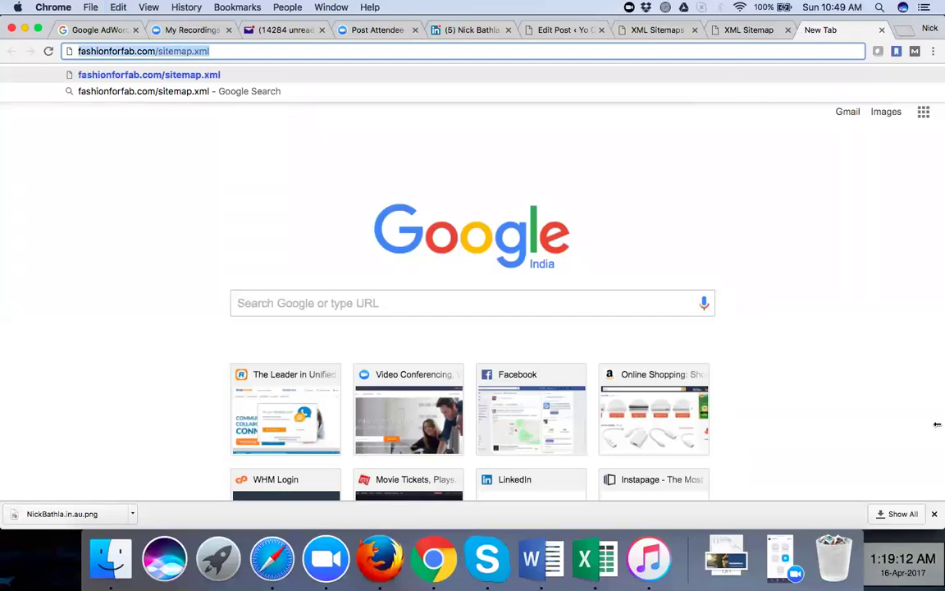
pyautogui.press('Escape')
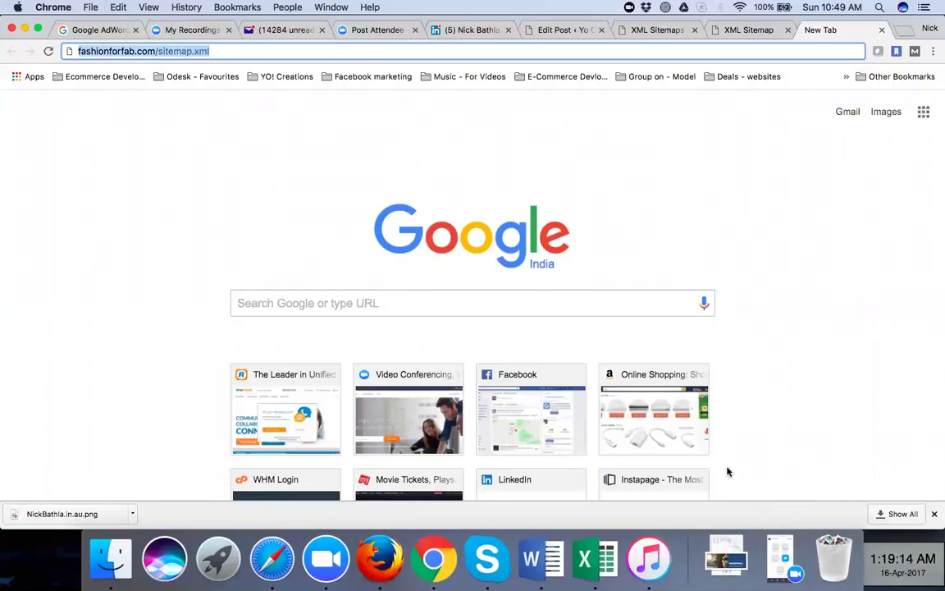
pyautogui.click(406, 50)
pyautogui.press('Return')
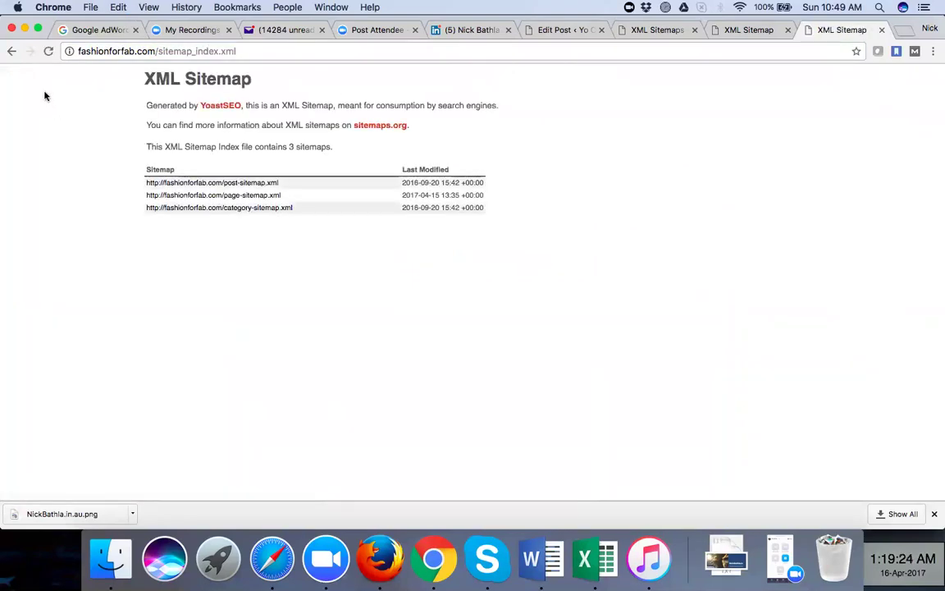
# Examine the fashionforfab.com post sitemap, go back to the index and open the page sitemap.
pyautogui.click(228, 185)
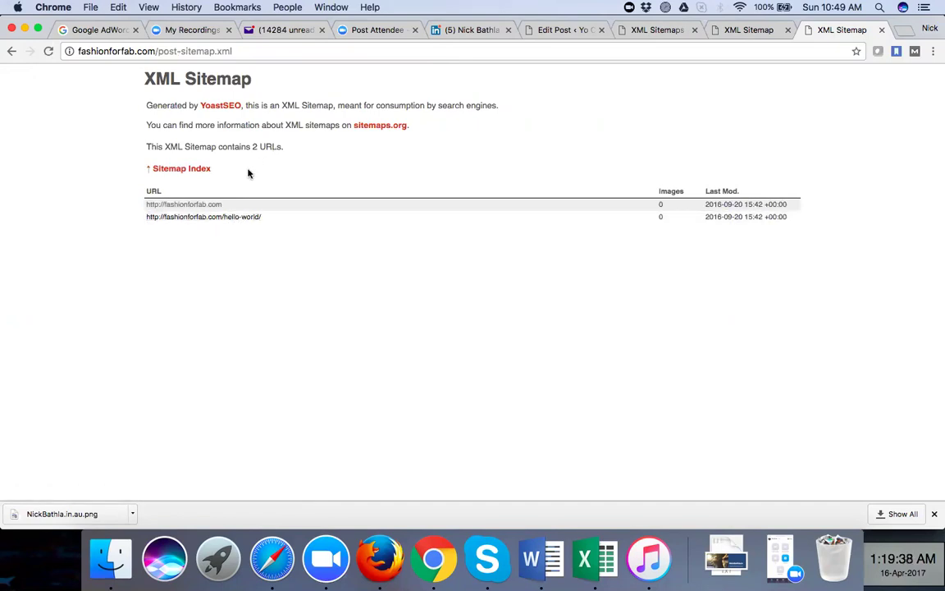
pyautogui.click(11, 52)
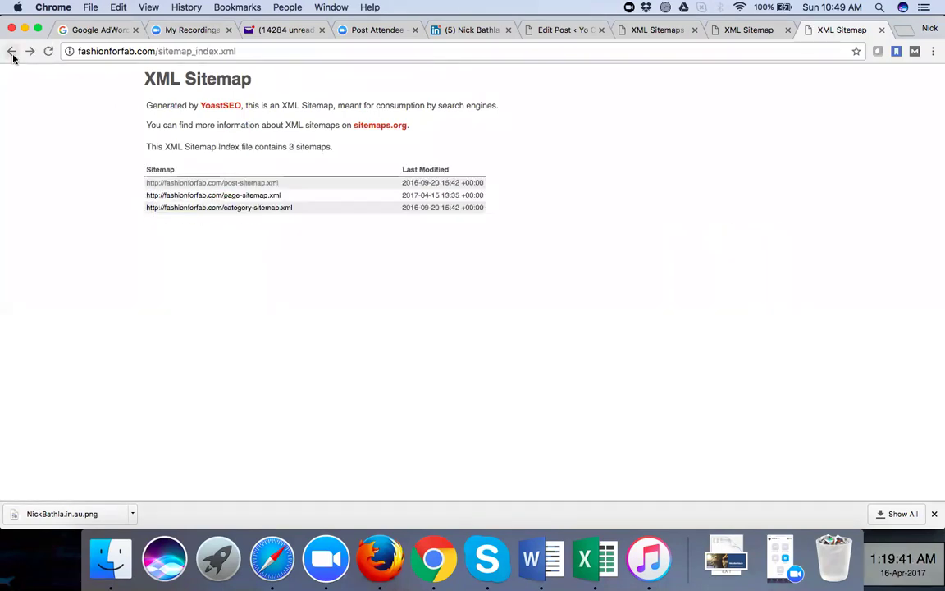
pyautogui.click(239, 199)
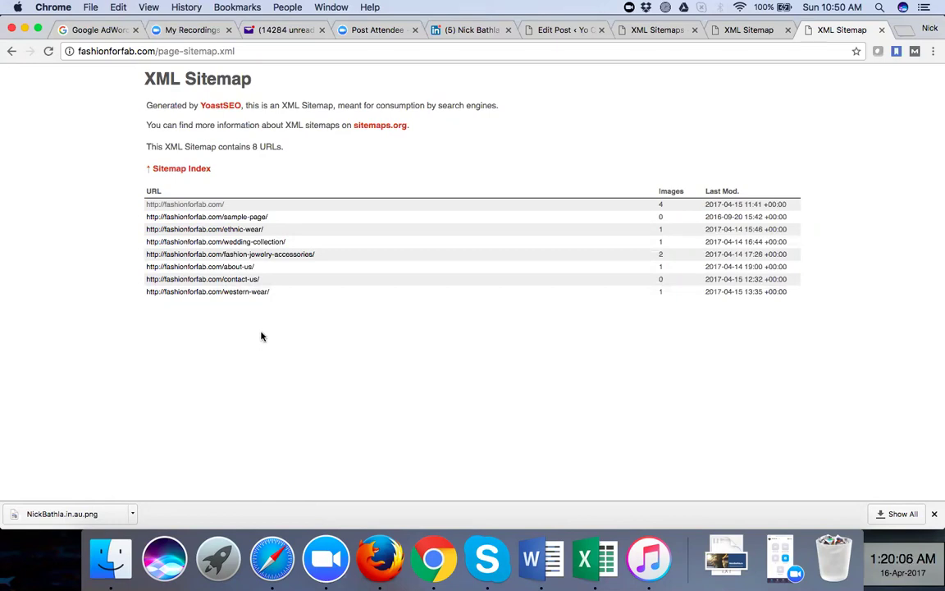
# Return to the Yoast XML Sitemaps settings and open the Excluded Posts settings with the Posts to exclude field active.
pyautogui.click(748, 32)
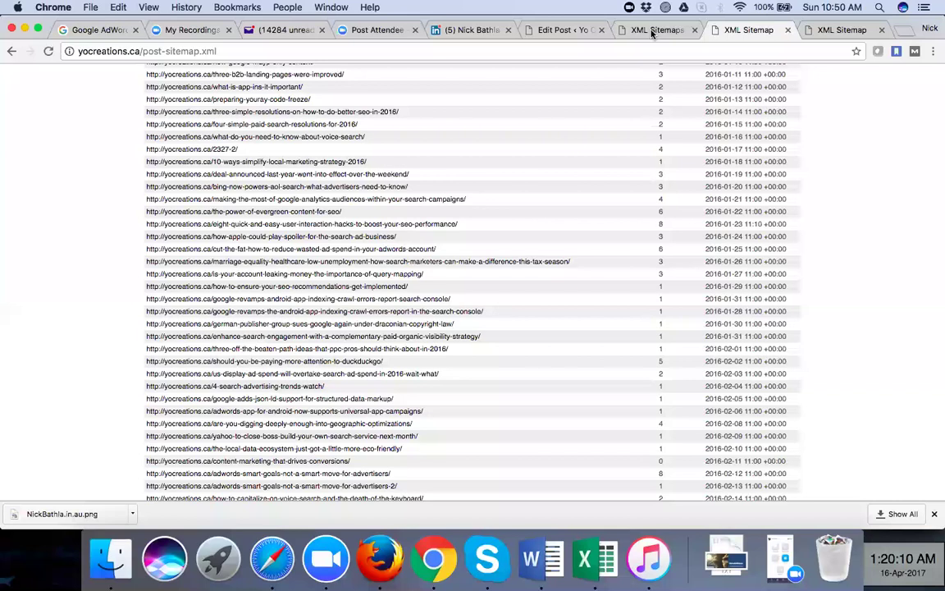
pyautogui.click(653, 31)
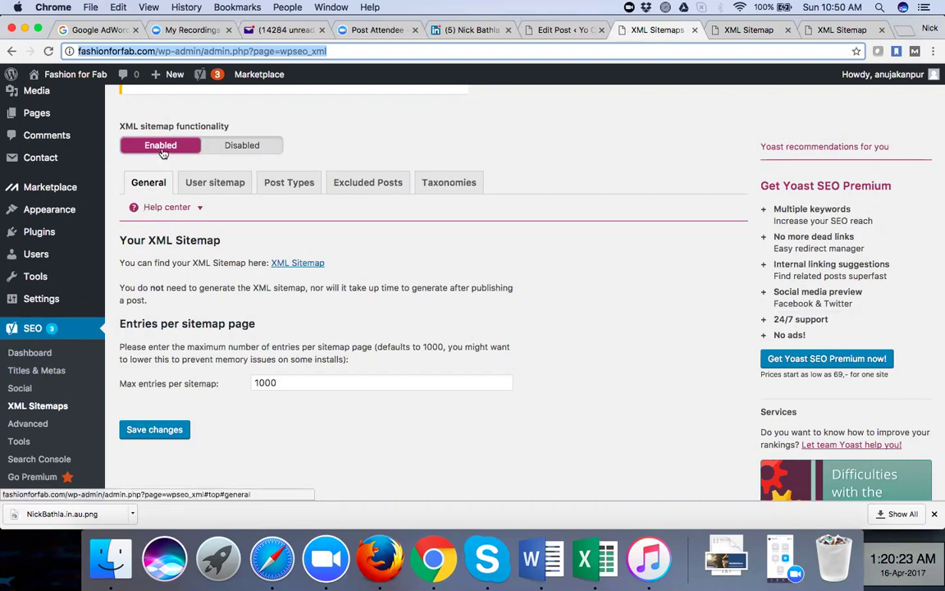
pyautogui.click(369, 188)
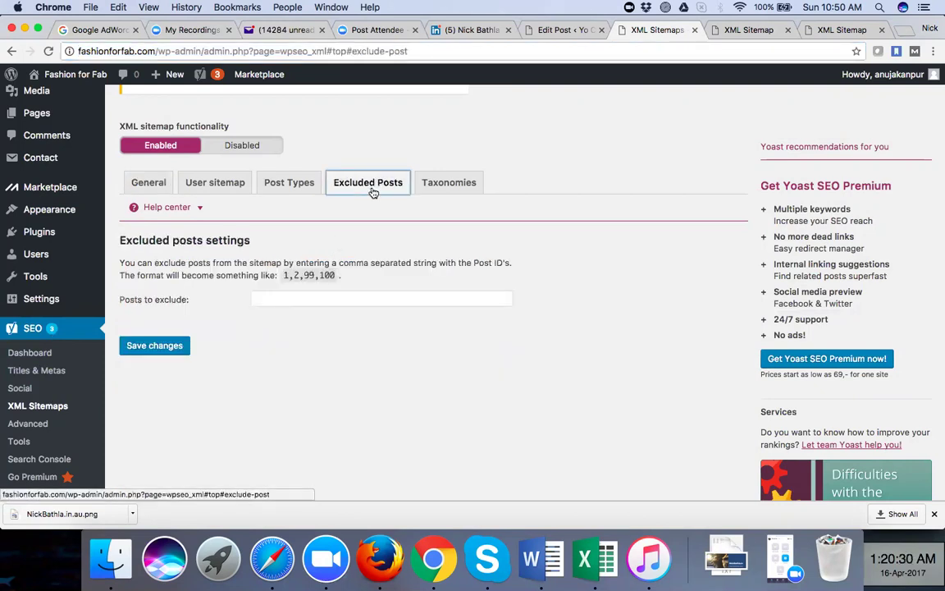
pyautogui.click(319, 298)
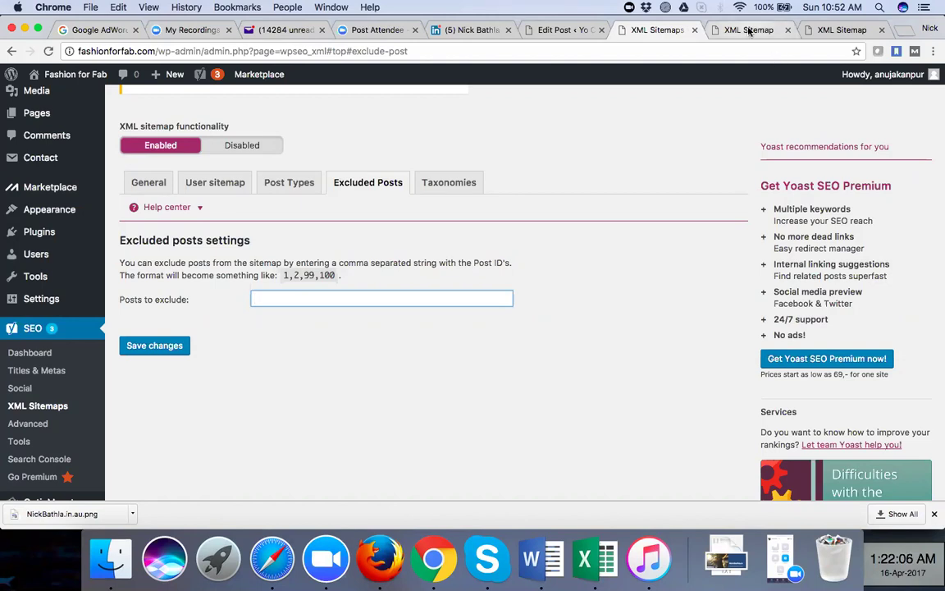
# Compare the fashionforfab.com page sitemap with the yocreations.ca post sitemap, and return to the Excluded Posts settings.
pyautogui.click(831, 31)
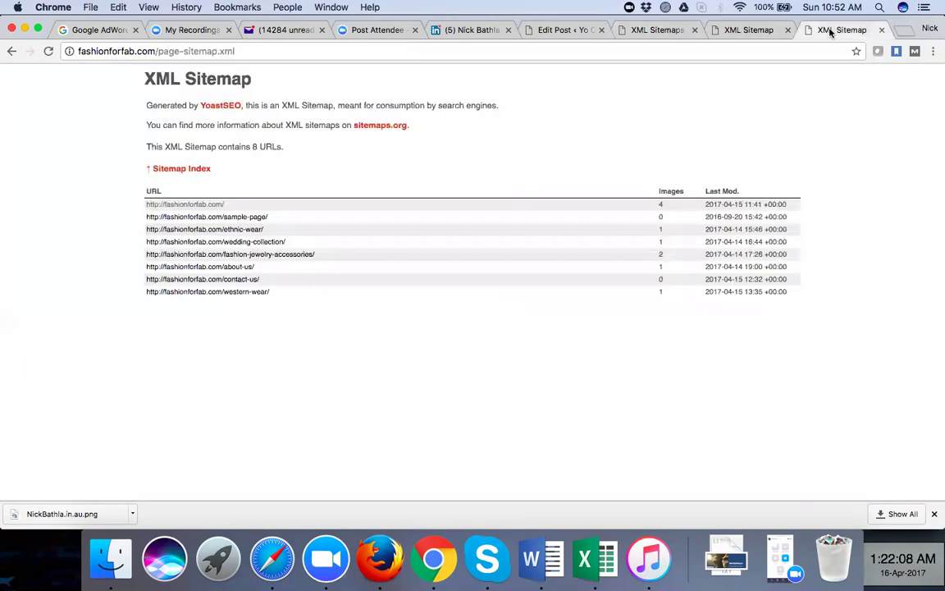
pyautogui.click(728, 33)
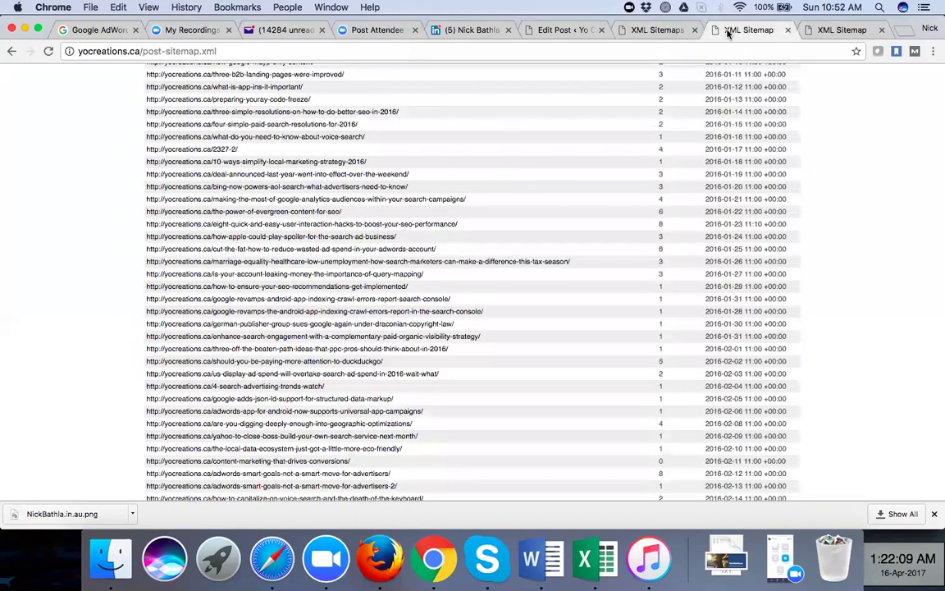
pyautogui.click(822, 31)
pyautogui.click(645, 31)
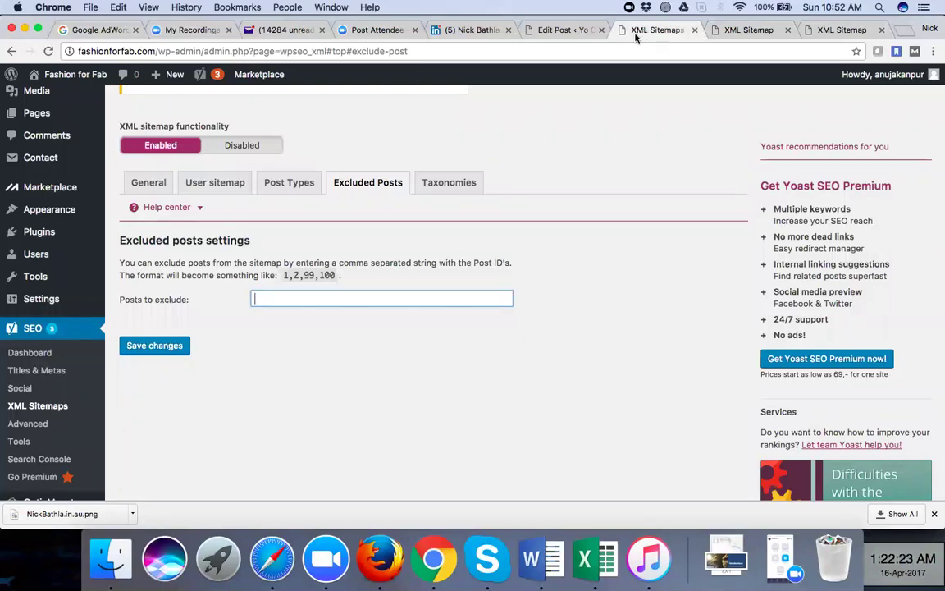
# Switch to the DMCA course notes in Word and read the Off Page Optimization section after the sitemap example.
pyautogui.click(548, 558)
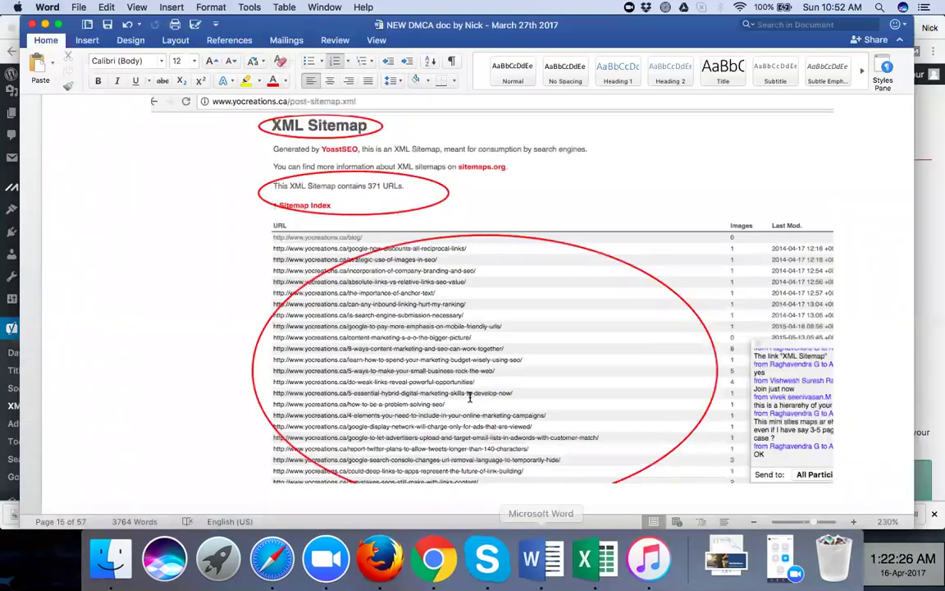
pyautogui.scroll(-10, 470, 397)
pyautogui.scroll(-4, 470, 397)
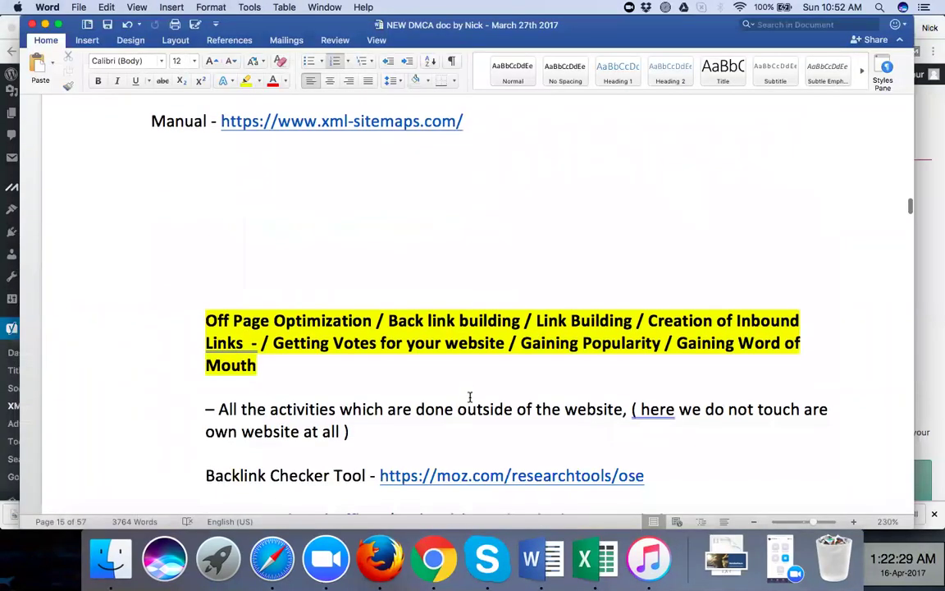
pyautogui.scroll(-3, 470, 398)
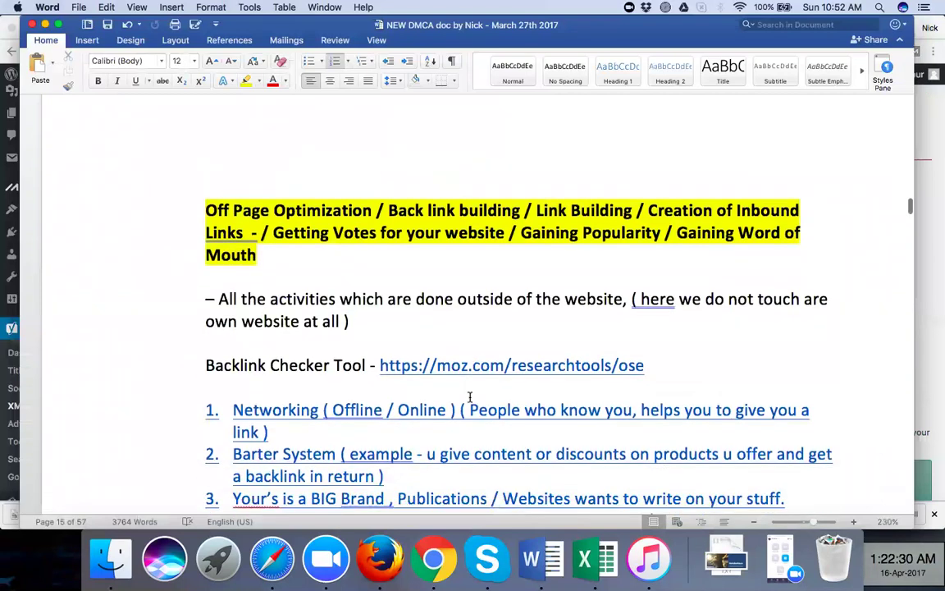
pyautogui.scroll(-2, 470, 398)
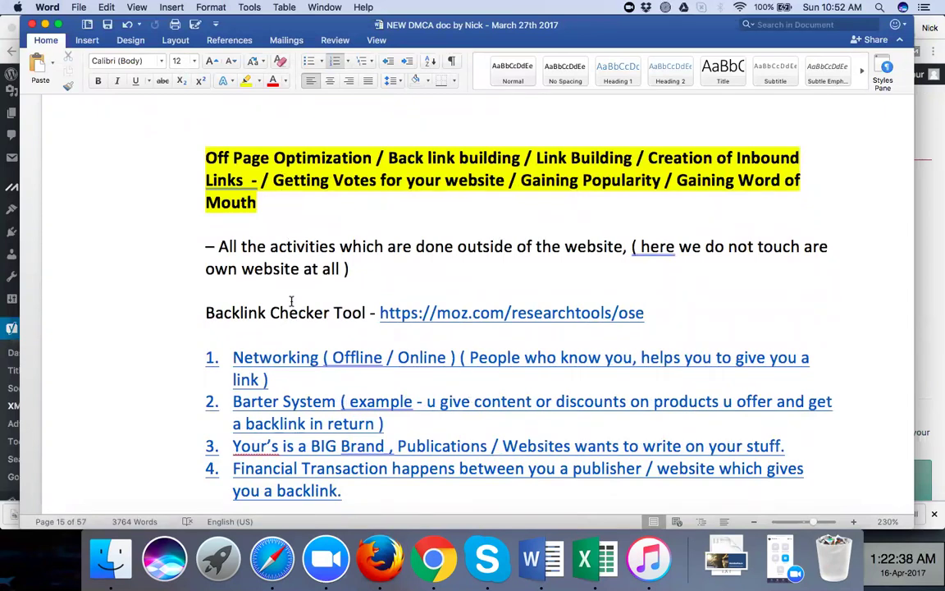
# Review the ways of gaining backlinks listed under the Off Page Optimization heading, including the anchor text note.
pyautogui.scroll(-1, 291, 301)
pyautogui.scroll(-10, 291, 301)
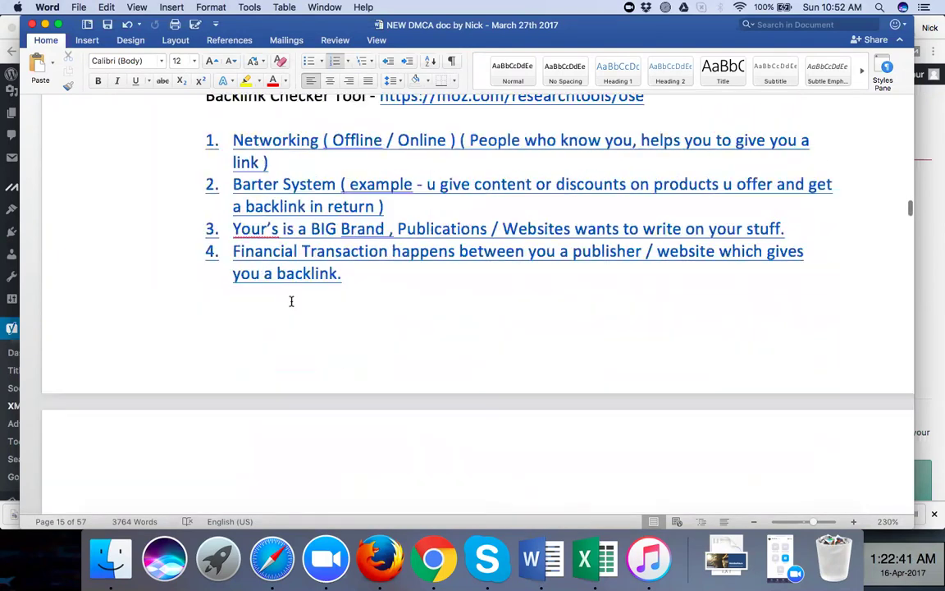
pyautogui.scroll(8, 295, 306)
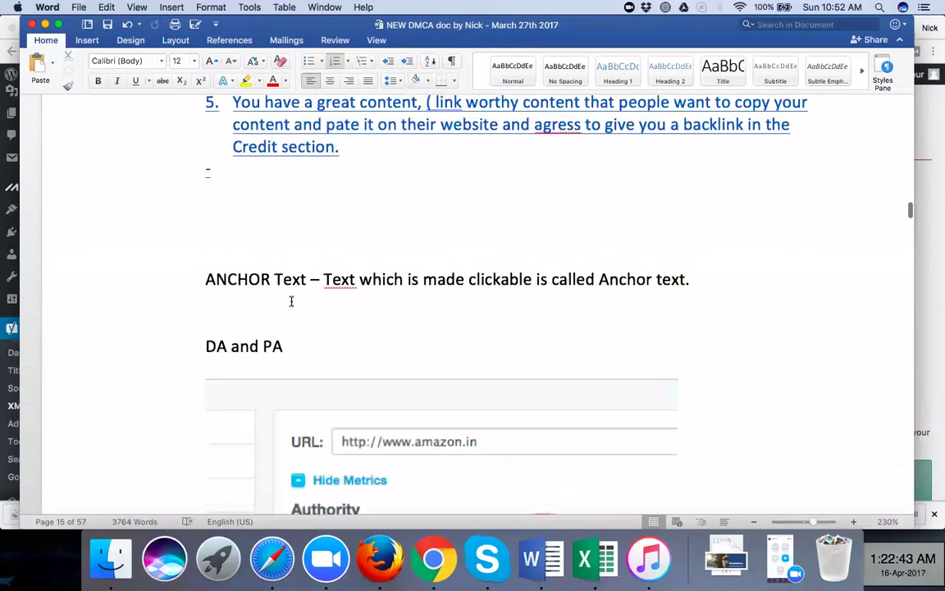
pyautogui.scroll(5, 291, 301)
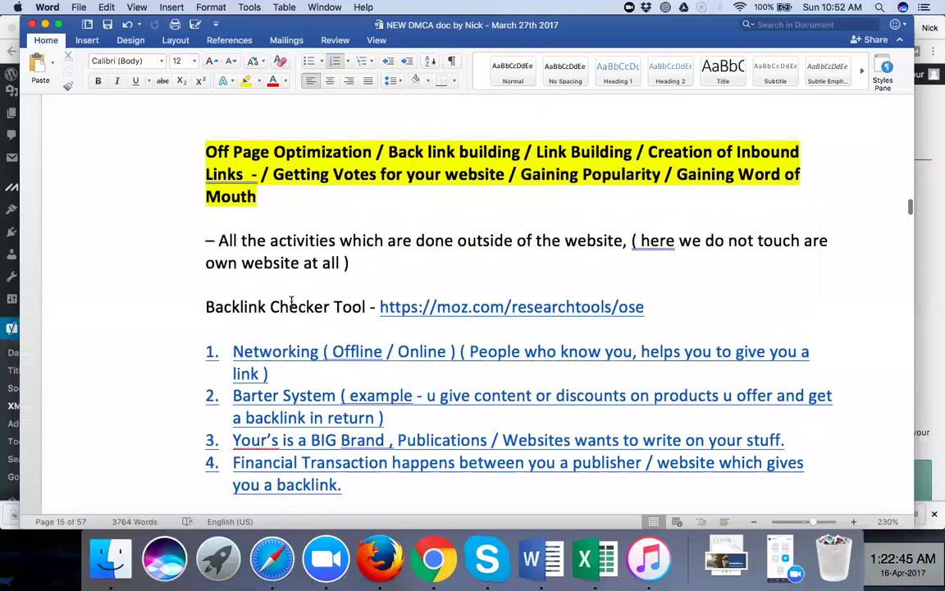
pyautogui.scroll(-1, 291, 301)
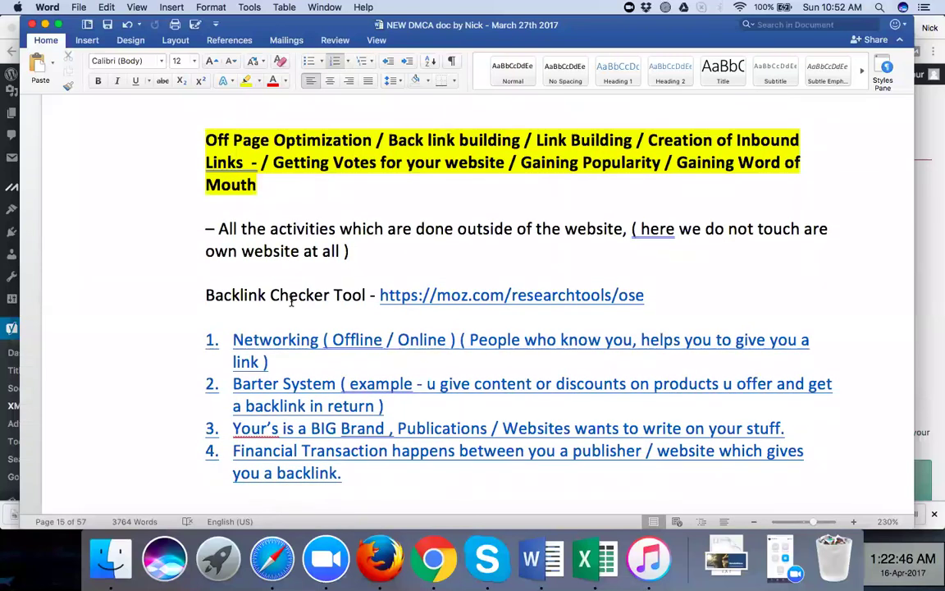
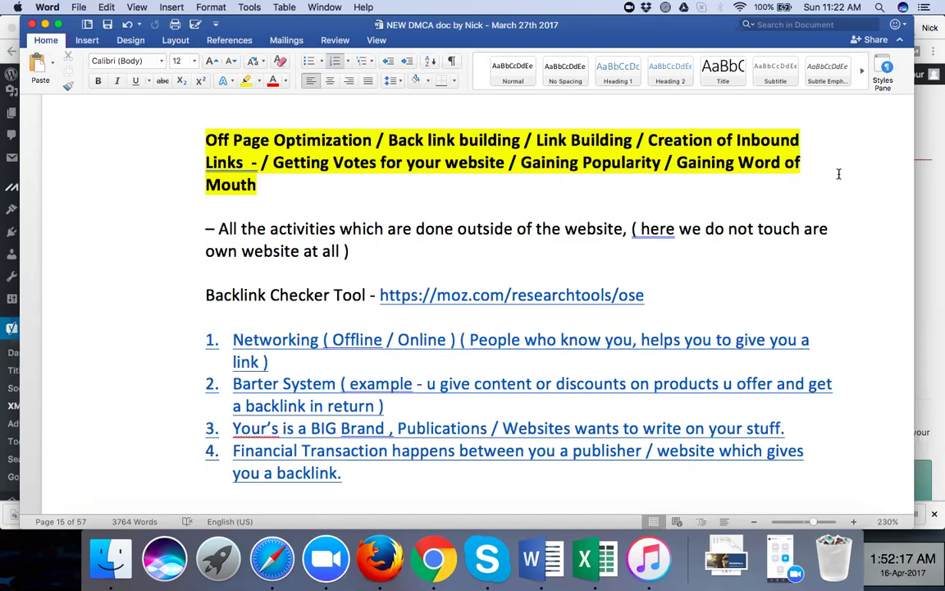
pyautogui.click(108, 103)
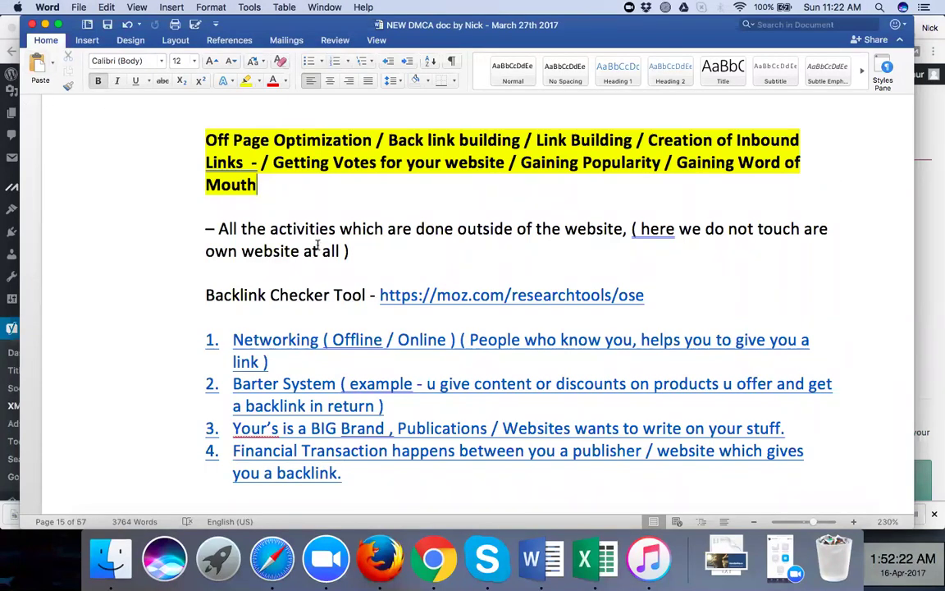
pyautogui.scroll(5, 317, 244)
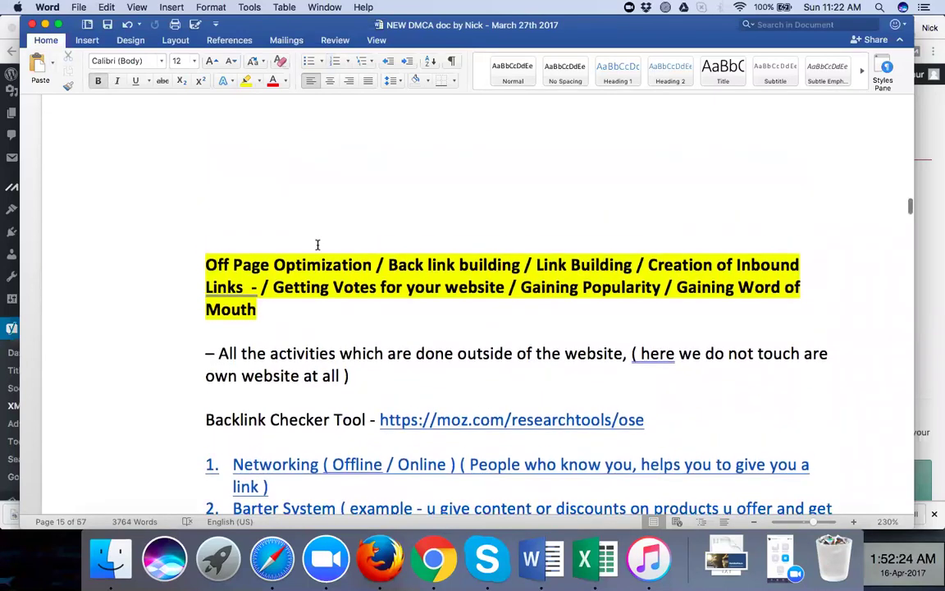
pyautogui.scroll(-3, 317, 244)
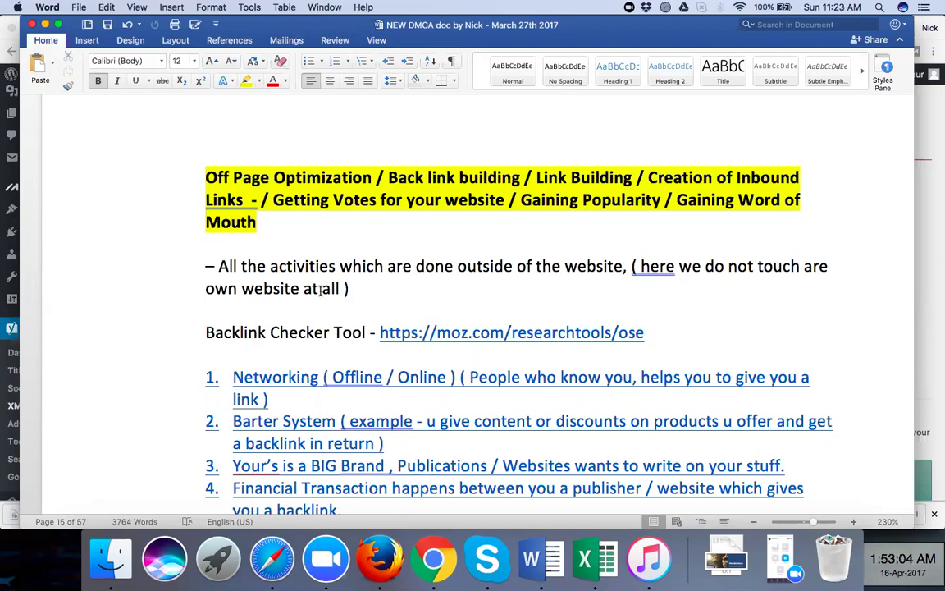
# Go past the No Follow Tag notes to the Robots.txt section and select its description and generator link to point them out.
pyautogui.scroll(-10, 334, 299)
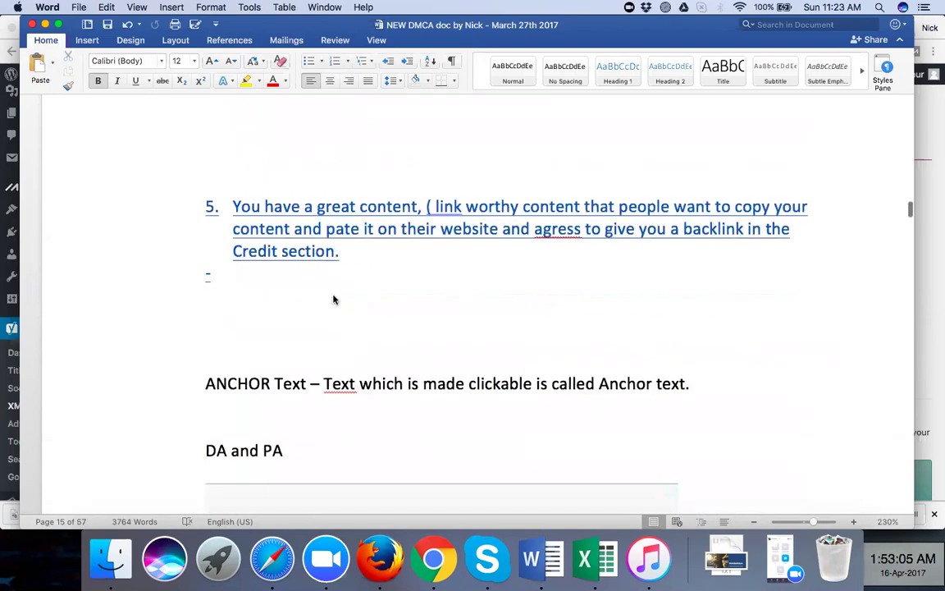
pyautogui.scroll(-6, 334, 300)
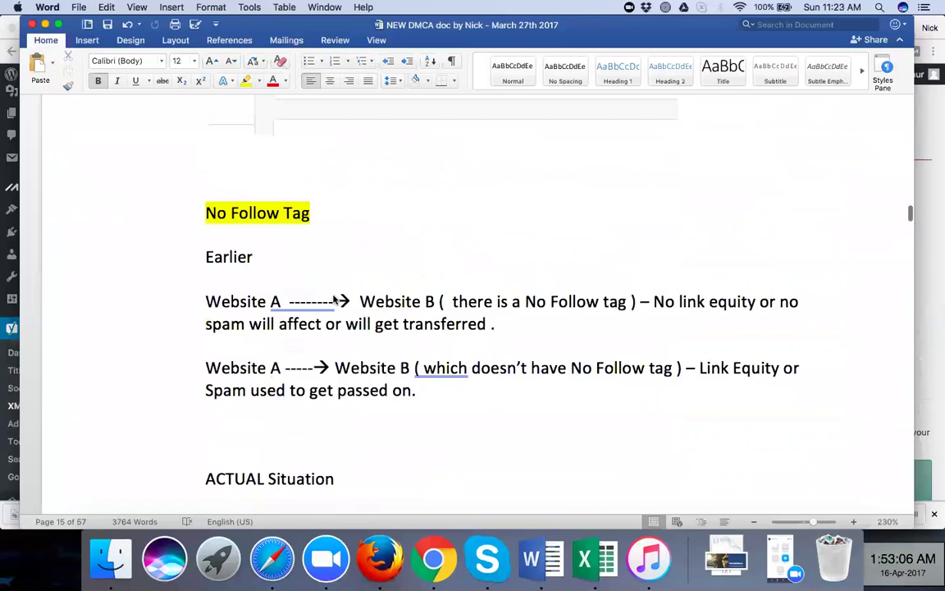
pyautogui.scroll(-4, 333, 300)
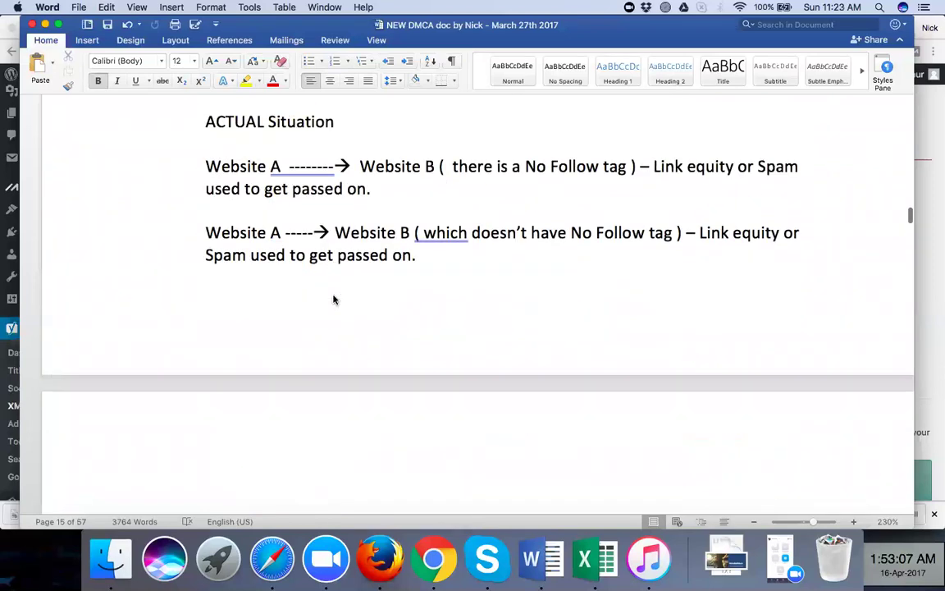
pyautogui.scroll(-20, 334, 300)
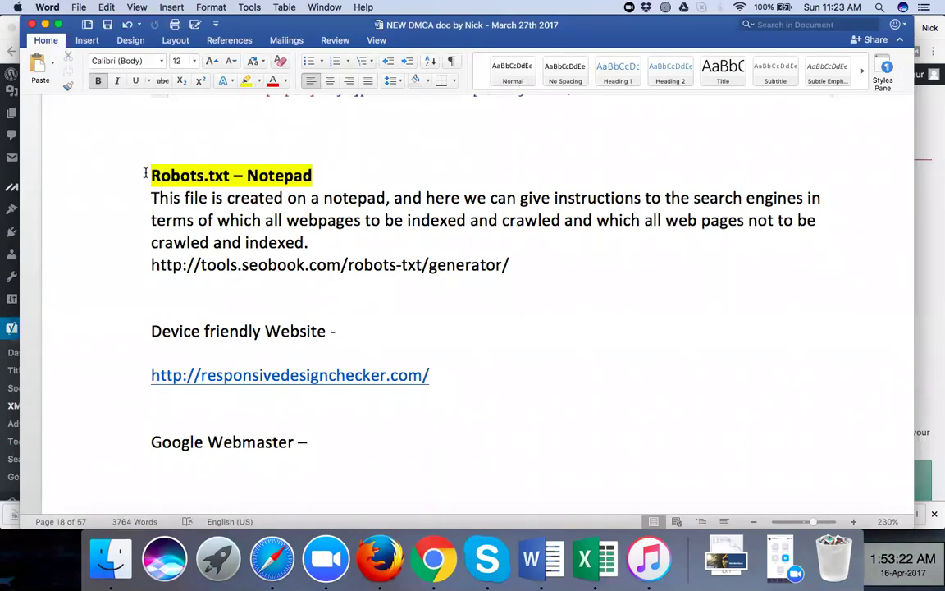
pyautogui.moveTo(153, 170); pyautogui.dragTo(517, 271)
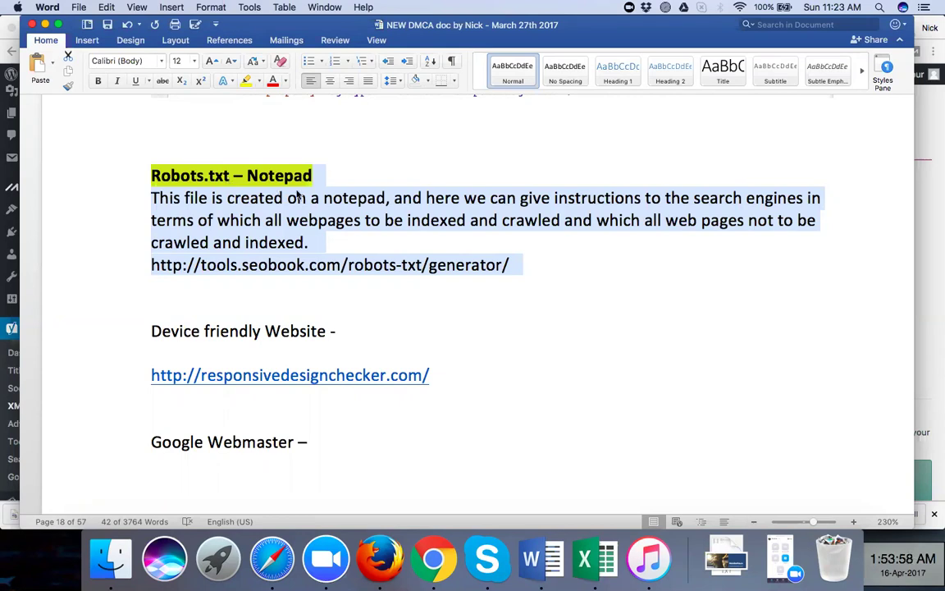
pyautogui.click(353, 239)
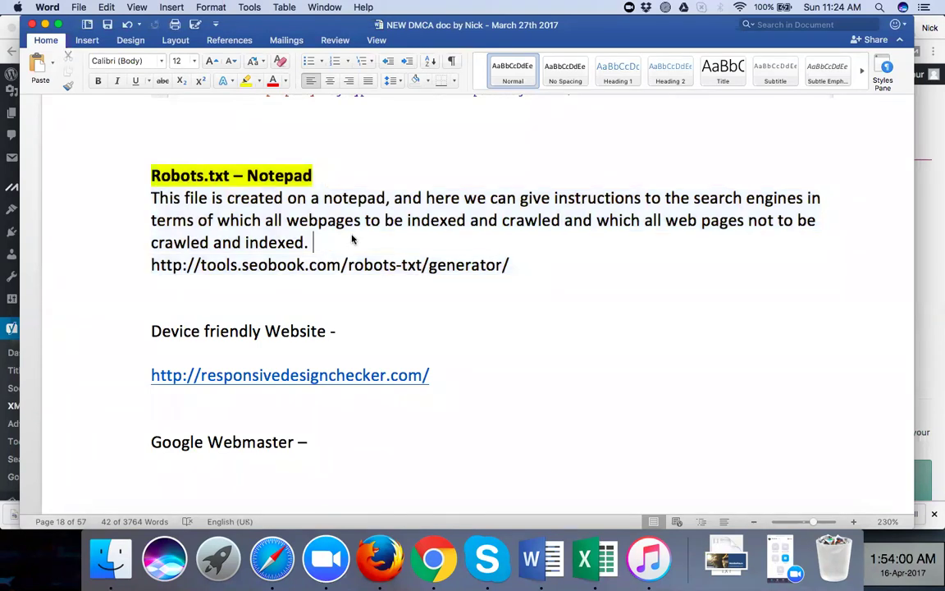
pyautogui.scroll(-1, 352, 237)
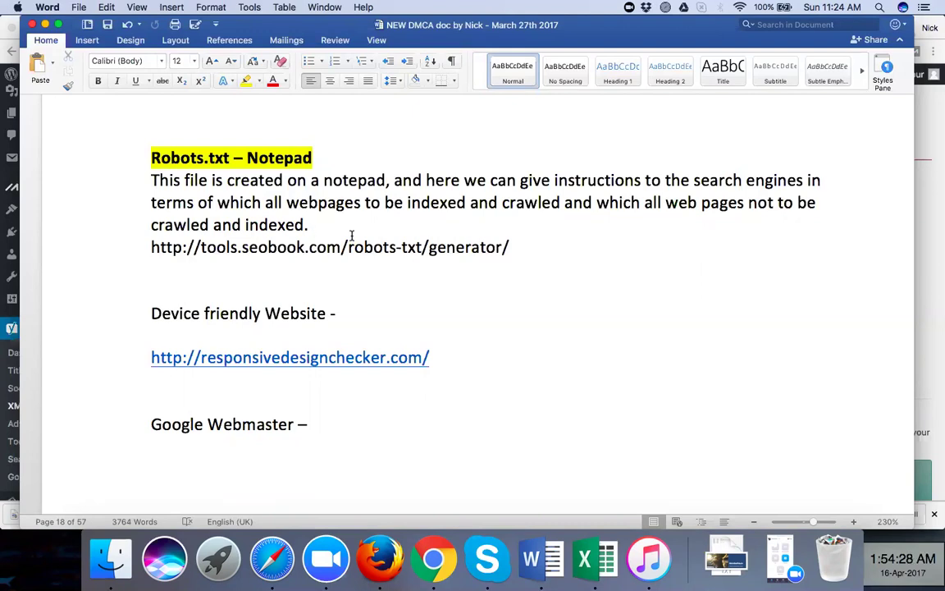
# Switch to Chrome to revisit the Posts to exclude field in the Excluded Posts settings, and return to the Word notes.
pyautogui.click(430, 564)
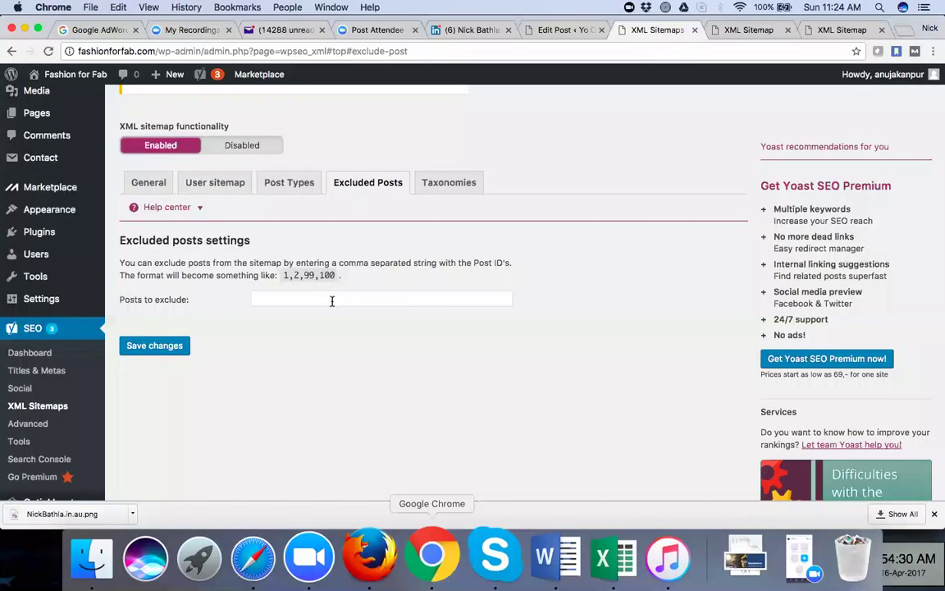
pyautogui.click(333, 301)
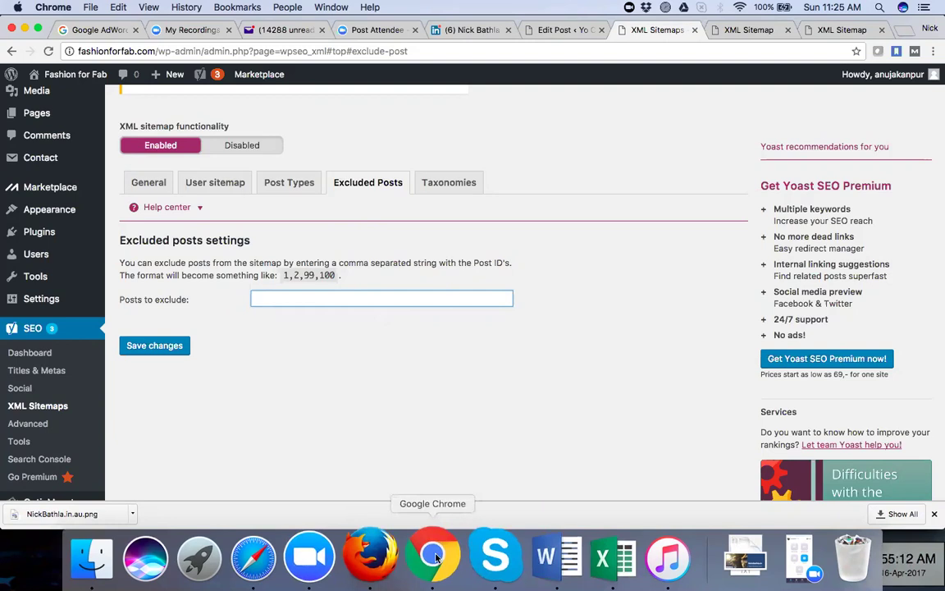
pyautogui.click(540, 557)
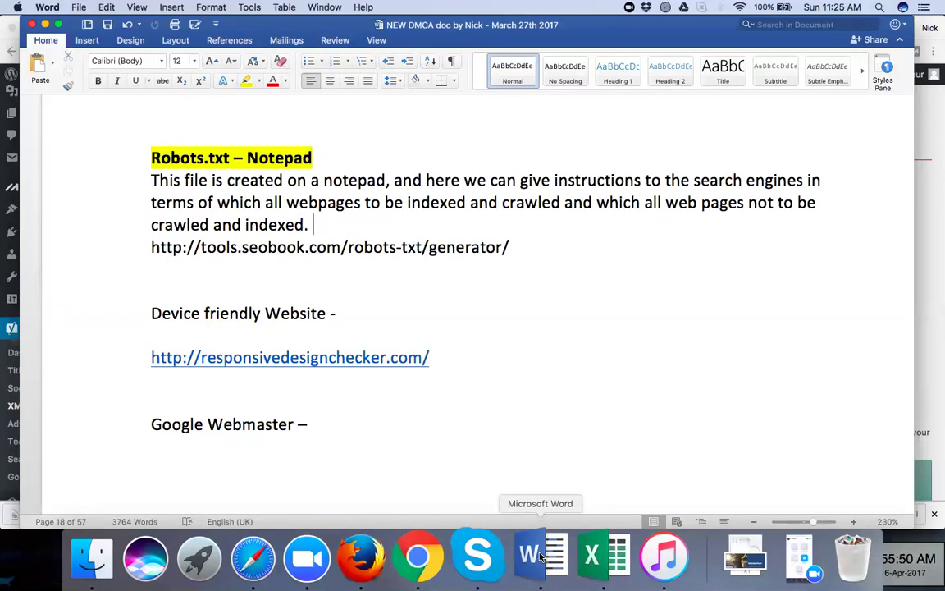
# Switch to Chrome and open yocreations.ca/robots.txt in a new tab.
pyautogui.click(430, 564)
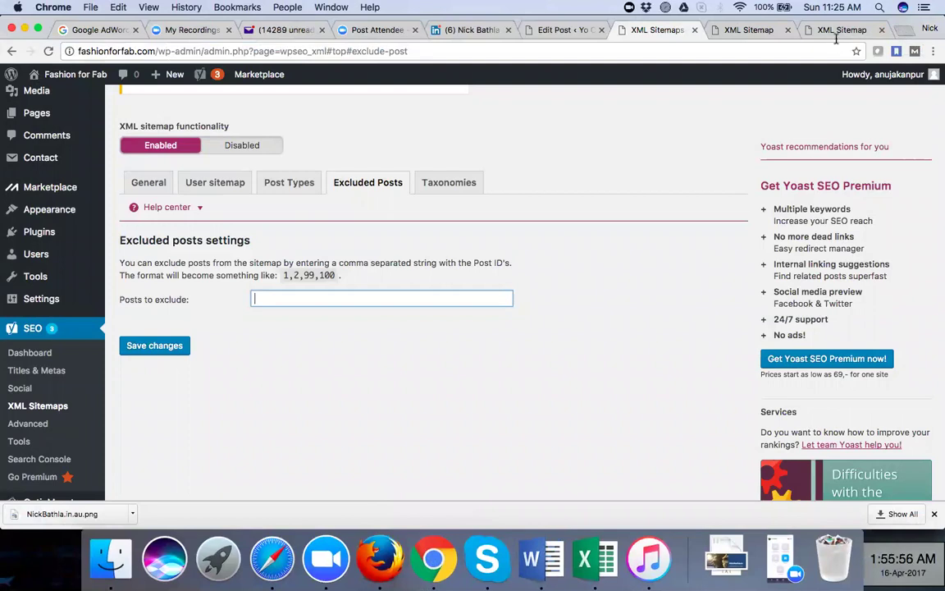
pyautogui.press('super+t')
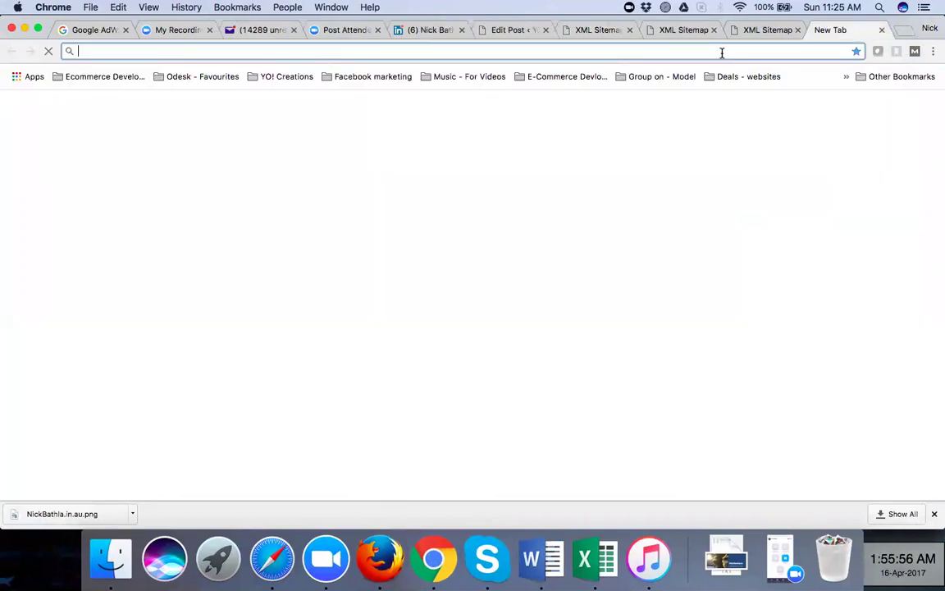
pyautogui.write('yocreations.ca/')
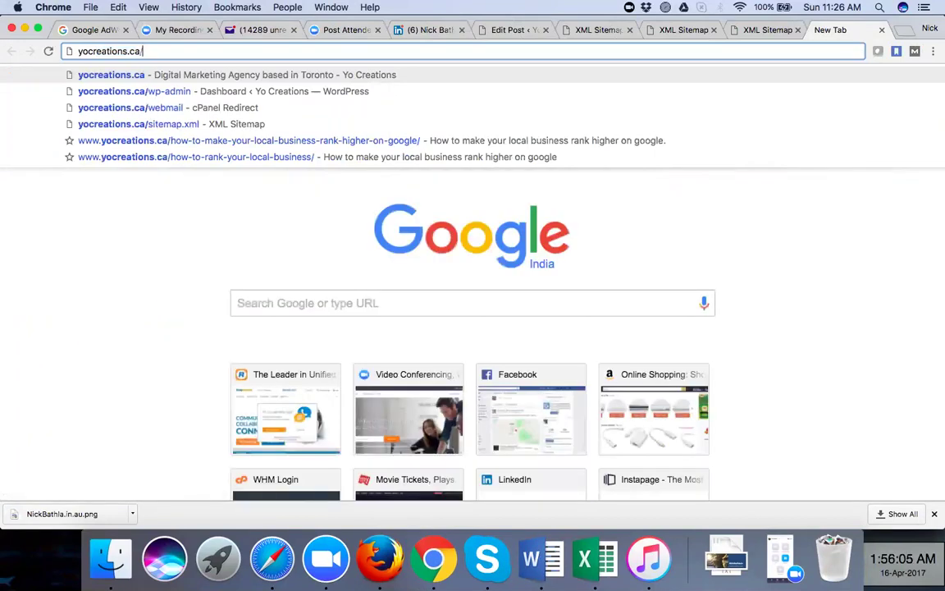
pyautogui.write('robots.txt')
pyautogui.press('super+a')
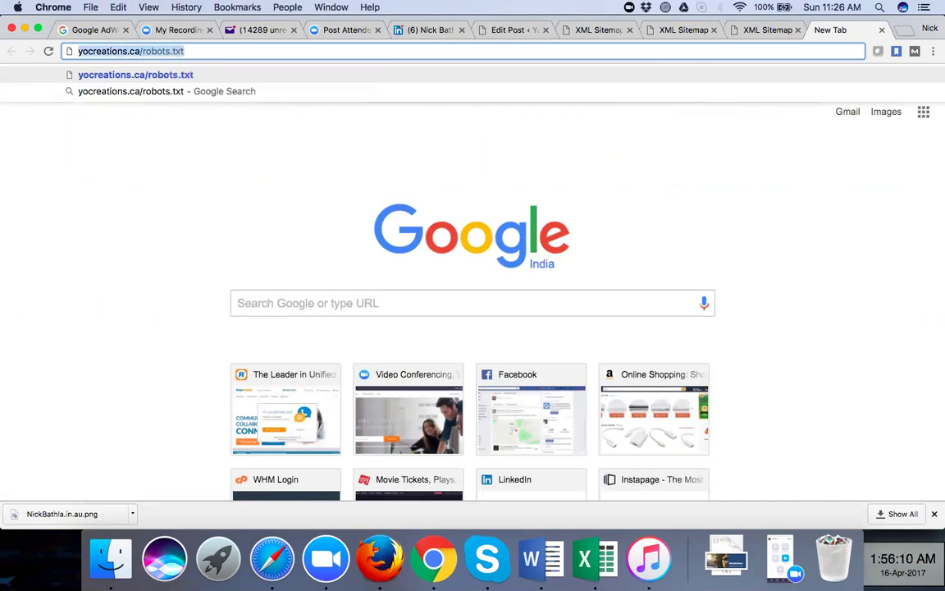
pyautogui.press('Return')
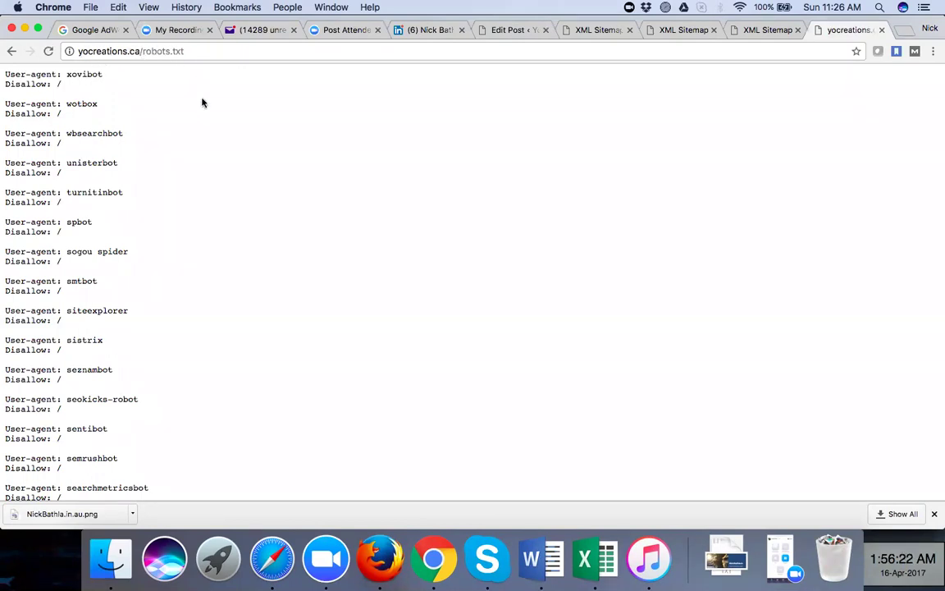
# Examine the user-agent, allow and disallow rules throughout the yocreations.ca robots.txt file.
pyautogui.scroll(-5, 218, 293)
pyautogui.scroll(-12, 217, 294)
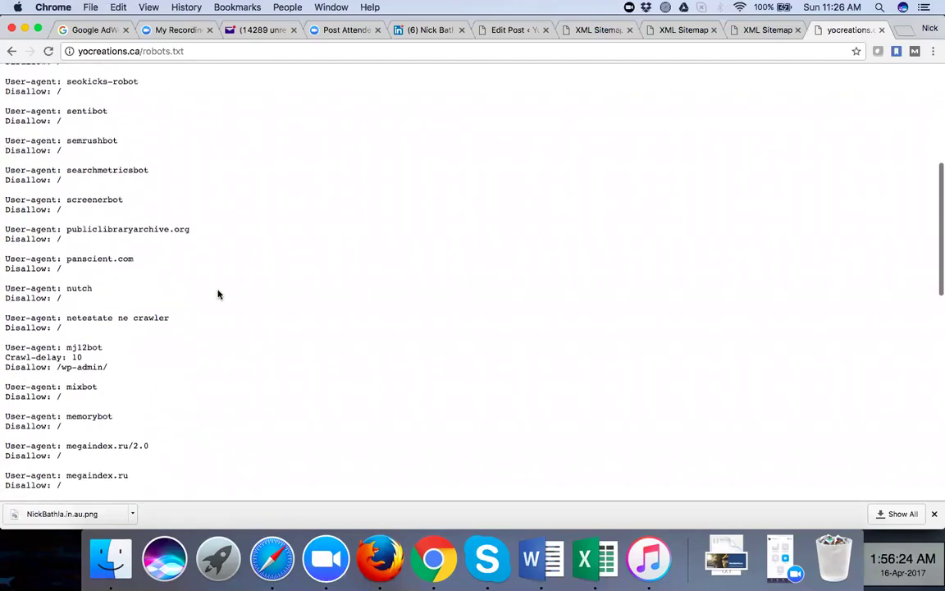
pyautogui.scroll(-6, 94, 331)
pyautogui.scroll(-3, 95, 331)
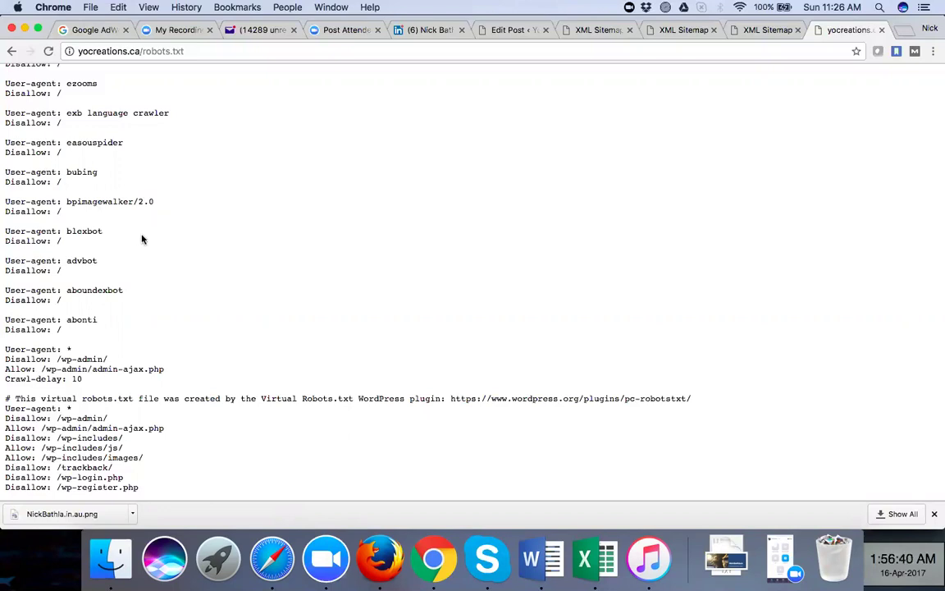
pyautogui.scroll(10, 142, 239)
pyautogui.scroll(2, 141, 238)
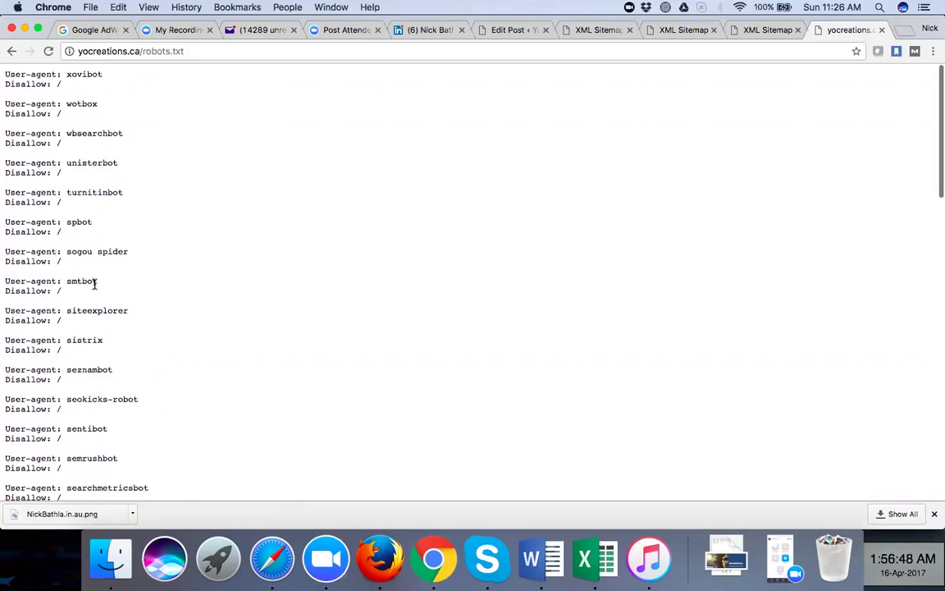
pyautogui.scroll(-1, 95, 284)
pyautogui.scroll(-15, 94, 284)
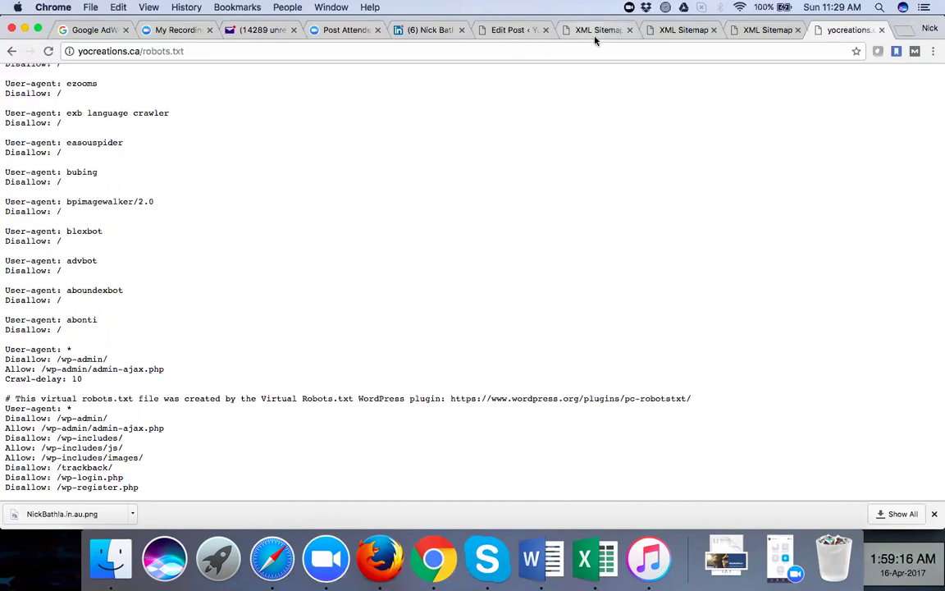
# Return to the yocreations.ca post editor in WordPress and open the page for adding new plugins.
pyautogui.click(519, 31)
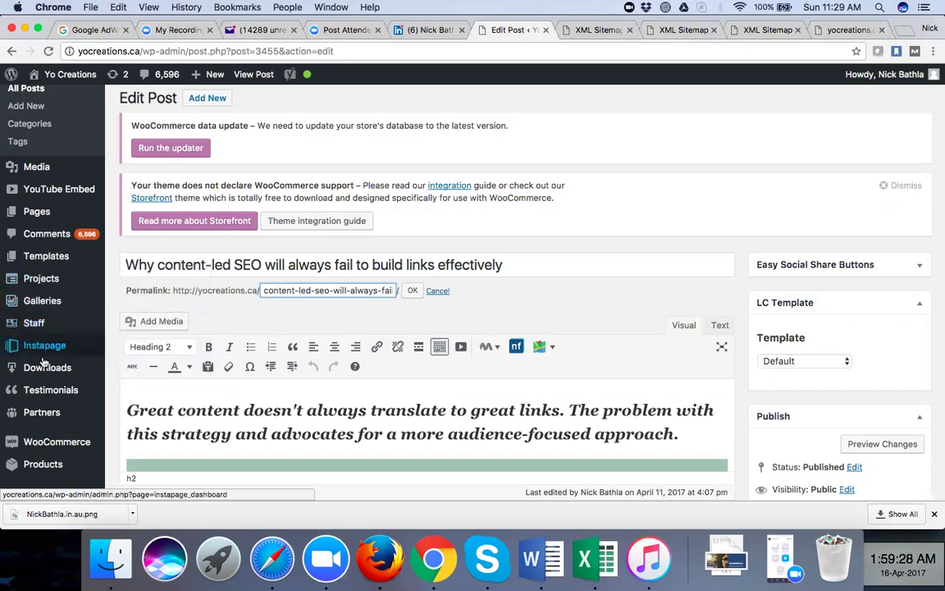
pyautogui.moveTo(47, 366)
pyautogui.scroll(-2, 47, 366)
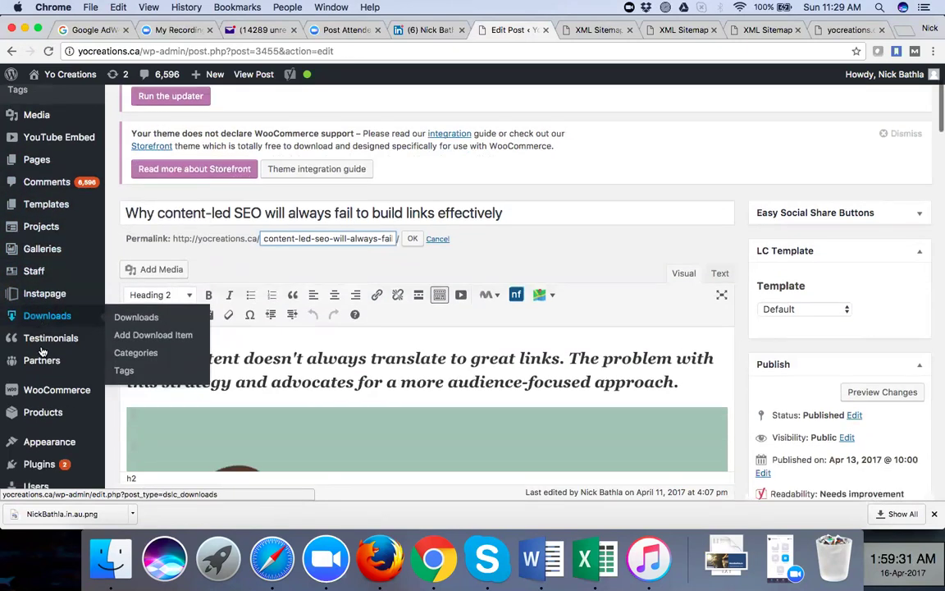
pyautogui.scroll(-2, 143, 361)
pyautogui.click(143, 372)
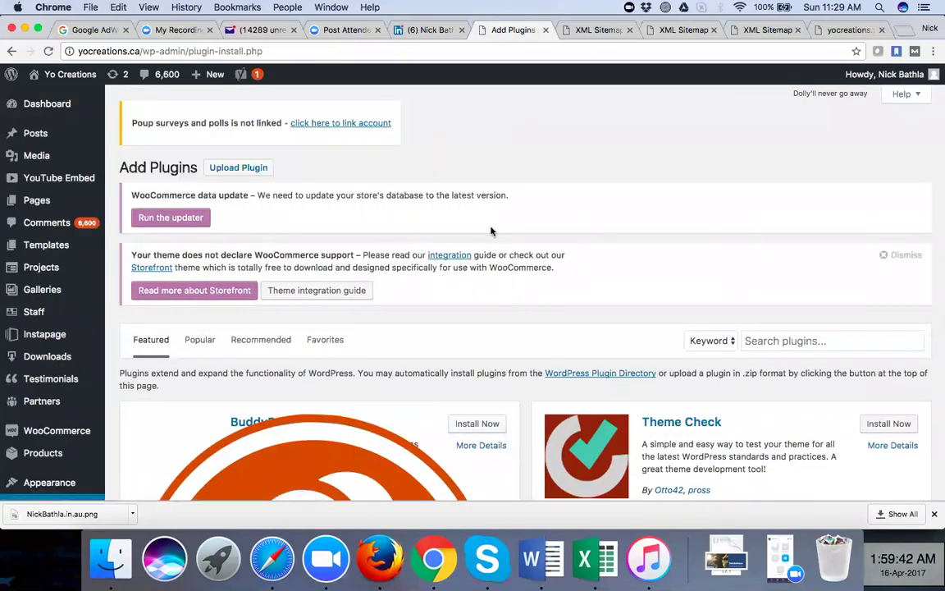
# Search the WordPress plugins for "robots" and refine the search to "robots.txt".
pyautogui.click(819, 340)
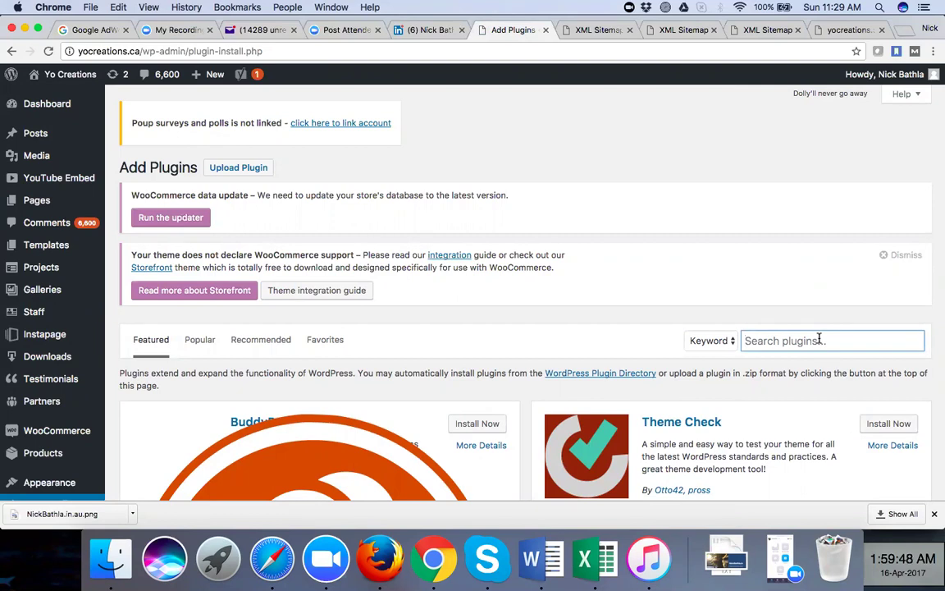
pyautogui.write('robots')
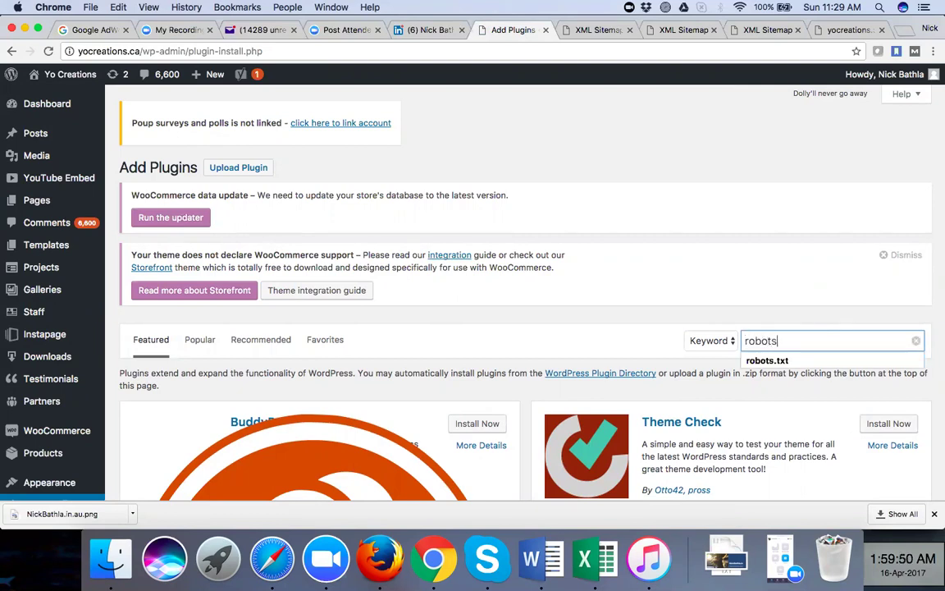
pyautogui.press('Return')
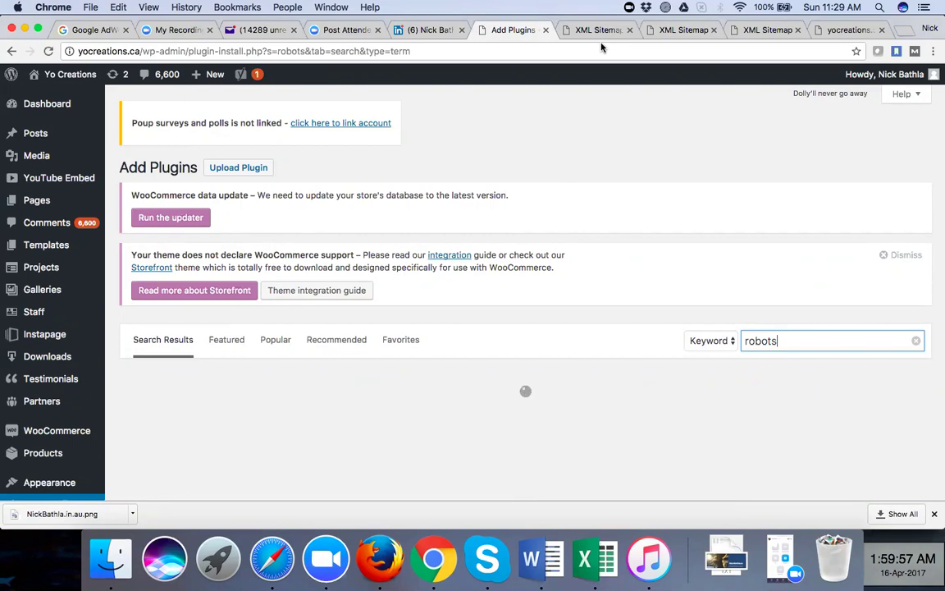
pyautogui.click(808, 338)
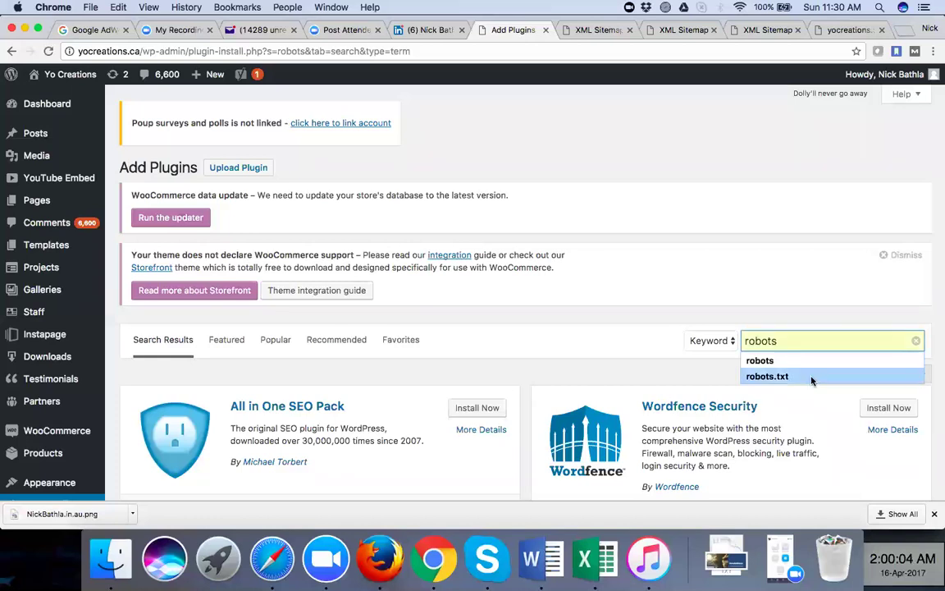
pyautogui.click(810, 378)
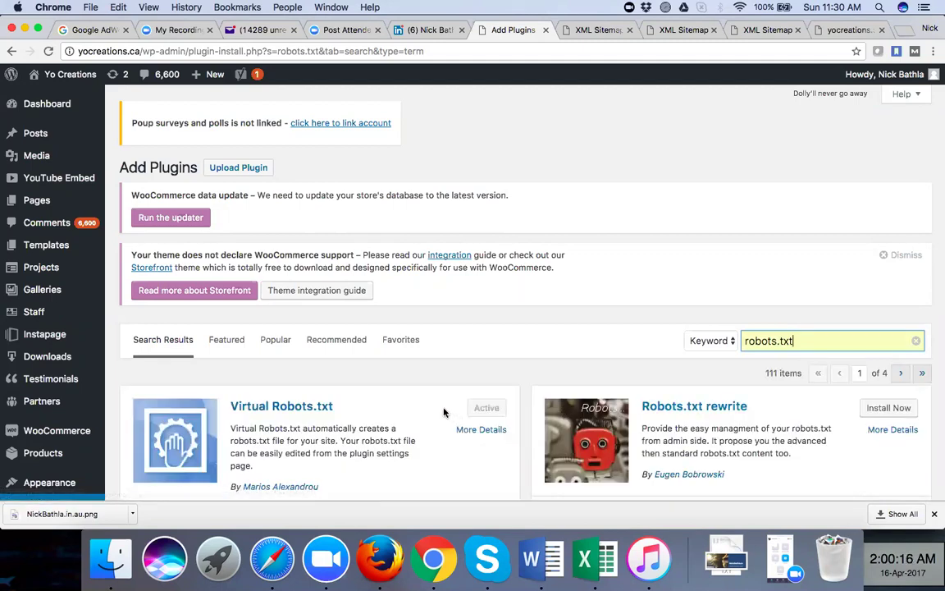
# Examine the robots.txt plugins in the search results, including Virtual Robots.txt, WordPress Robots.txt File and Multipart robots.txt editor.
pyautogui.scroll(-2, 443, 410)
pyautogui.scroll(-2, 443, 411)
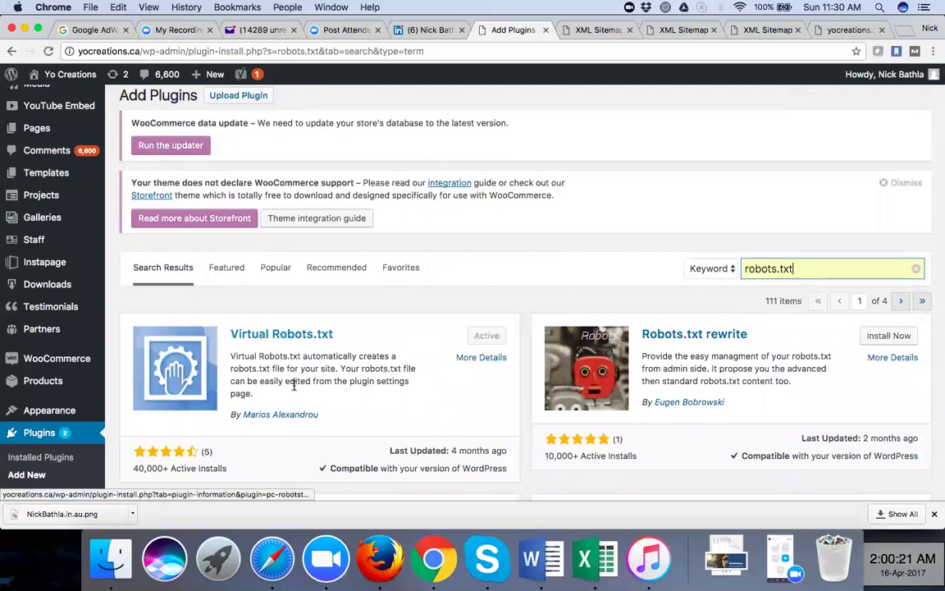
pyautogui.scroll(-4, 294, 386)
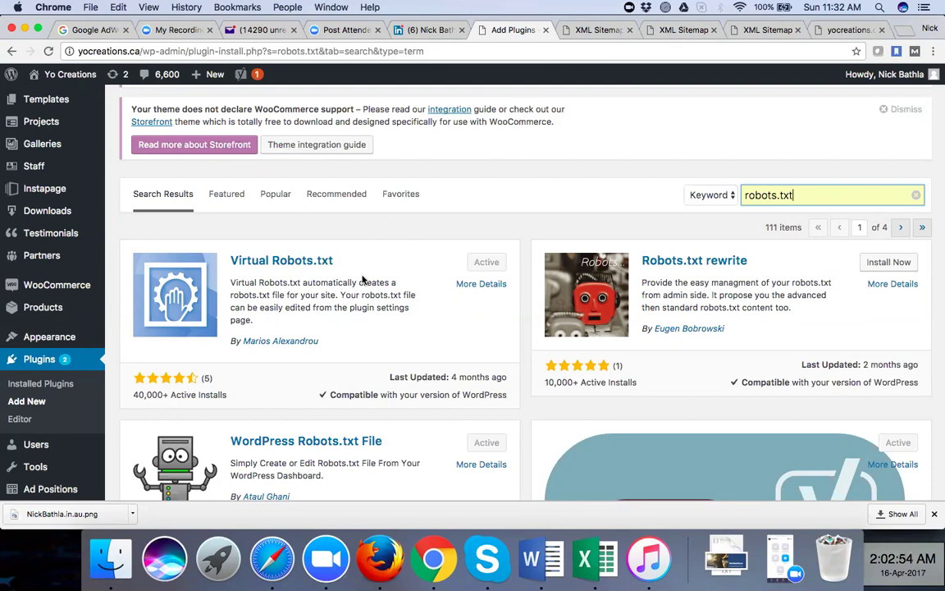
pyautogui.scroll(-5, 41, 332)
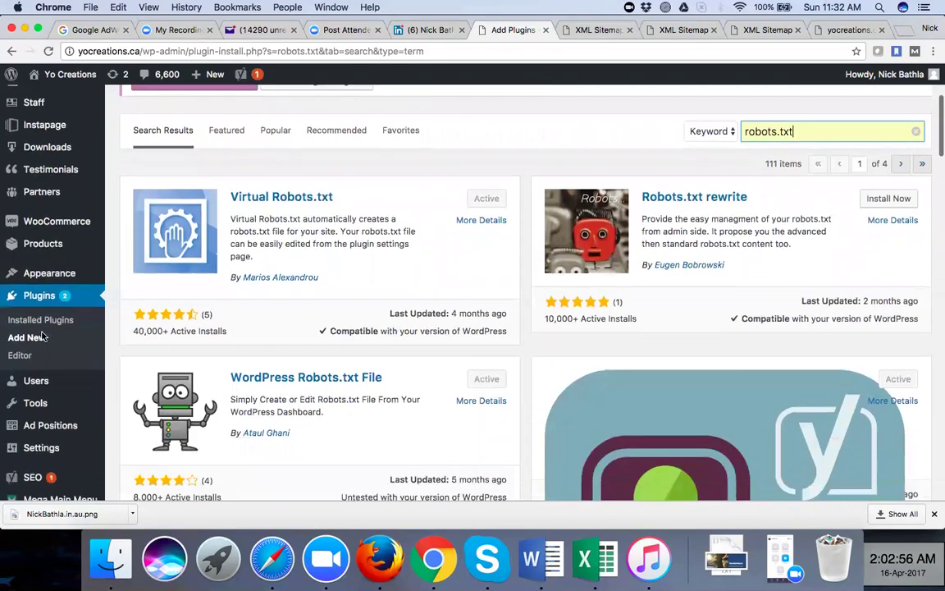
pyautogui.scroll(-3, 43, 336)
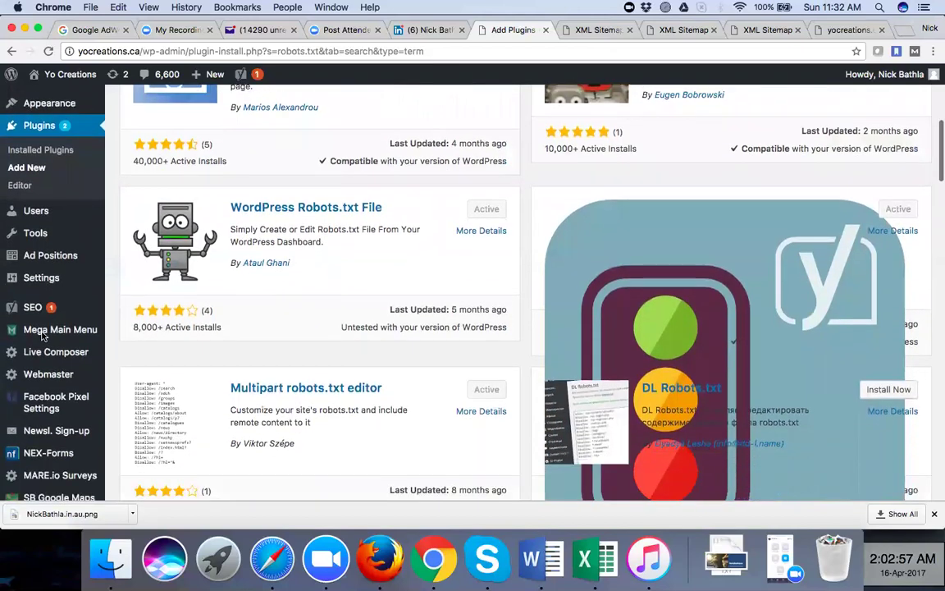
pyautogui.scroll(-2, 43, 336)
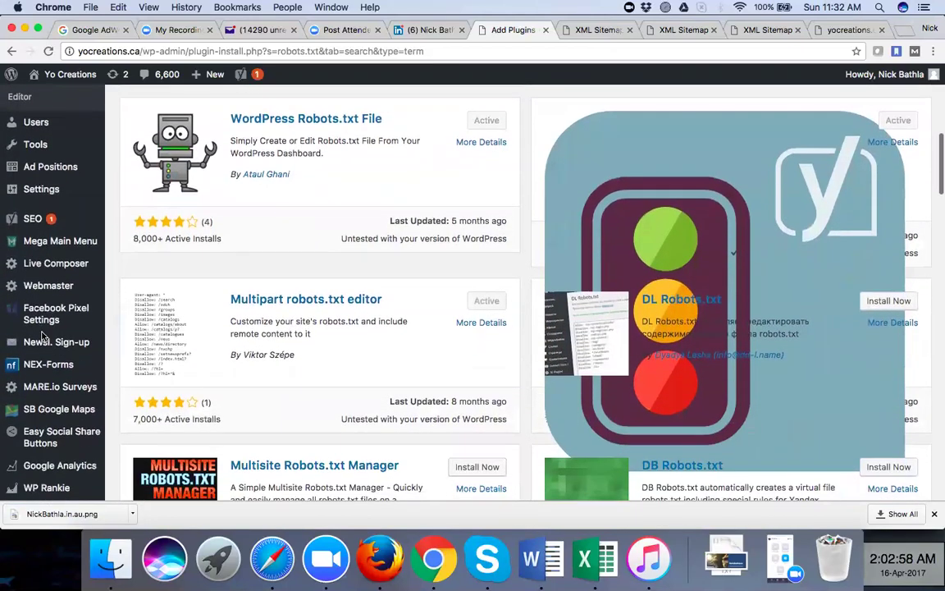
pyautogui.scroll(-2, 43, 336)
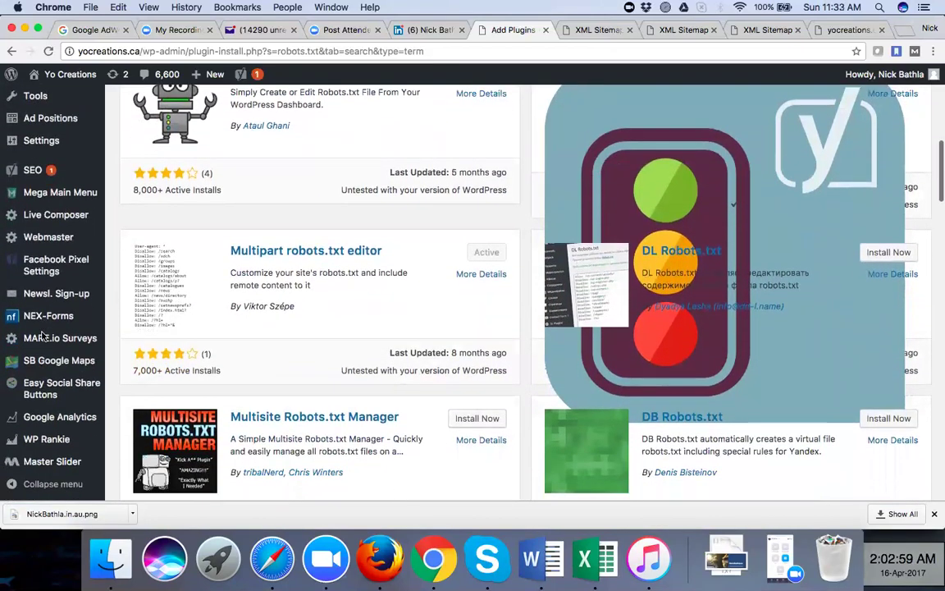
pyautogui.scroll(-1, 43, 337)
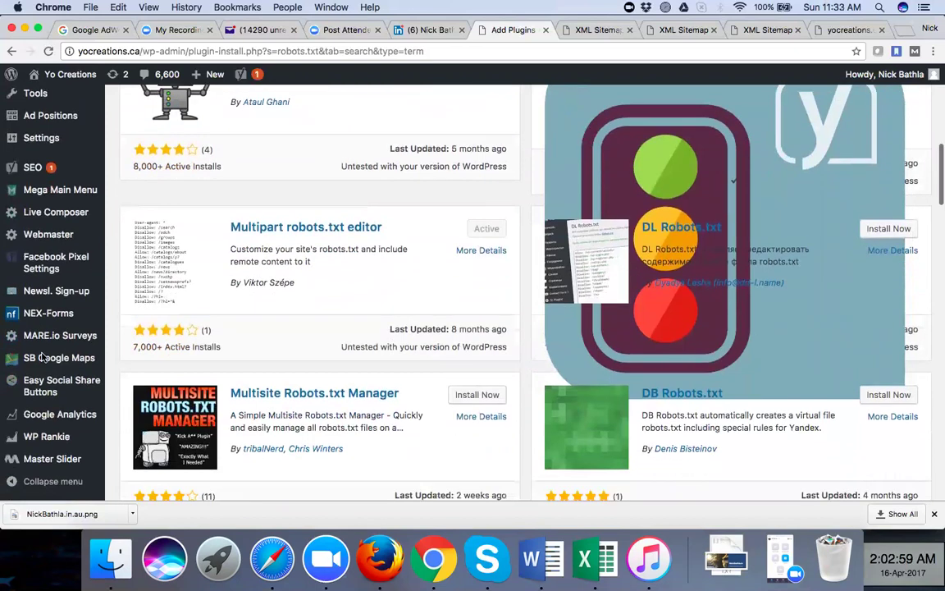
pyautogui.scroll(-1, 42, 336)
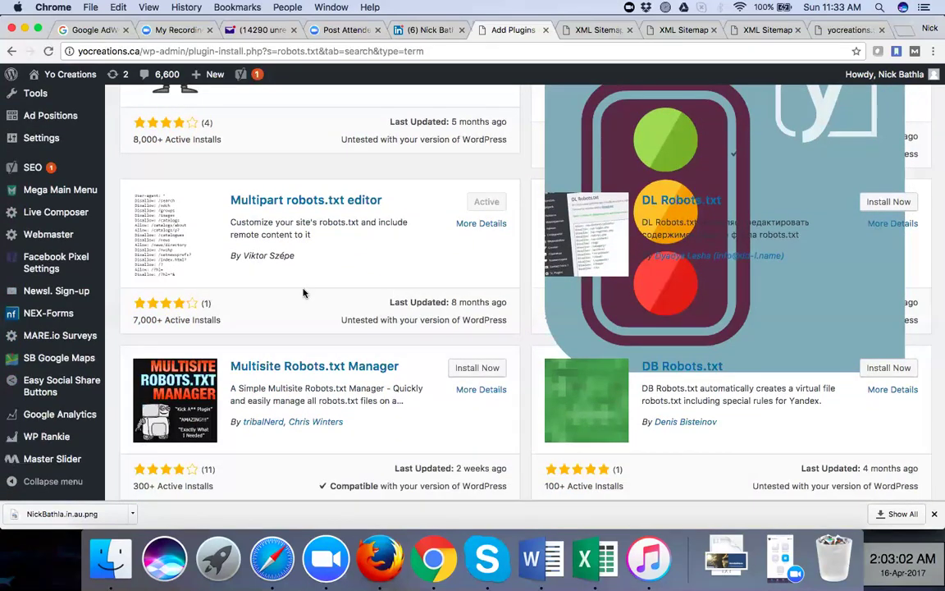
pyautogui.scroll(10, 742, 332)
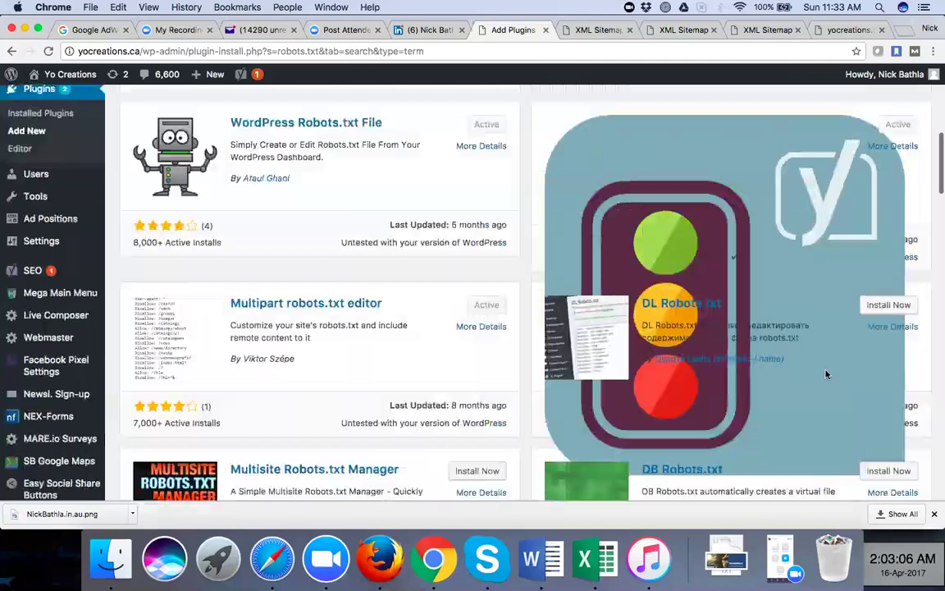
pyautogui.scroll(5, 403, 396)
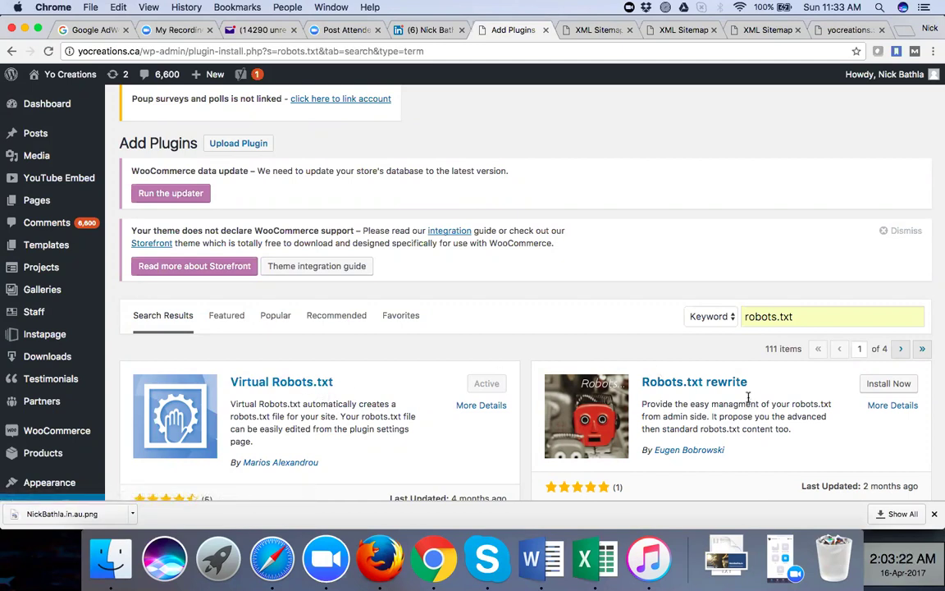
pyautogui.scroll(-3, 400, 434)
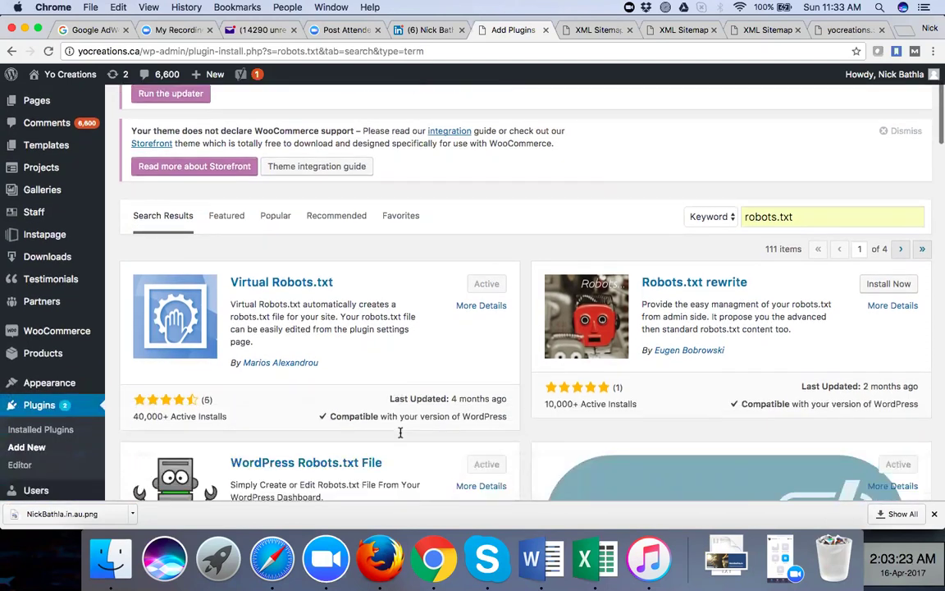
pyautogui.moveTo(35, 365)
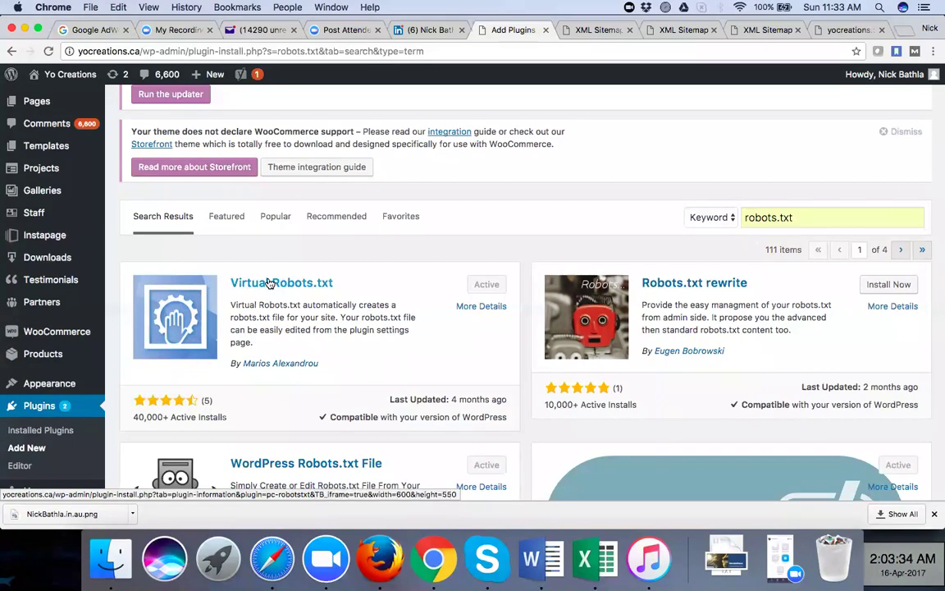
pyautogui.moveTo(45, 258)
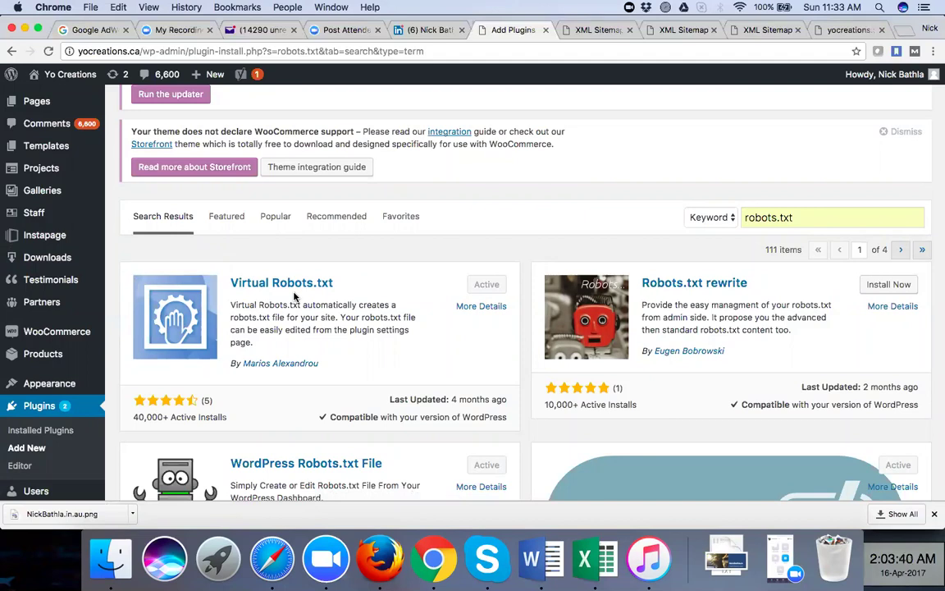
# Open the settings of the Virtual Robots.txt plugin and review the user agents and directives for the site.
pyautogui.click(817, 218)
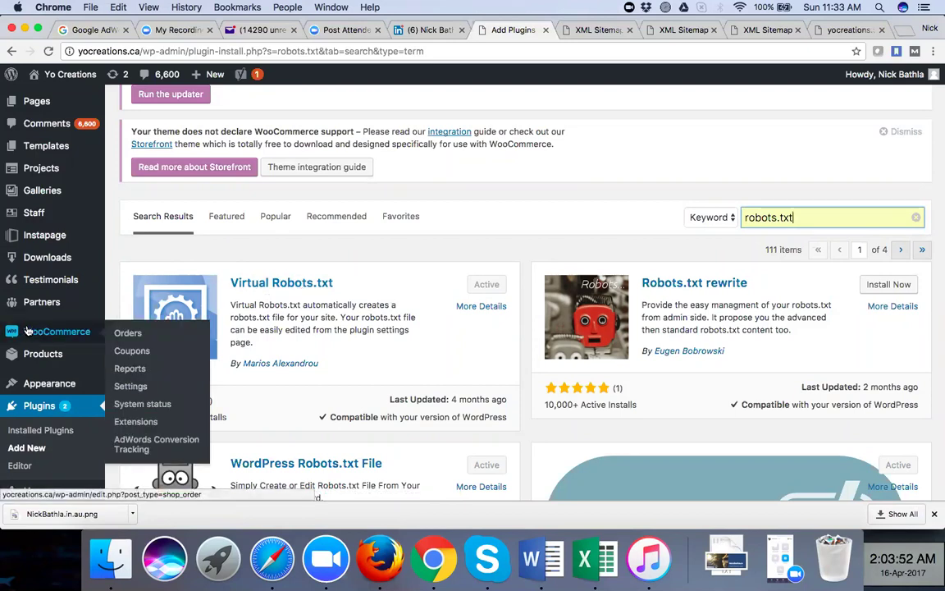
pyautogui.scroll(-3, 67, 385)
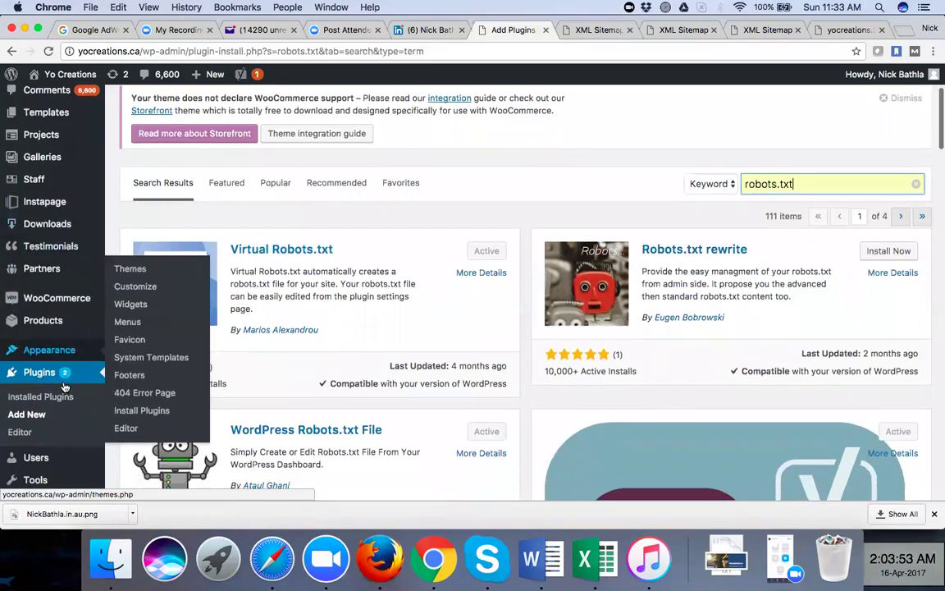
pyautogui.scroll(-1, 64, 386)
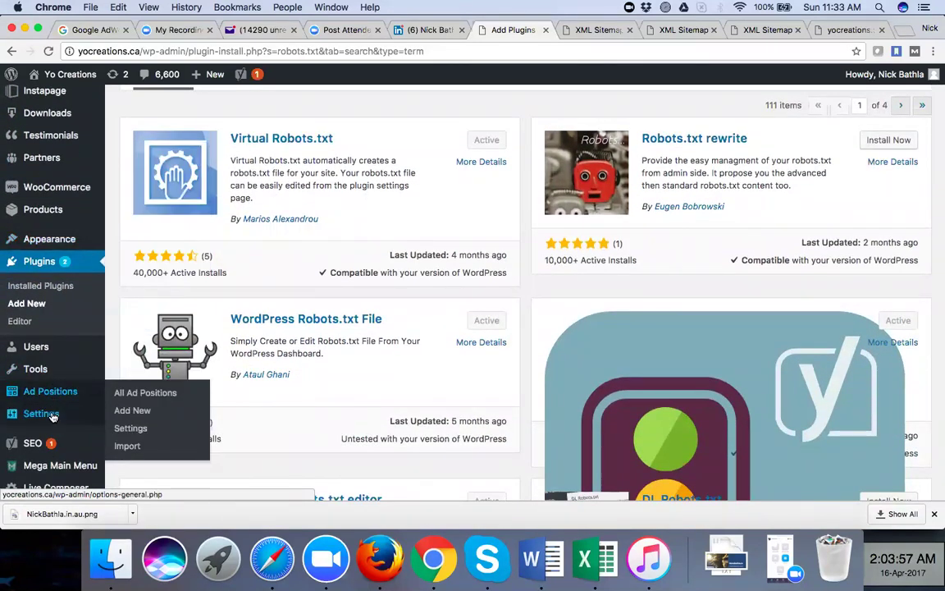
pyautogui.moveTo(52, 422)
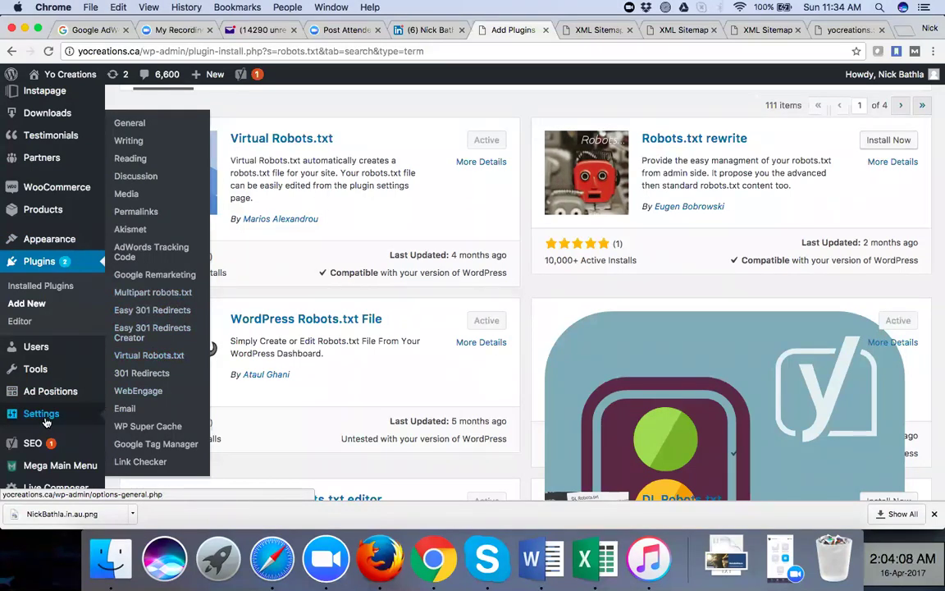
pyautogui.click(160, 359)
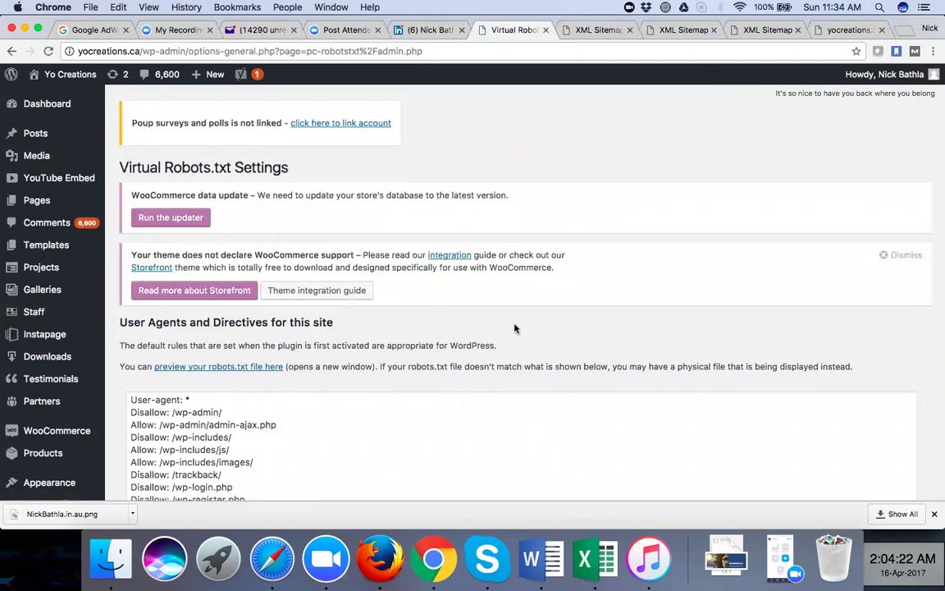
pyautogui.scroll(-3, 458, 406)
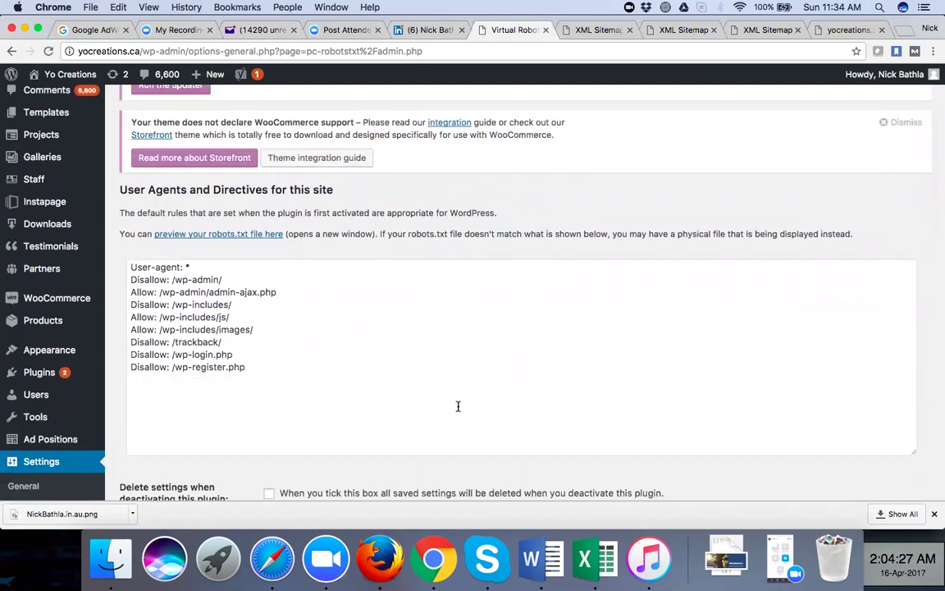
pyautogui.scroll(-4, 458, 406)
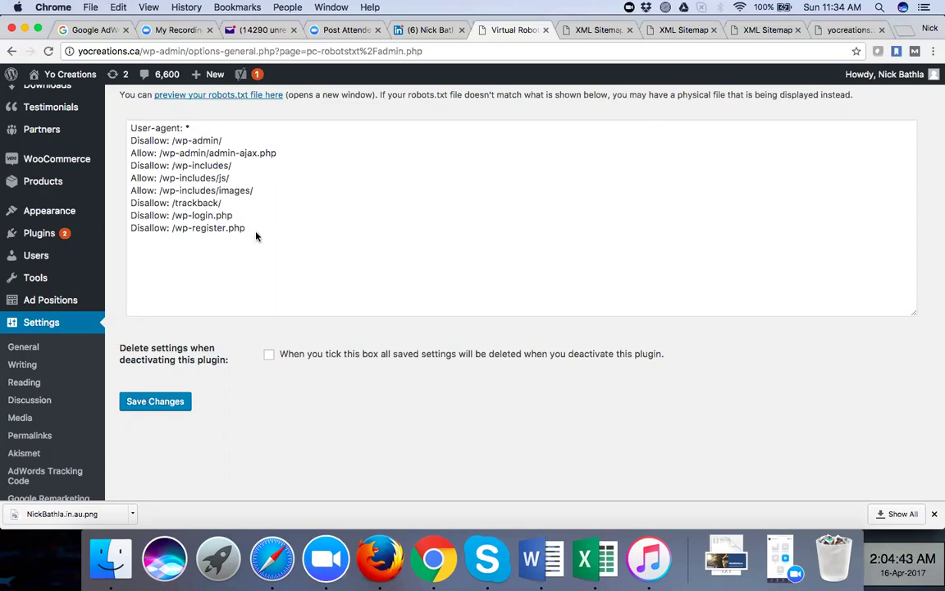
pyautogui.scroll(5, 255, 237)
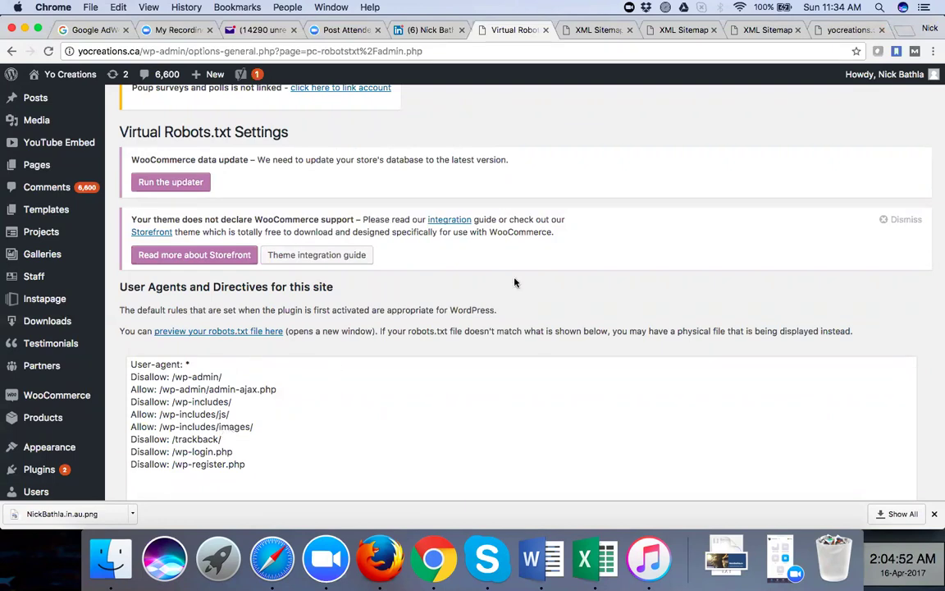
# Search Google for "robots.txt creator tools" in a new tab and open the SEOBook Robots.txt Generator result.
pyautogui.click(902, 30)
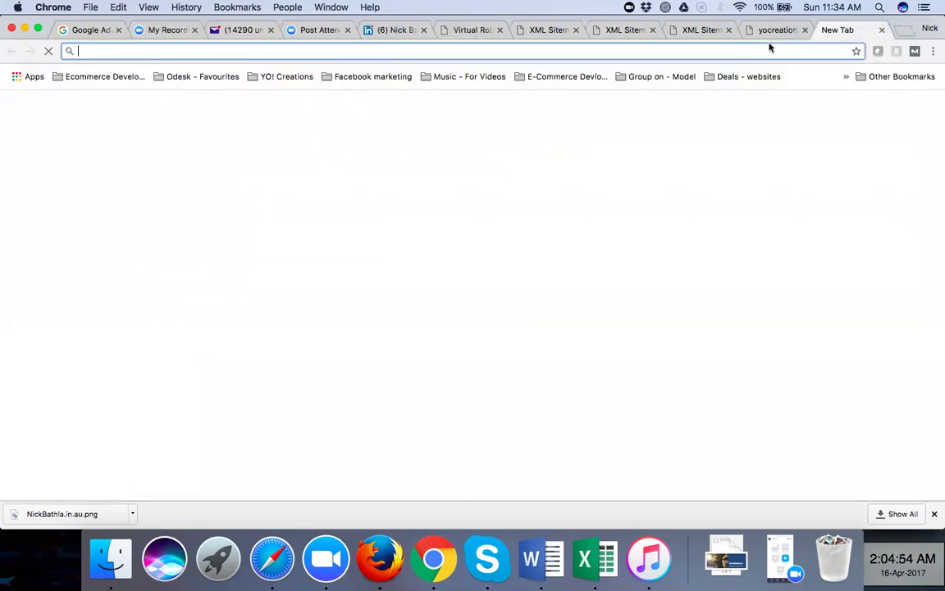
pyautogui.write('rob')
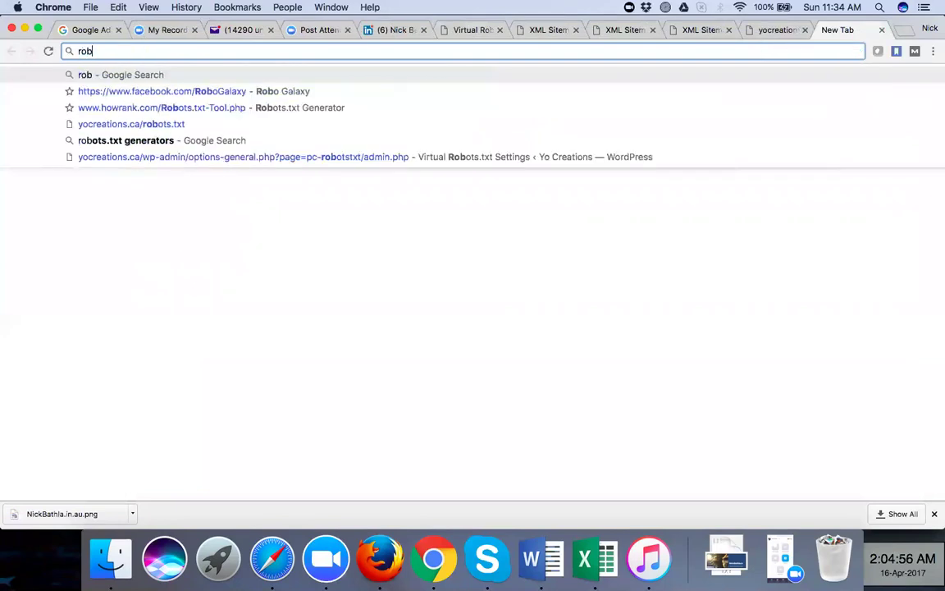
pyautogui.write('ots.txt')
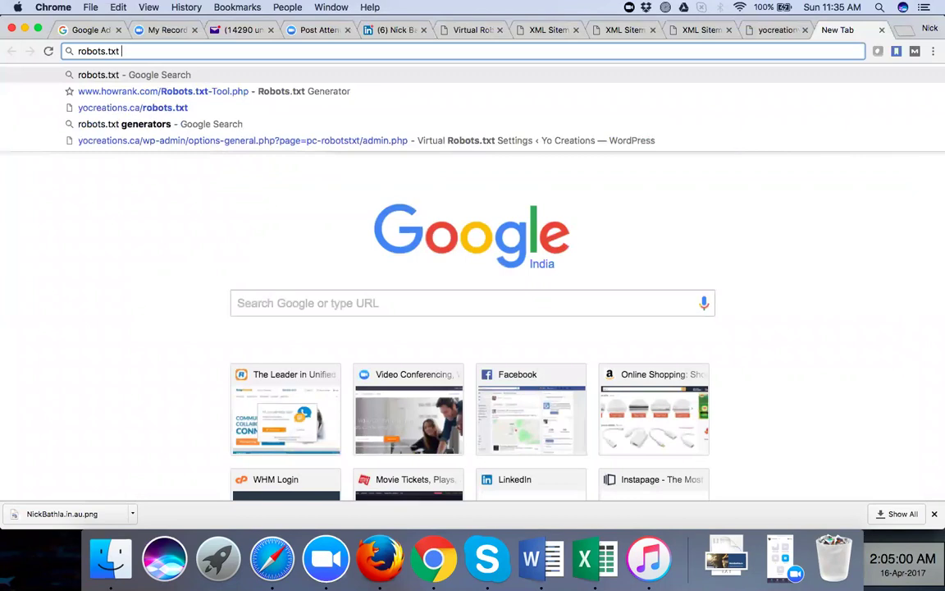
pyautogui.write('cr')
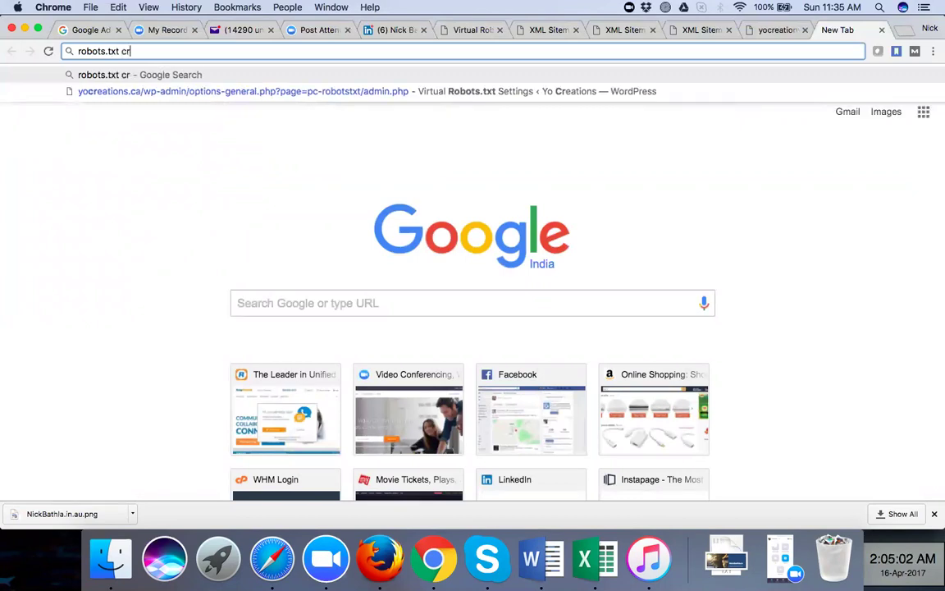
pyautogui.write('eator tools')
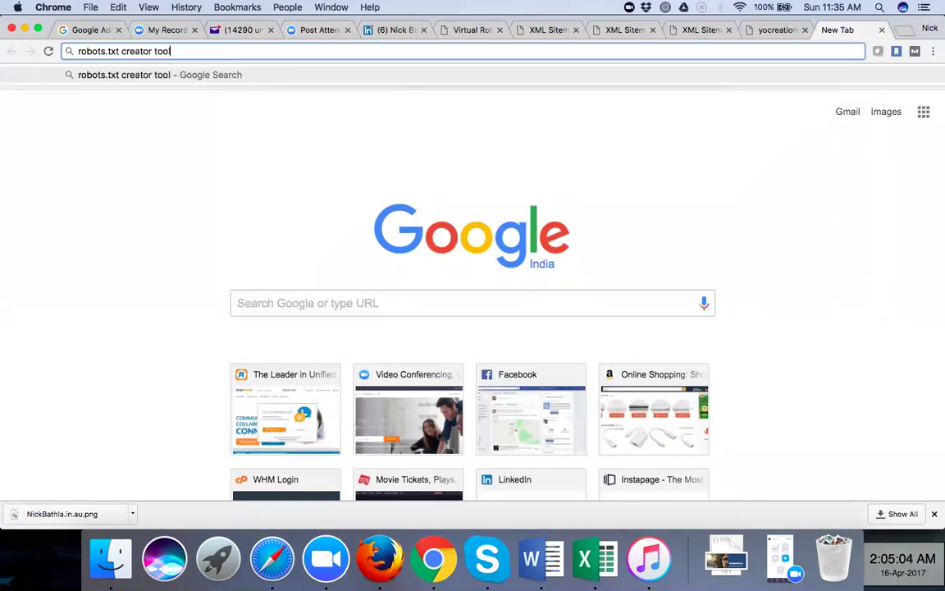
pyautogui.press('Return')
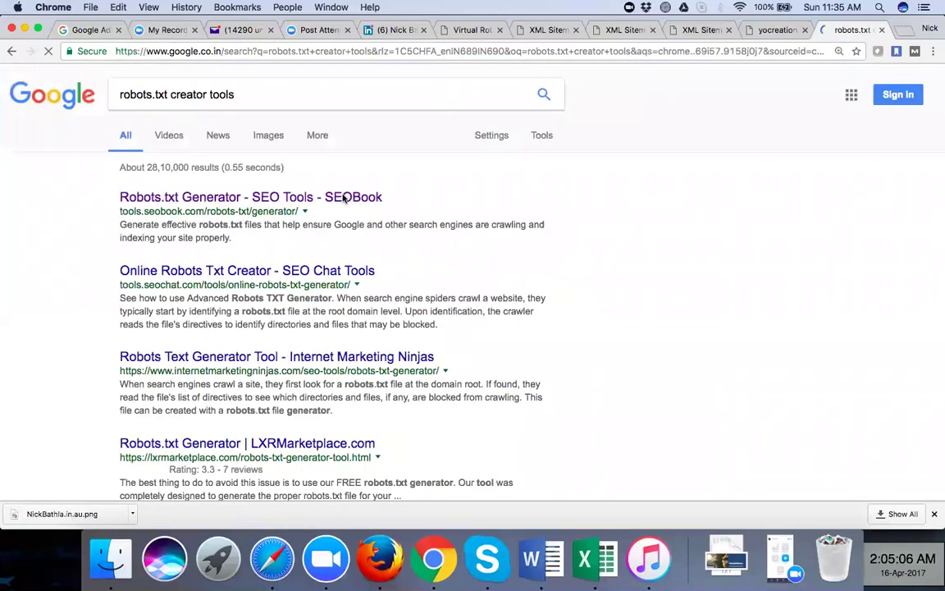
pyautogui.click(344, 198)
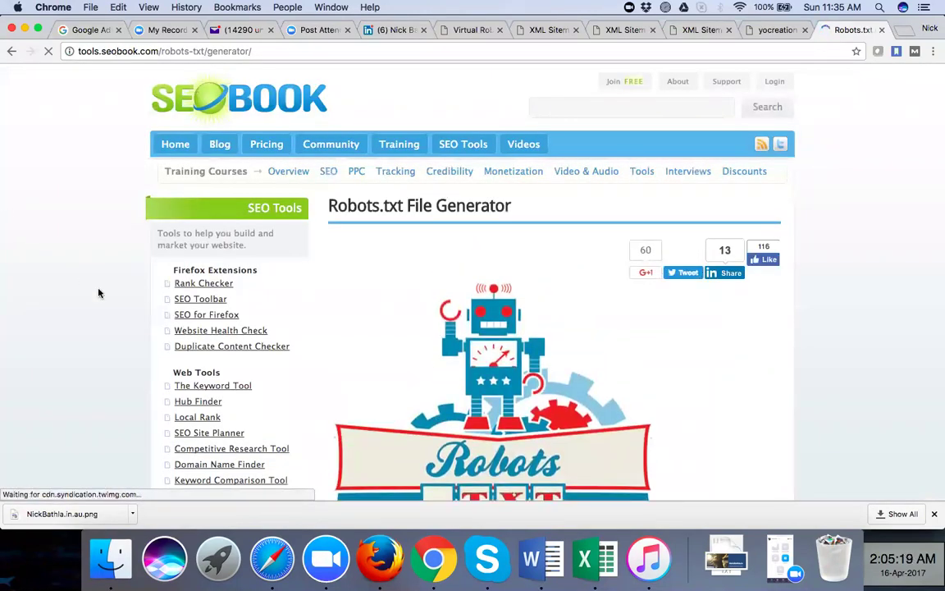
# Select the SEOBook generator's address, switch to Word and add the line "ROBOTS.TXT Generator TOOL -" above that link in the Robots.txt notes.
pyautogui.click(307, 52)
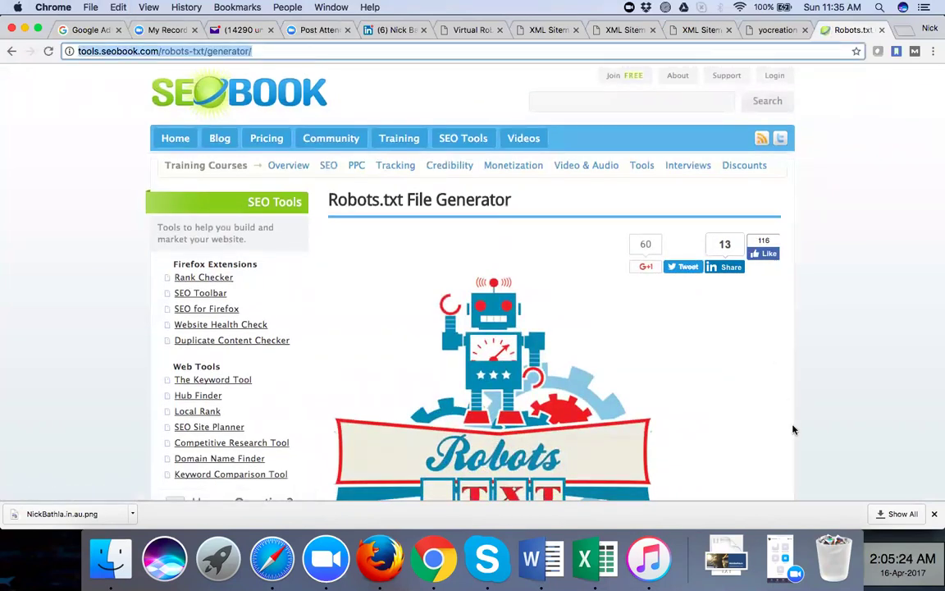
pyautogui.click(542, 568)
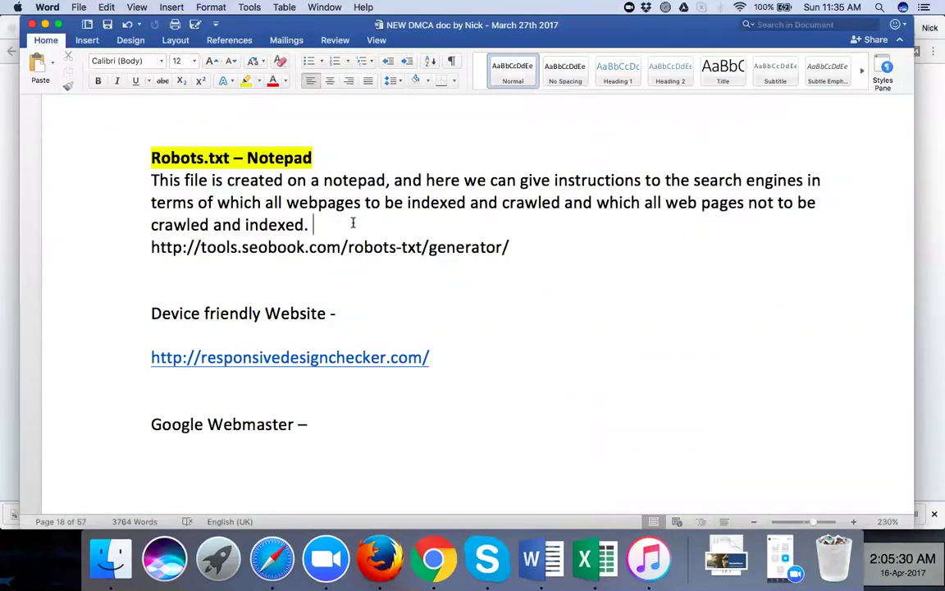
pyautogui.click(353, 222)
pyautogui.press('Return')
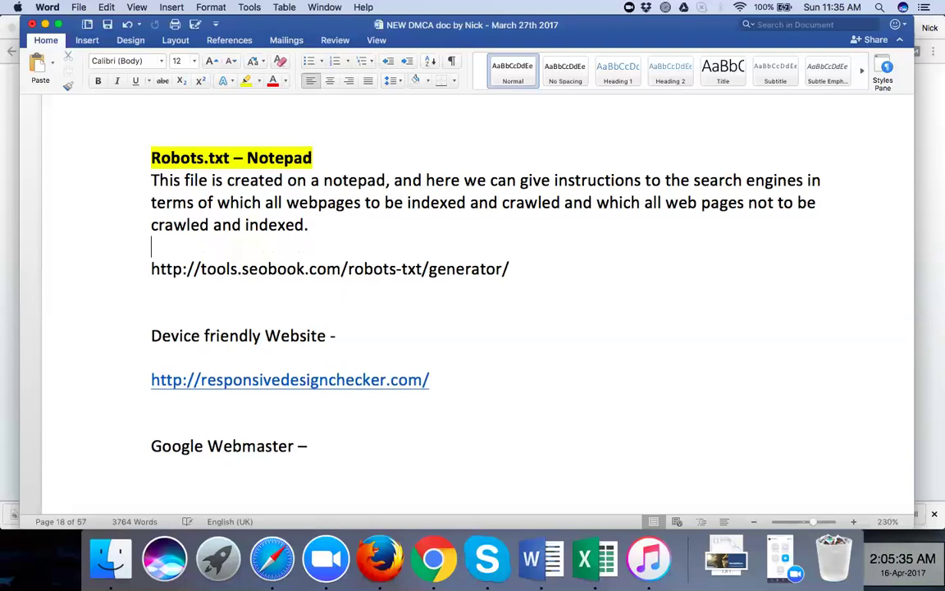
pyautogui.press('Return')
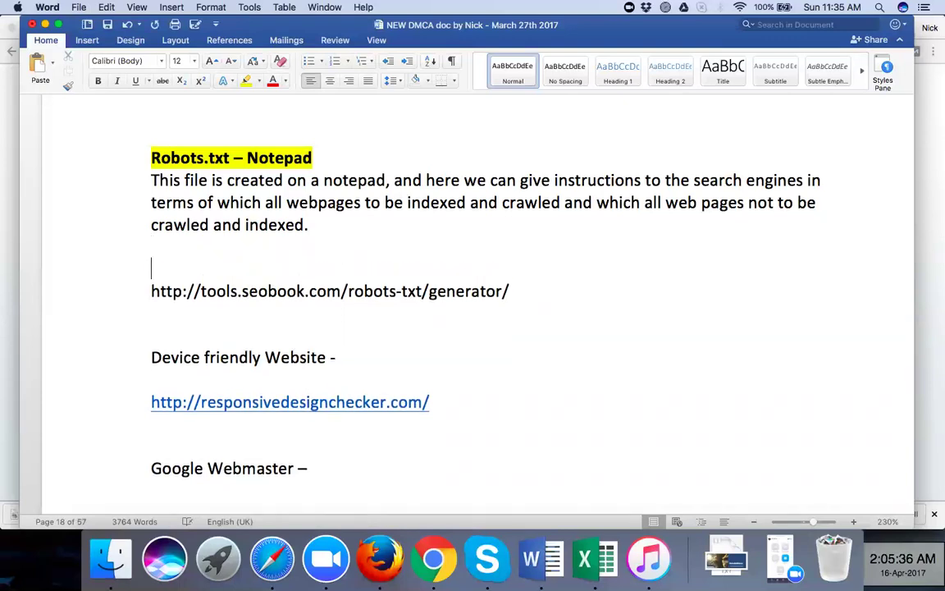
pyautogui.write('ROBOTS.TXT G')
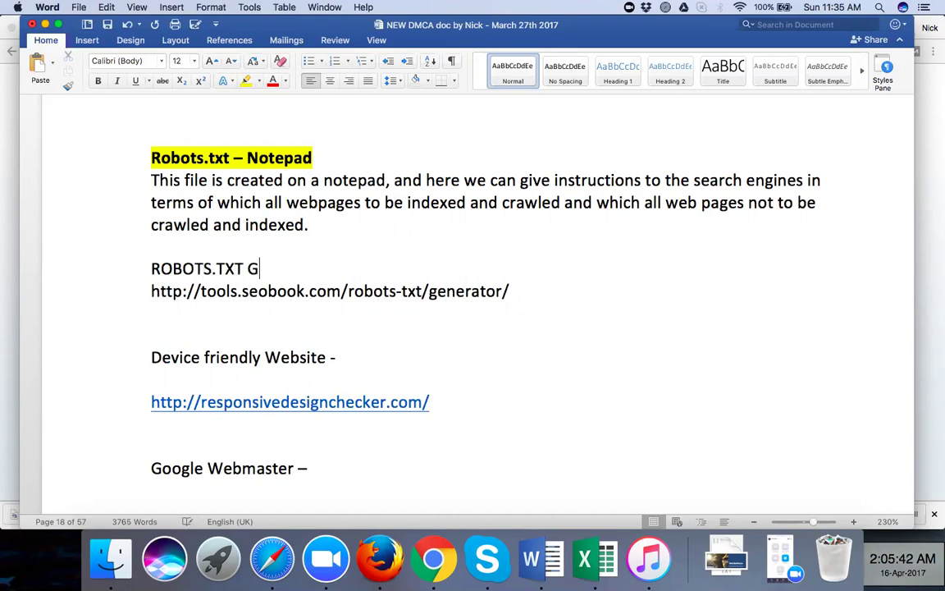
pyautogui.write('enerator T')
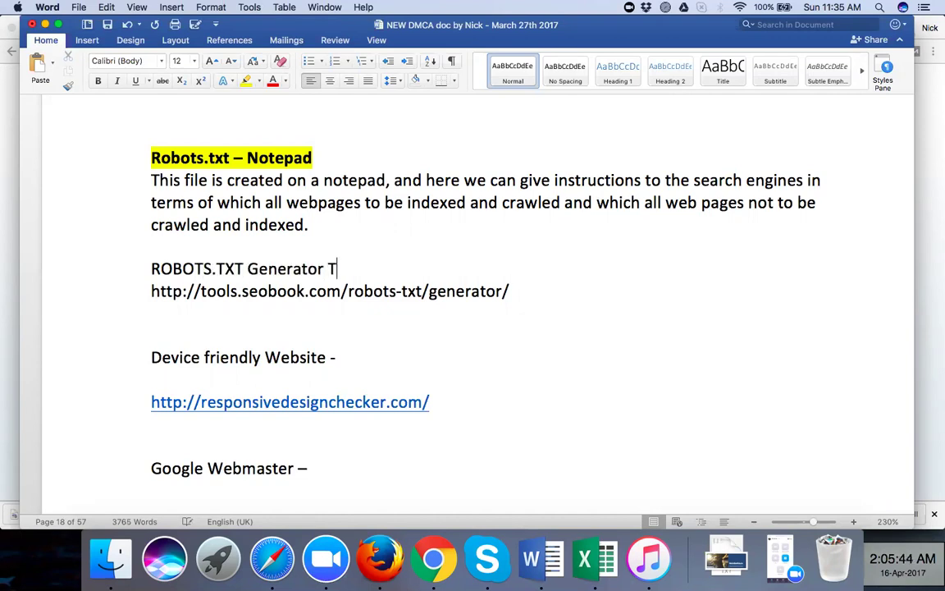
pyautogui.write('OOL -')
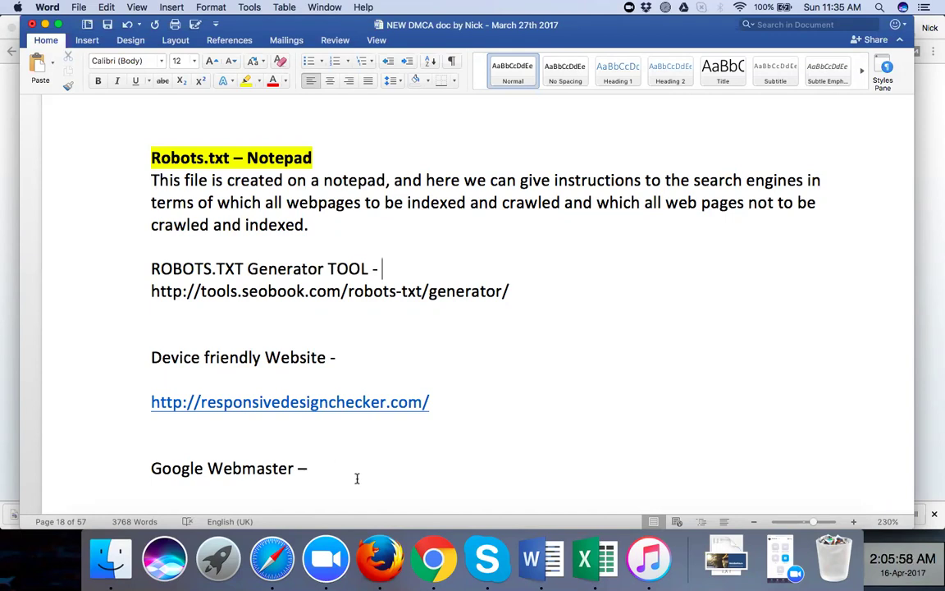
# Switch to Chrome and go to the optional sitemap URL field of the SEOBook Robots.txt File Generator.
pyautogui.click(424, 556)
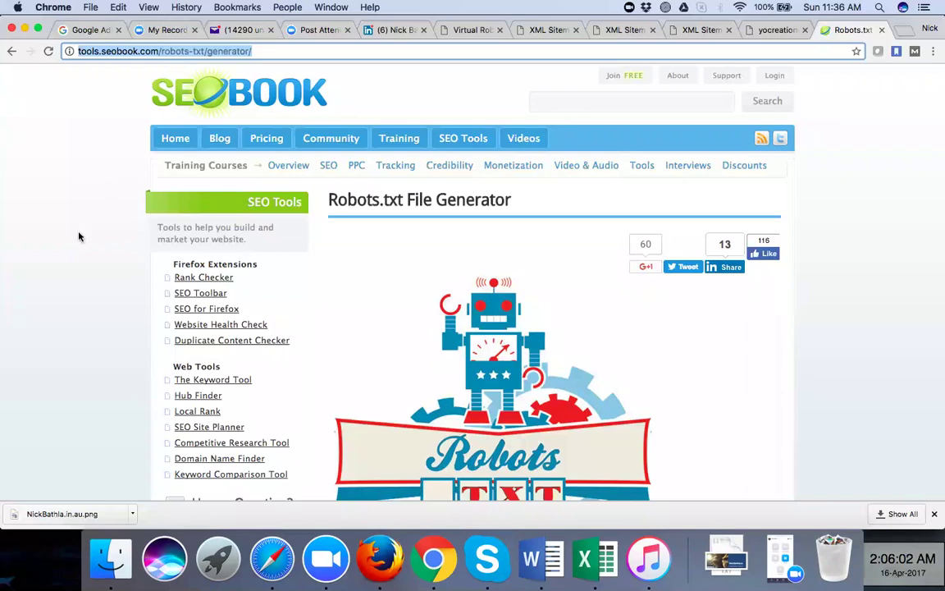
pyautogui.click(79, 237)
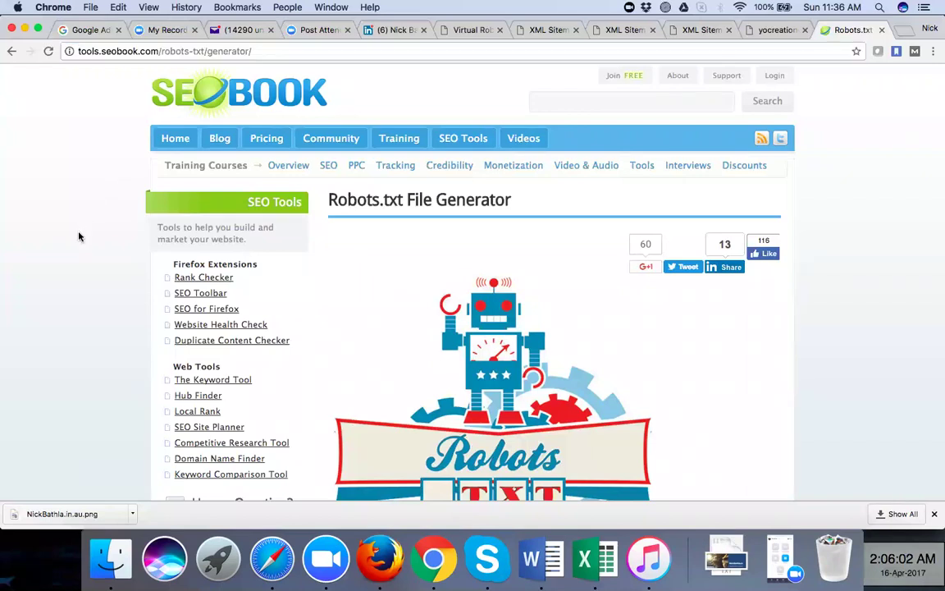
pyautogui.scroll(-2, 79, 236)
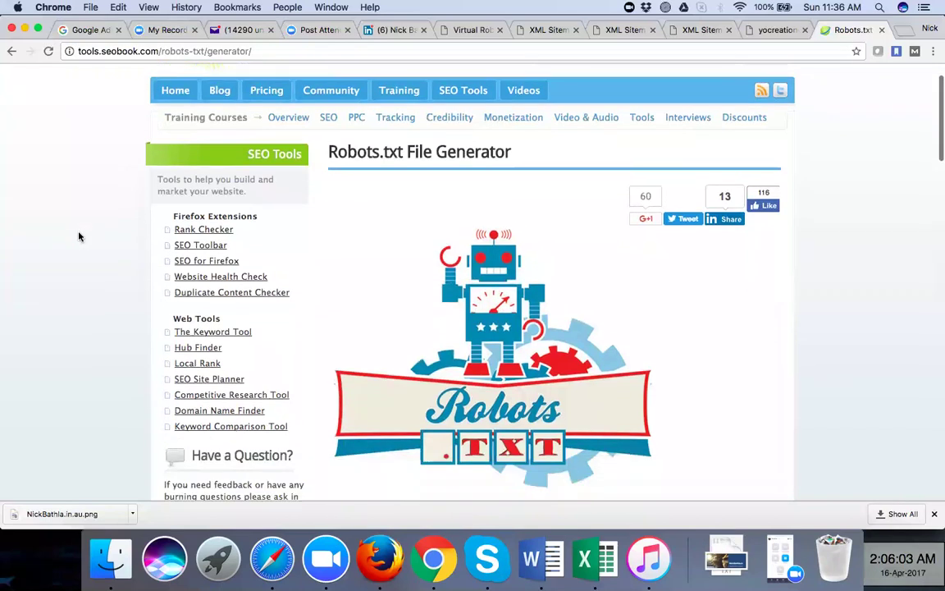
pyautogui.scroll(-1, 79, 236)
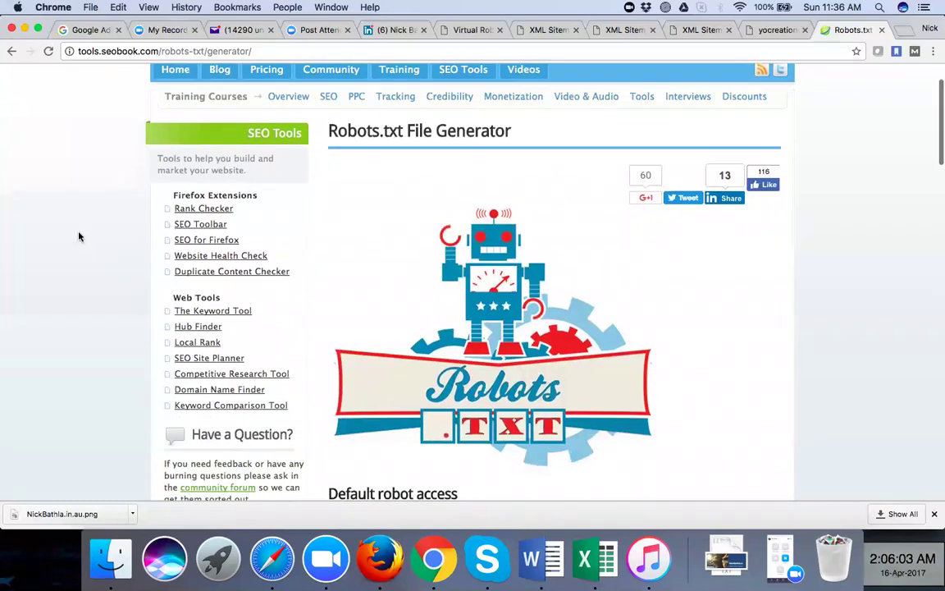
pyautogui.scroll(-2, 79, 236)
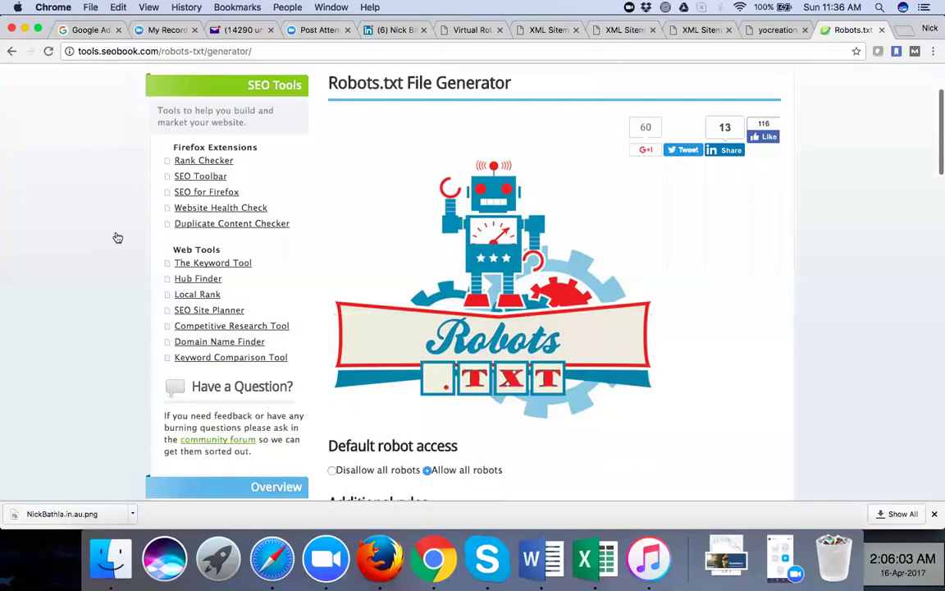
pyautogui.scroll(-10, 398, 321)
pyautogui.click(399, 328)
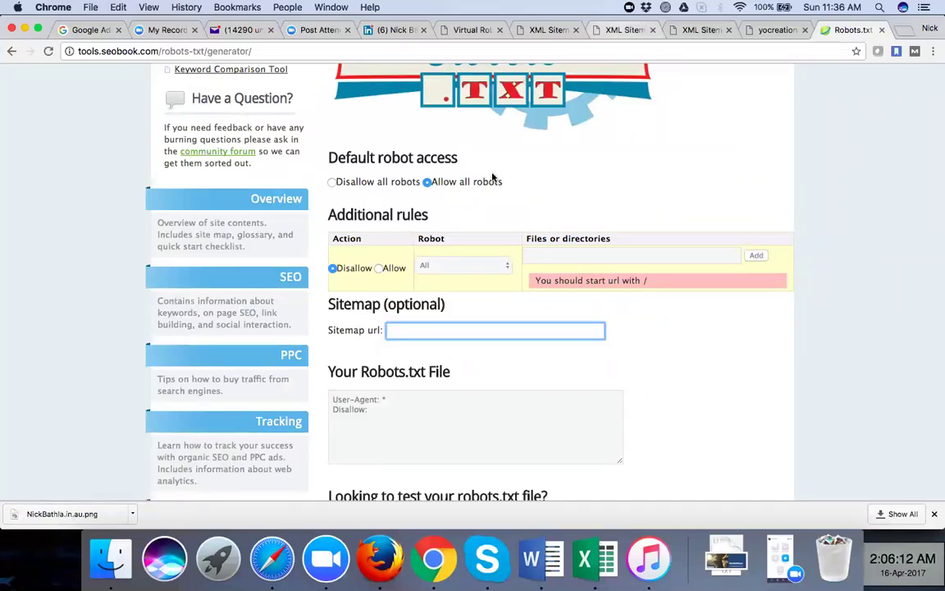
# Copy the address of the yocreations.ca/sitemap_index.xml page and enter it as the sitemap URL in the SEOBook generator.
pyautogui.hotkey('ctrl', 'shift', 'Tab')
pyautogui.hotkey('ctrl', 'shift', 'Tab')
pyautogui.hotkey('ctrl', 'shift', 'Tab')
pyautogui.click(11, 50)
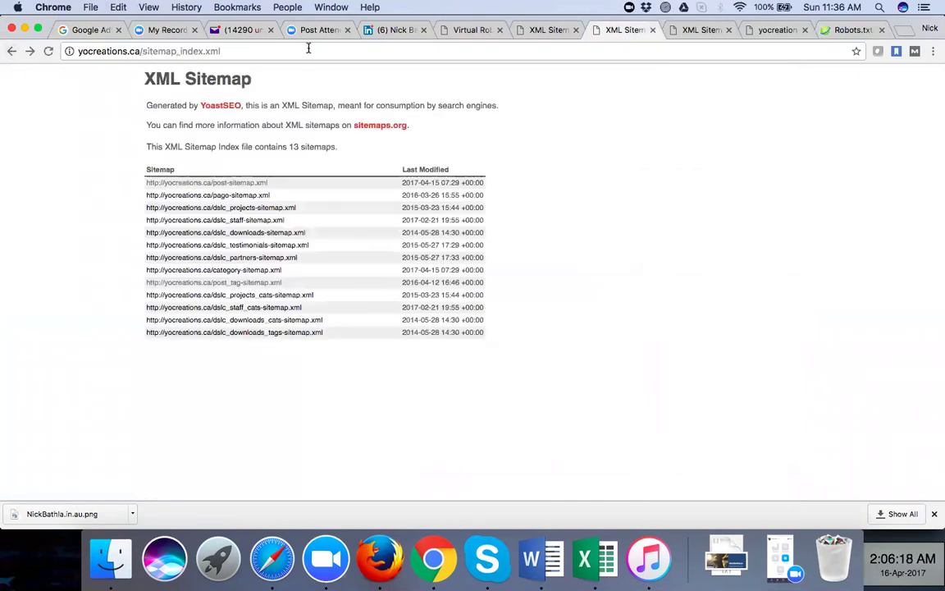
pyautogui.click(309, 50)
pyautogui.press('super+c')
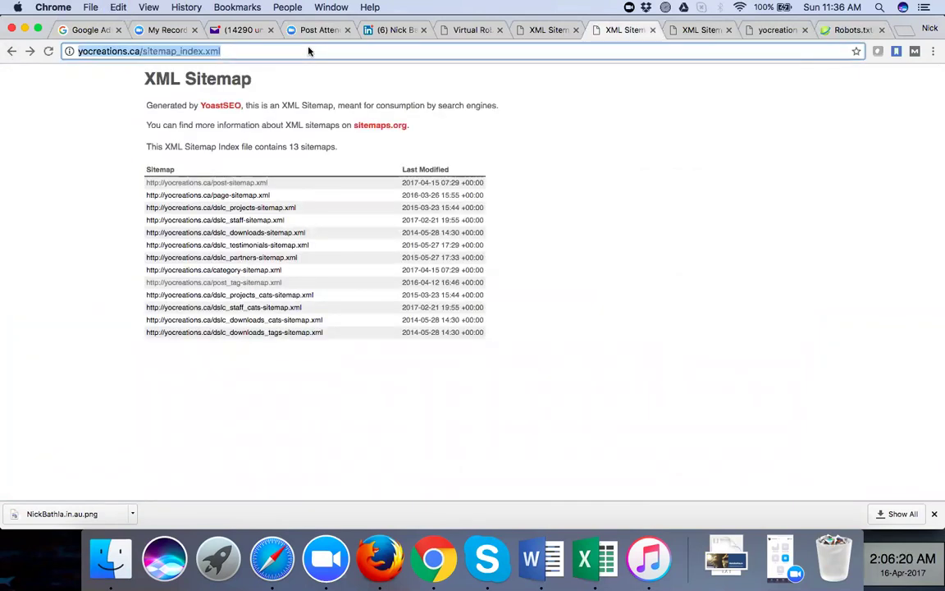
pyautogui.click(840, 31)
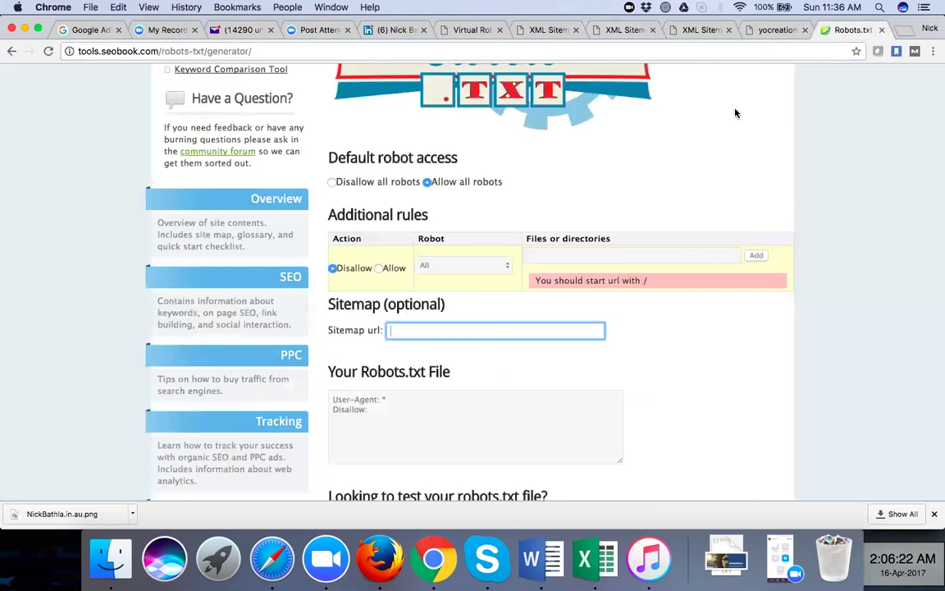
pyautogui.press('super+v')
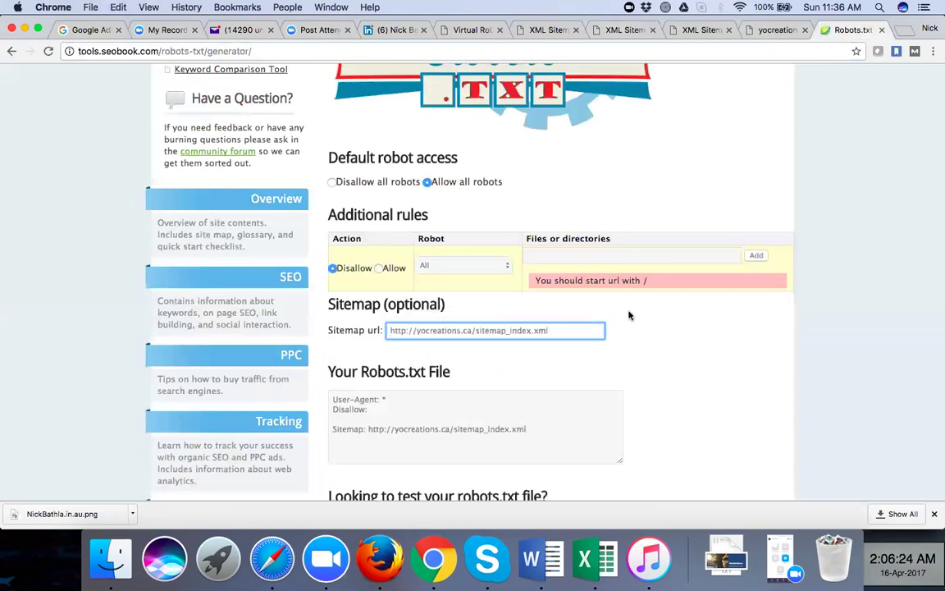
pyautogui.click(673, 351)
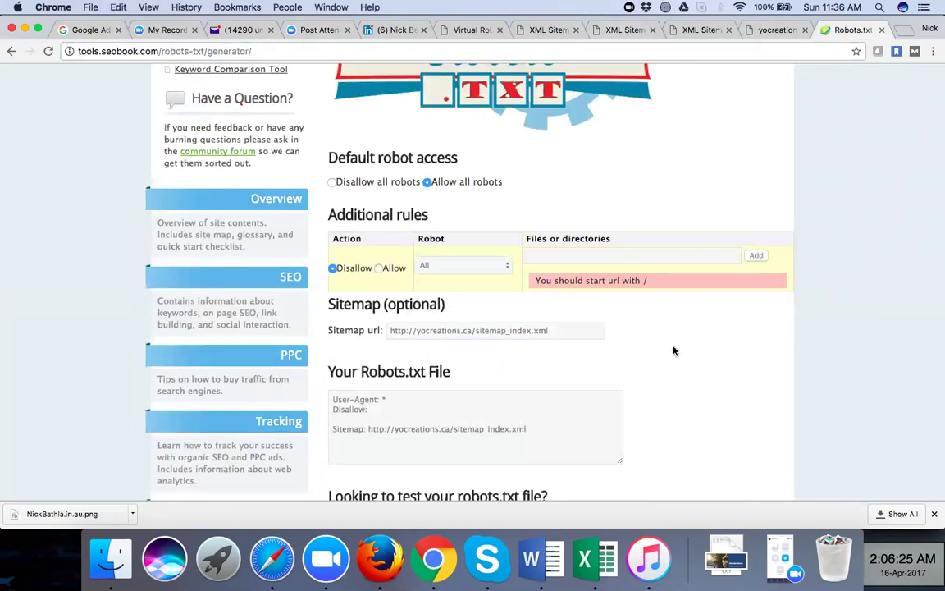
# Review the available robots and fill in an additional rule that disallows all robots from /projects.
pyautogui.click(509, 268)
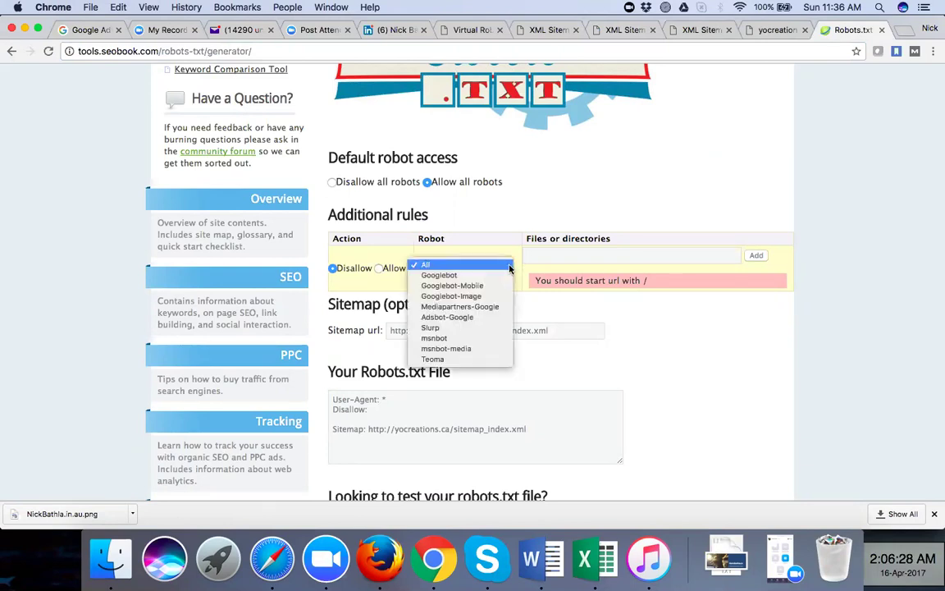
pyautogui.click(515, 211)
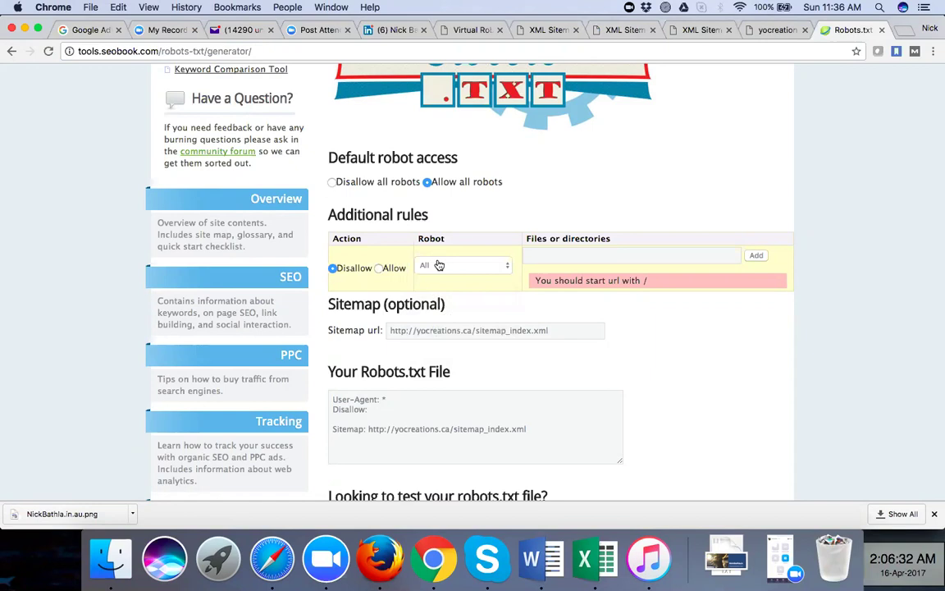
pyautogui.click(564, 257)
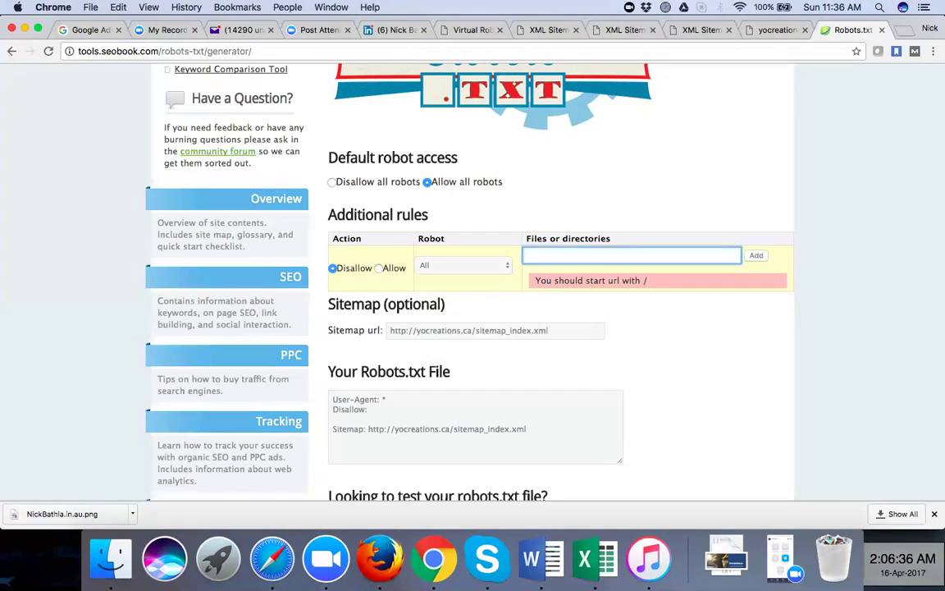
pyautogui.write('/')
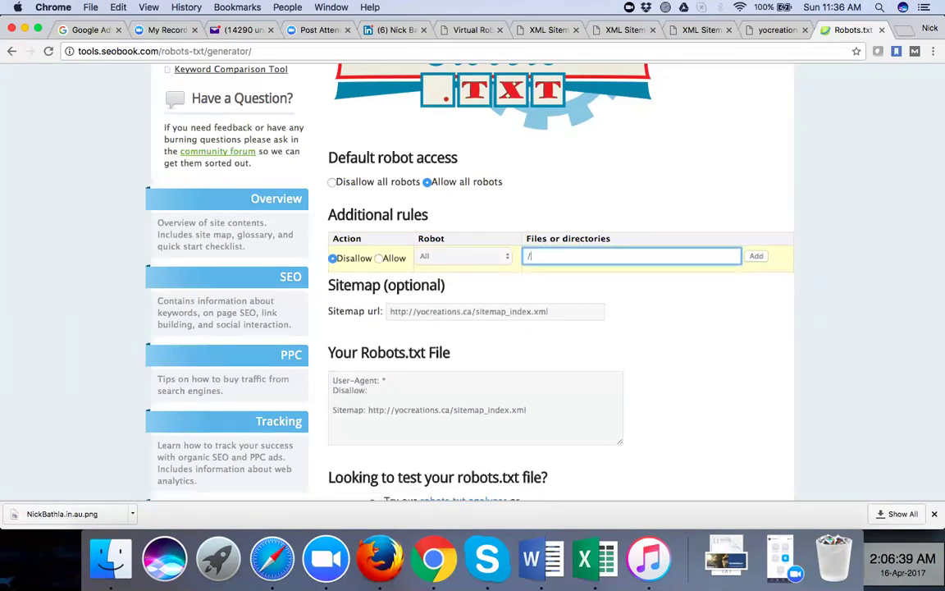
pyautogui.write('projects')
pyautogui.click(436, 258)
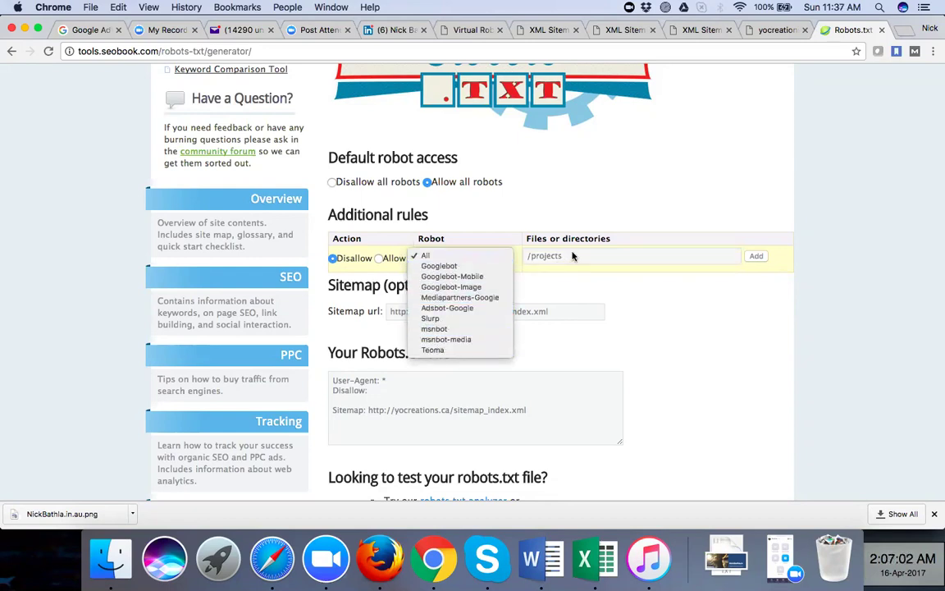
pyautogui.click(482, 256)
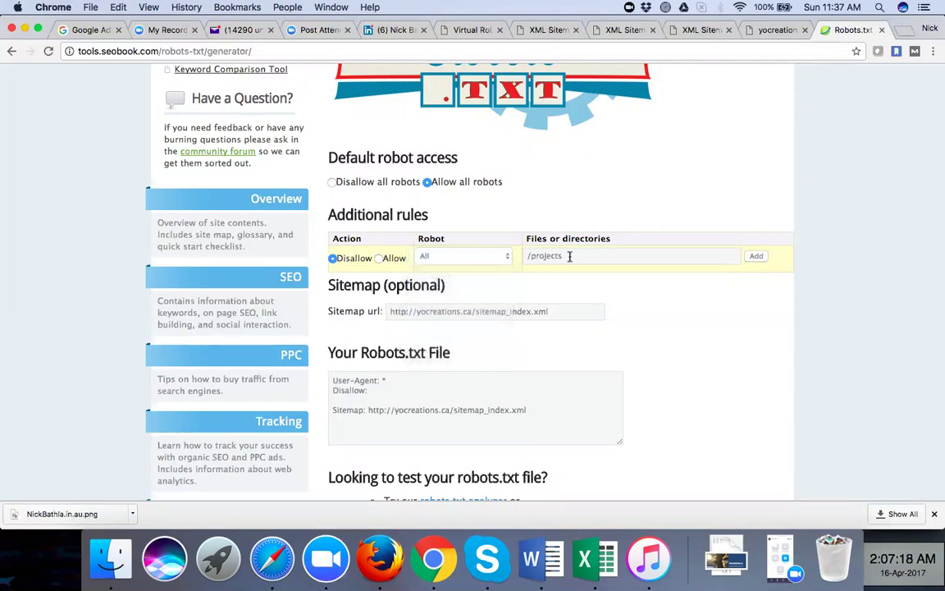
pyautogui.click(575, 256)
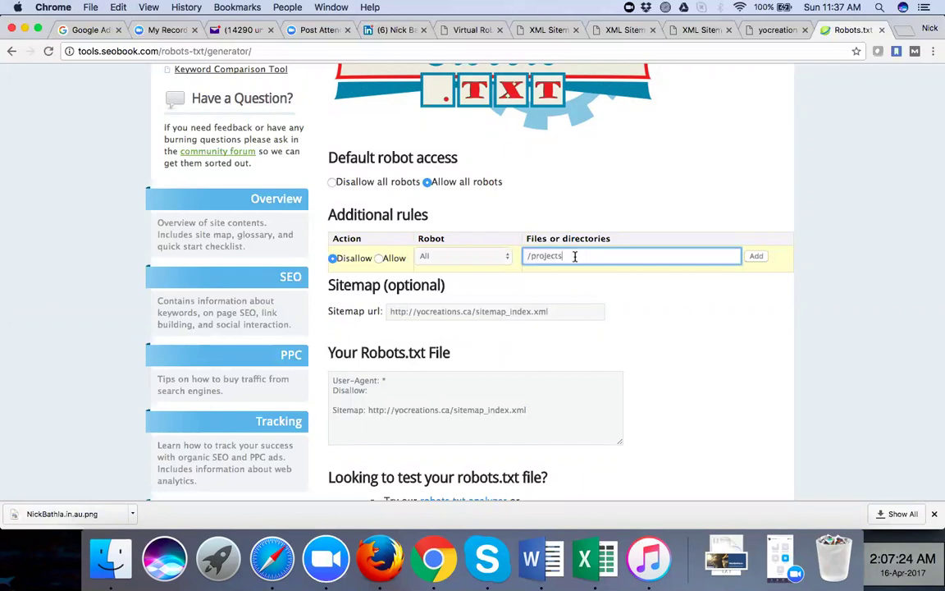
# Change the additional rule's action to Allow and clear its directory path.
pyautogui.click(378, 258)
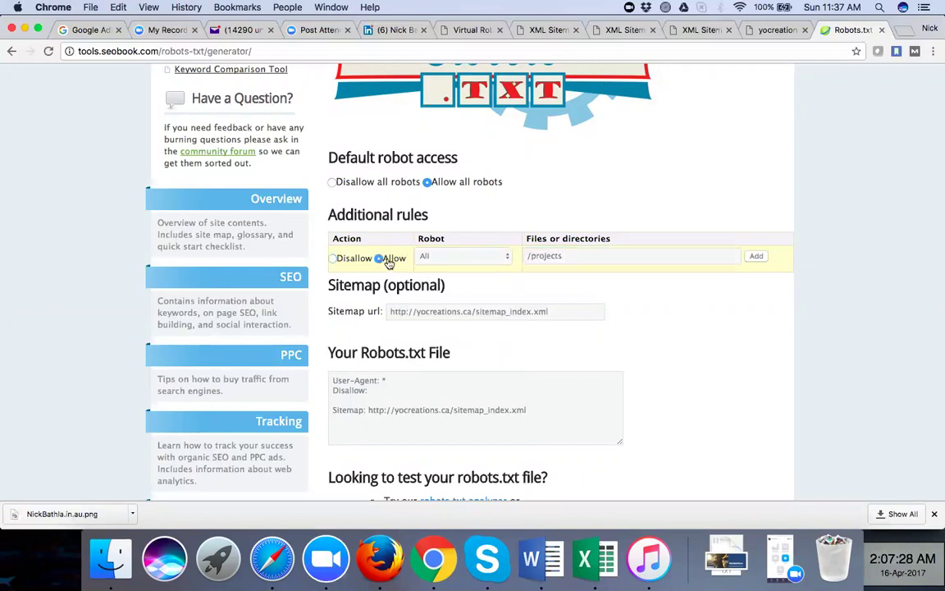
pyautogui.moveTo(566, 256); pyautogui.dragTo(509, 258)
pyautogui.press('BackSpace')
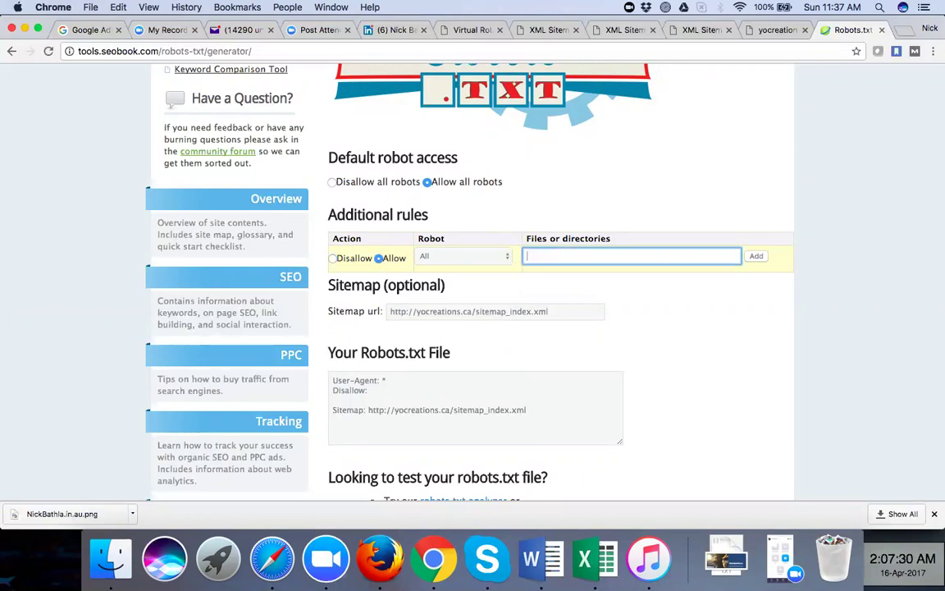
# Highlight the generated robots.txt text, and highlight the user agent directives in the Virtual Robots.txt plugin settings for comparison.
pyautogui.click(529, 432)
pyautogui.moveTo(529, 432); pyautogui.dragTo(327, 401)
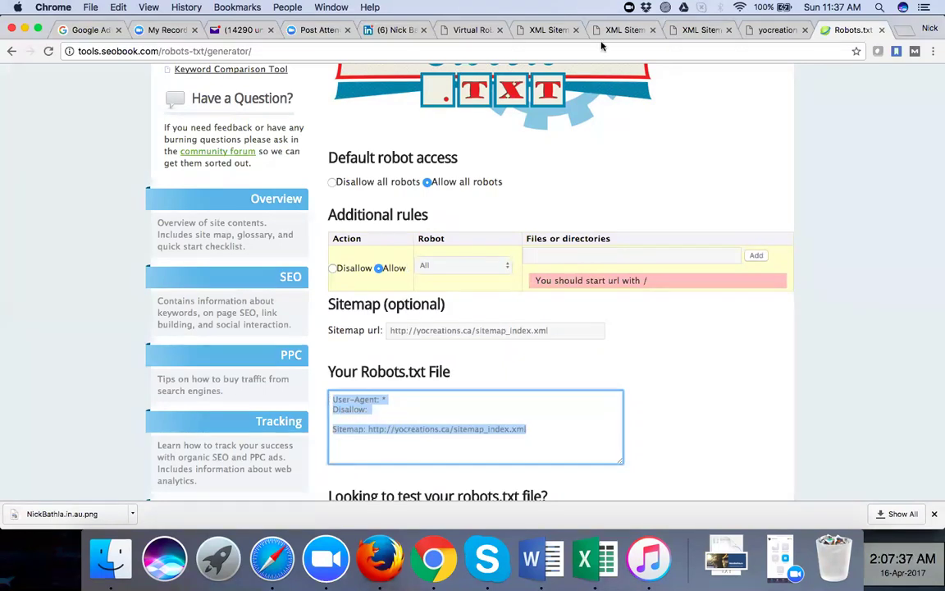
pyautogui.click(472, 31)
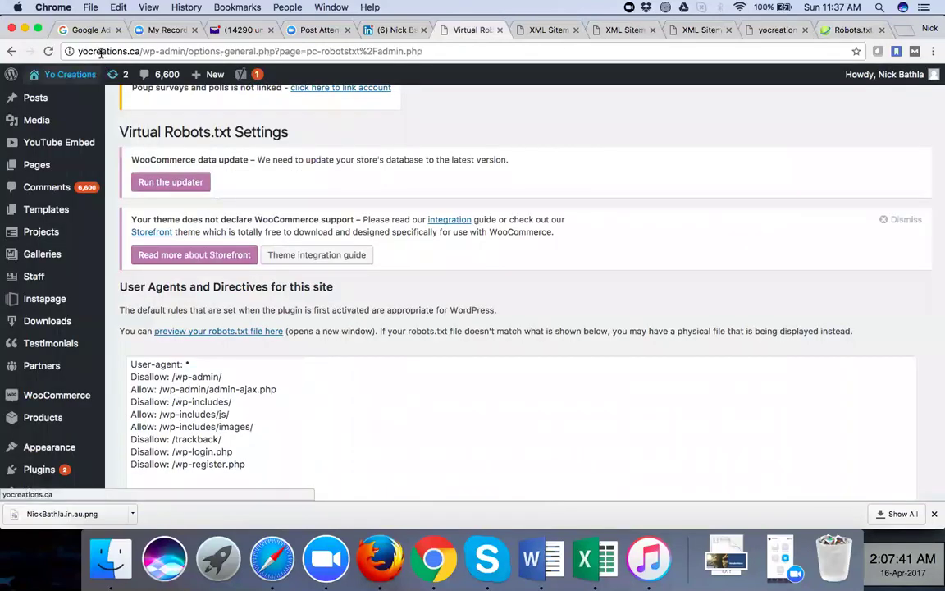
pyautogui.moveTo(211, 74)
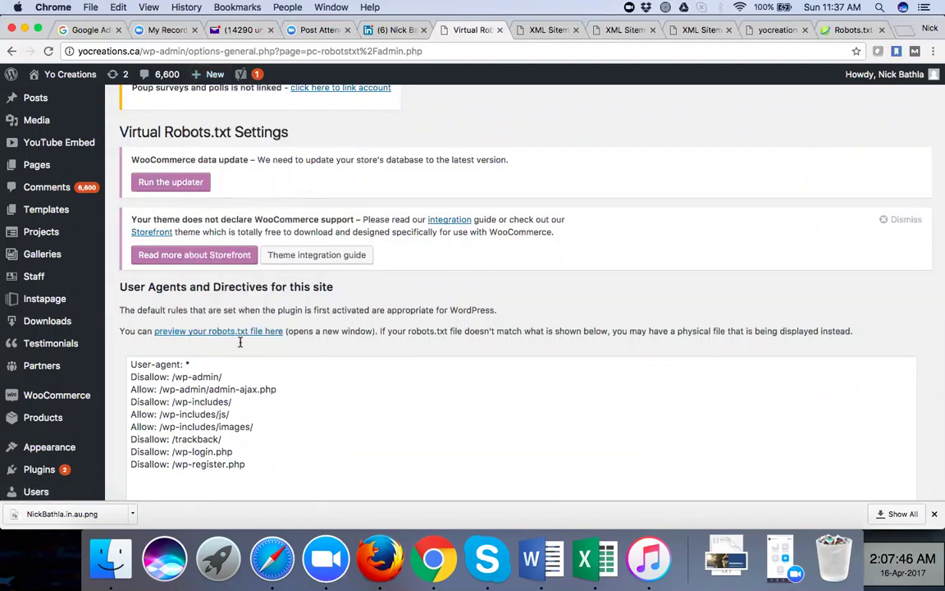
pyautogui.scroll(-2, 240, 343)
pyautogui.scroll(-2, 241, 343)
pyautogui.moveTo(270, 355); pyautogui.dragTo(120, 244)
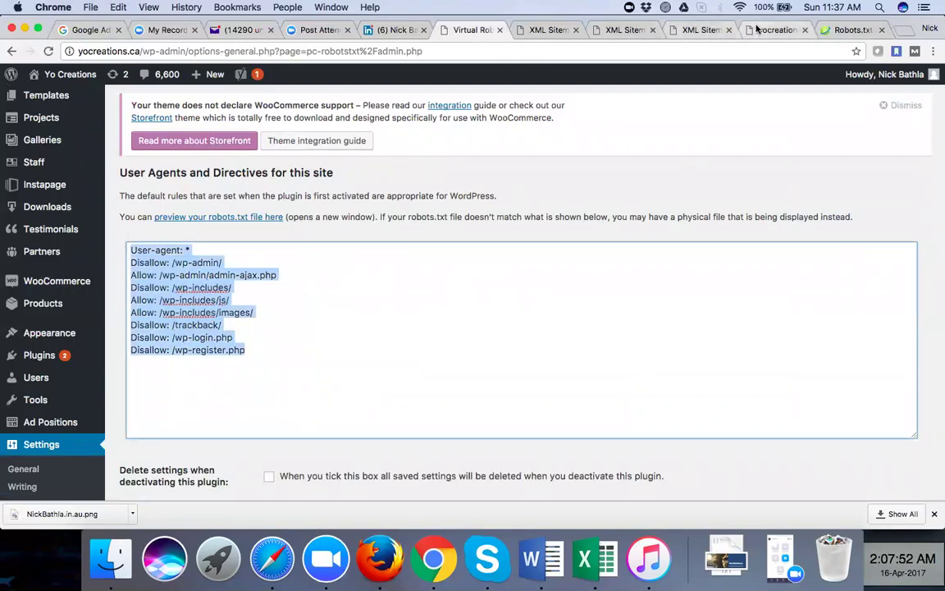
# Return to the generator's directory field, and load the yocreations.ca home page in place of the site's robots.txt page.
pyautogui.click(835, 30)
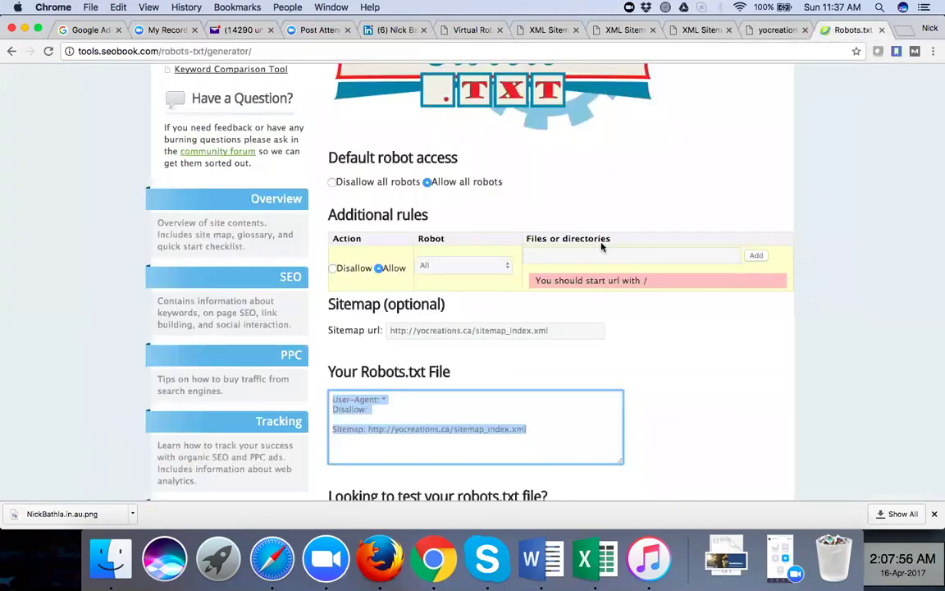
pyautogui.click(559, 256)
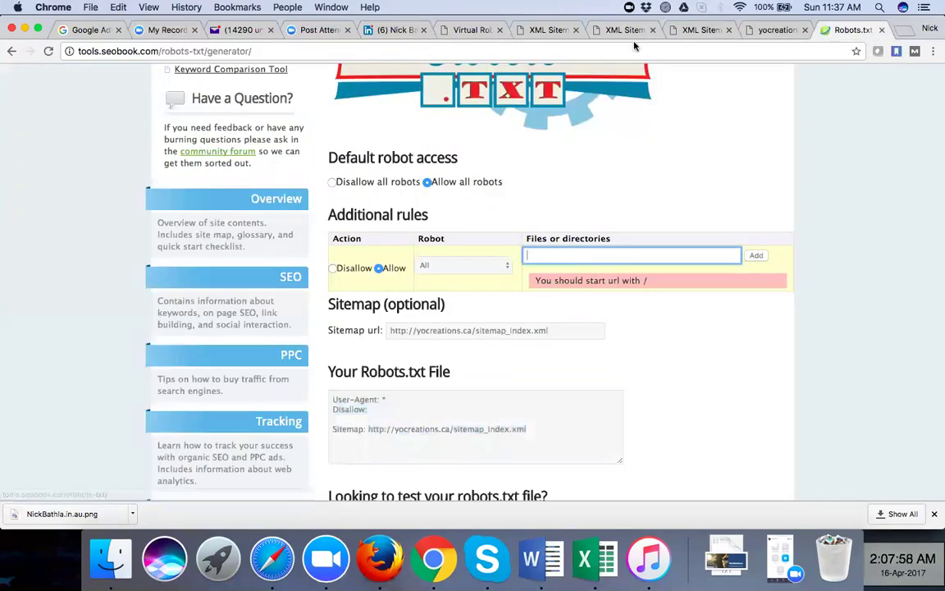
pyautogui.click(759, 31)
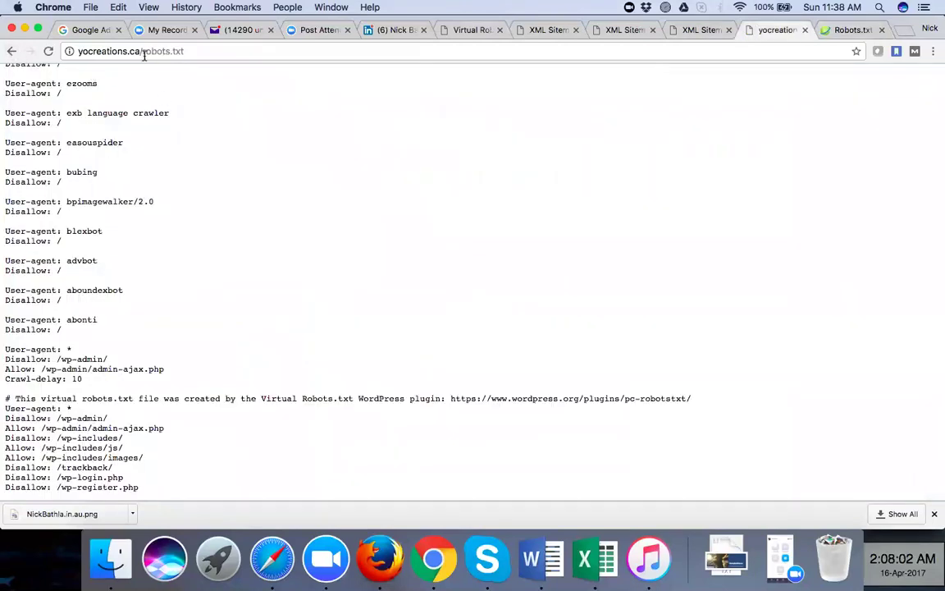
pyautogui.moveTo(144, 53); pyautogui.dragTo(190, 55)
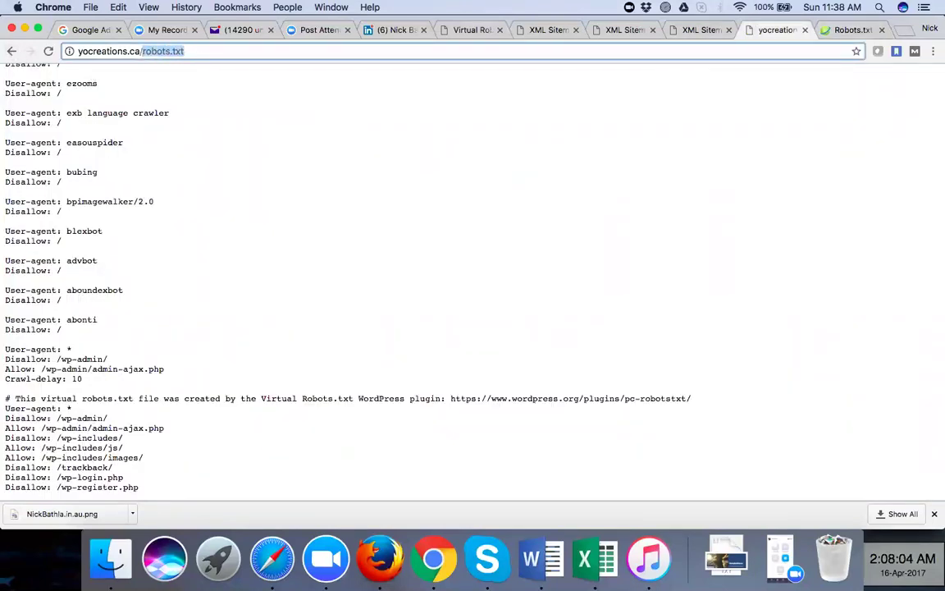
pyautogui.press('BackSpace')
pyautogui.press('Return')
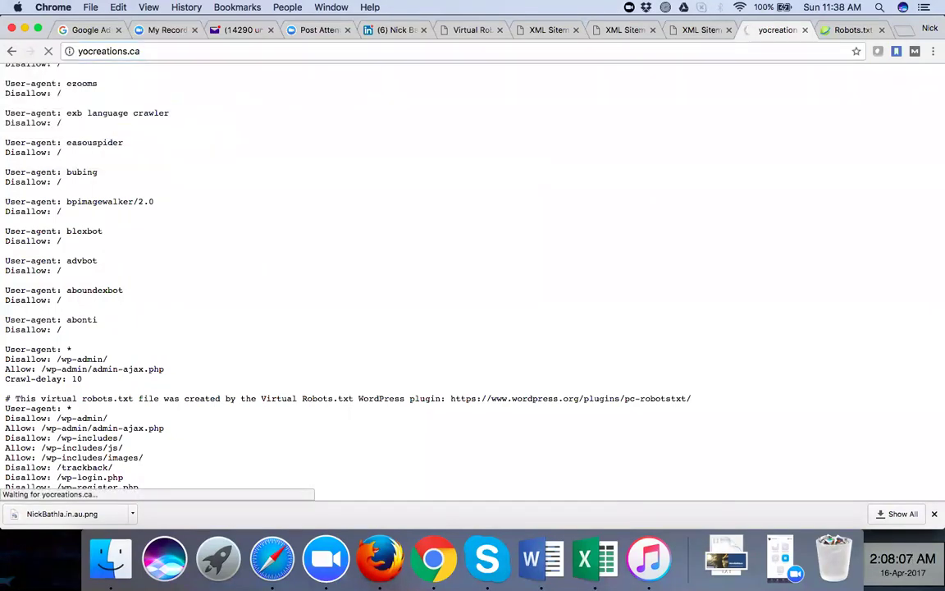
# Fill in the generator's additional rule to disallow all robots from /payment, and look over the rest of the page.
pyautogui.click(842, 31)
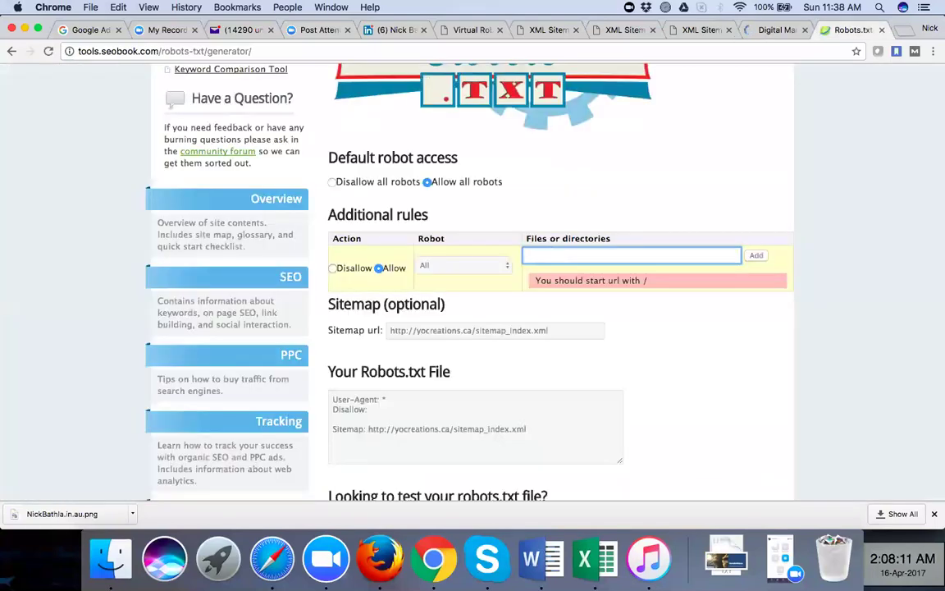
pyautogui.write('/payment')
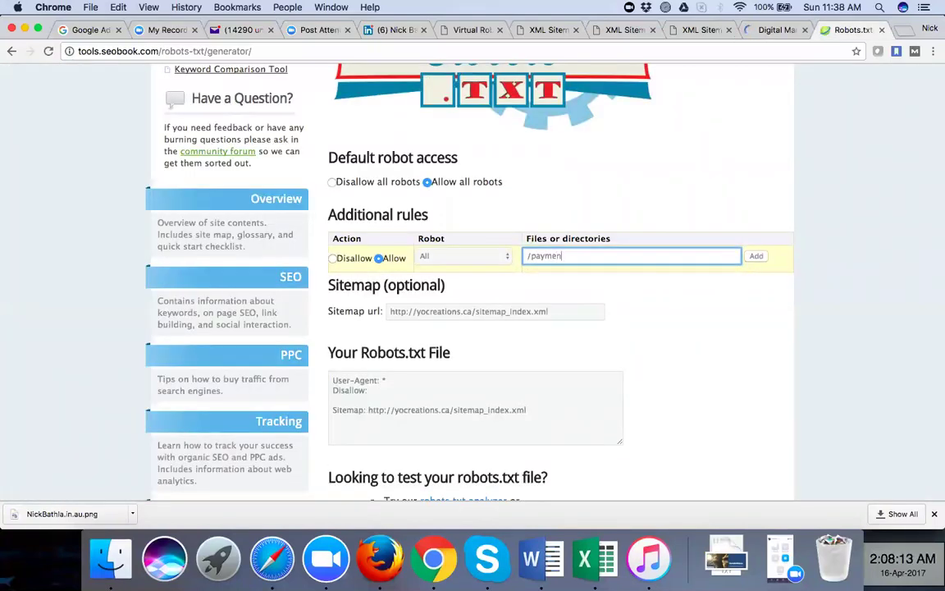
pyautogui.click(570, 290)
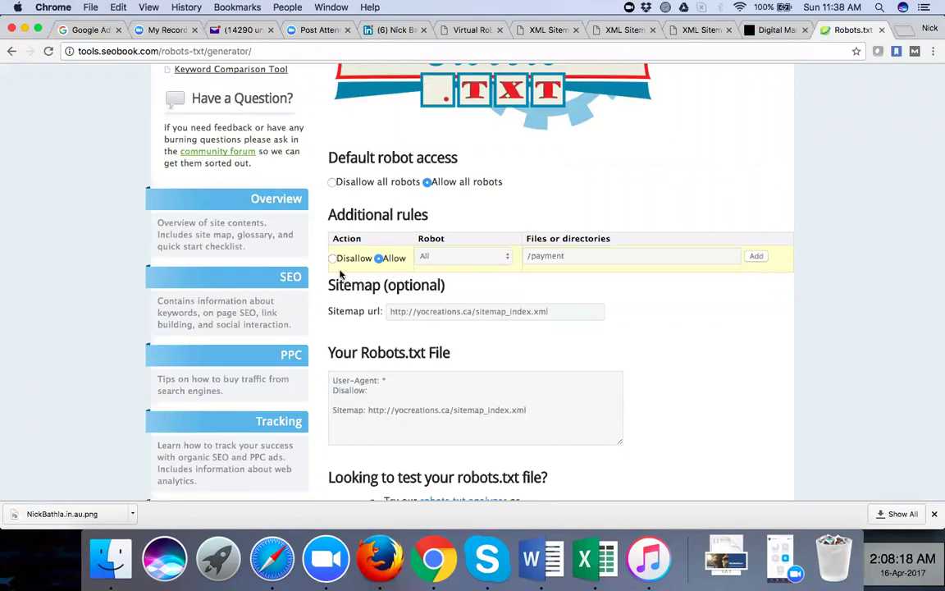
pyautogui.click(424, 257)
pyautogui.scroll(-5, 635, 369)
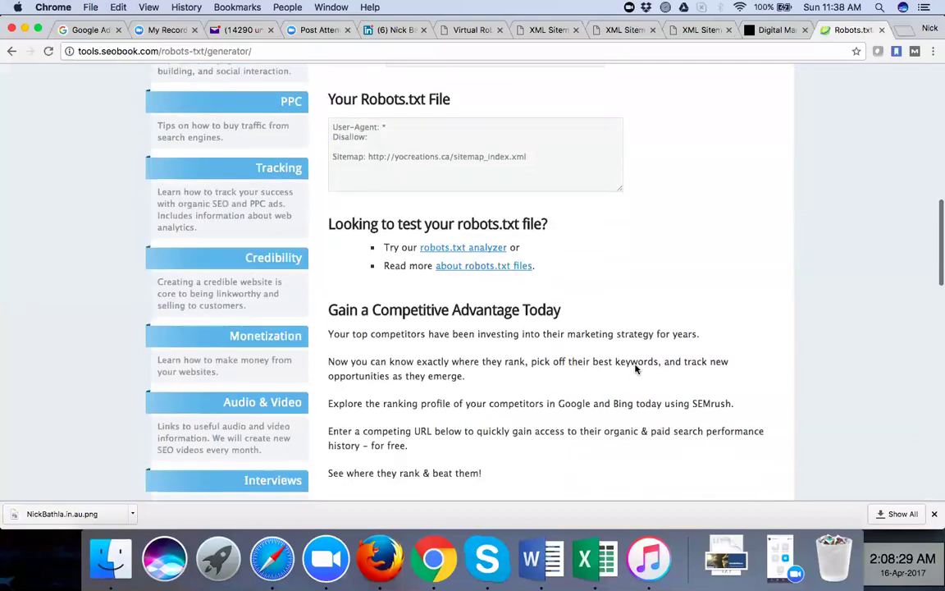
pyautogui.scroll(-4, 635, 369)
pyautogui.scroll(-10, 635, 369)
pyautogui.scroll(15, 635, 370)
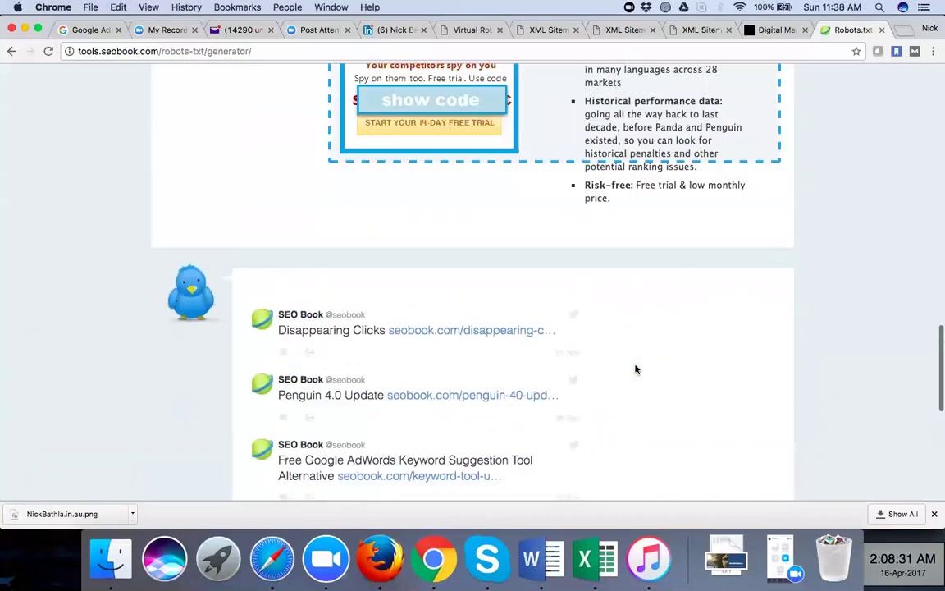
pyautogui.scroll(5, 635, 369)
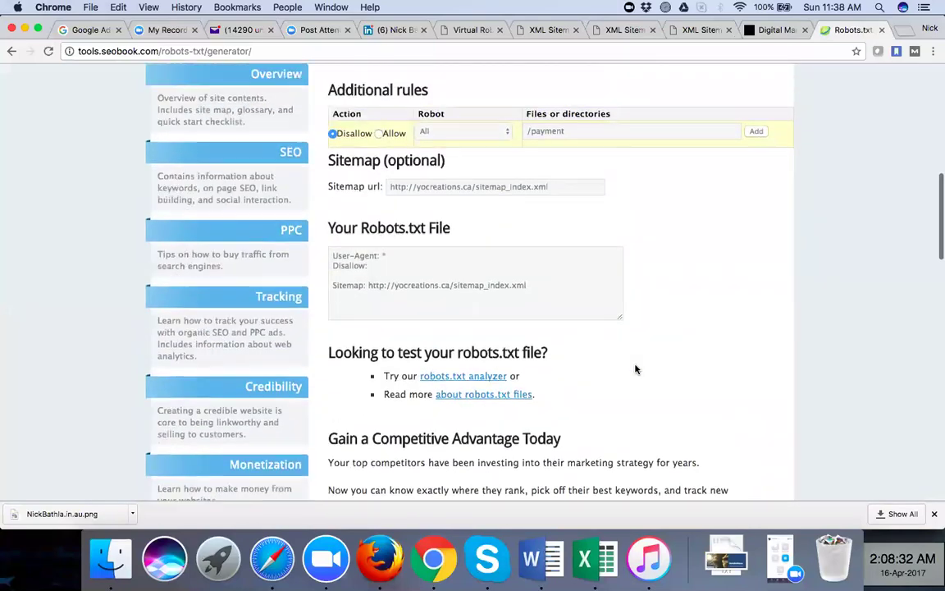
# Add the additional rule that disallows all robots from /payment to the generated robots.txt file.
pyautogui.scroll(1, 635, 369)
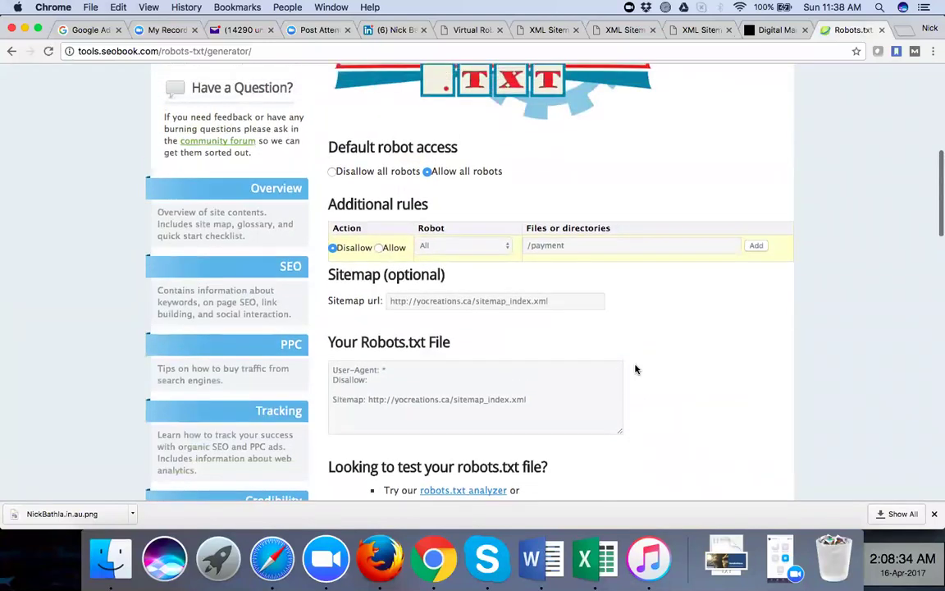
pyautogui.press('Tab')
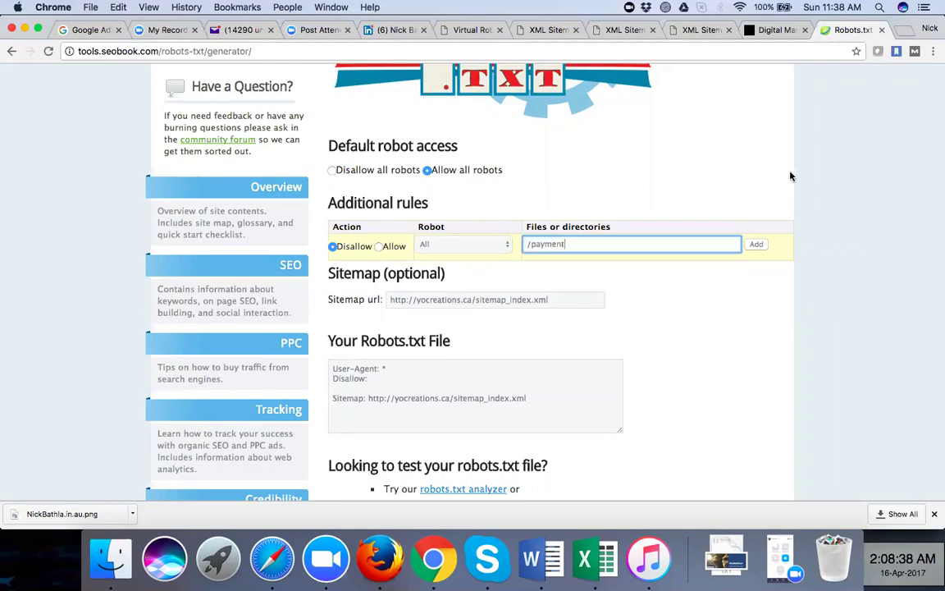
pyautogui.click(754, 245)
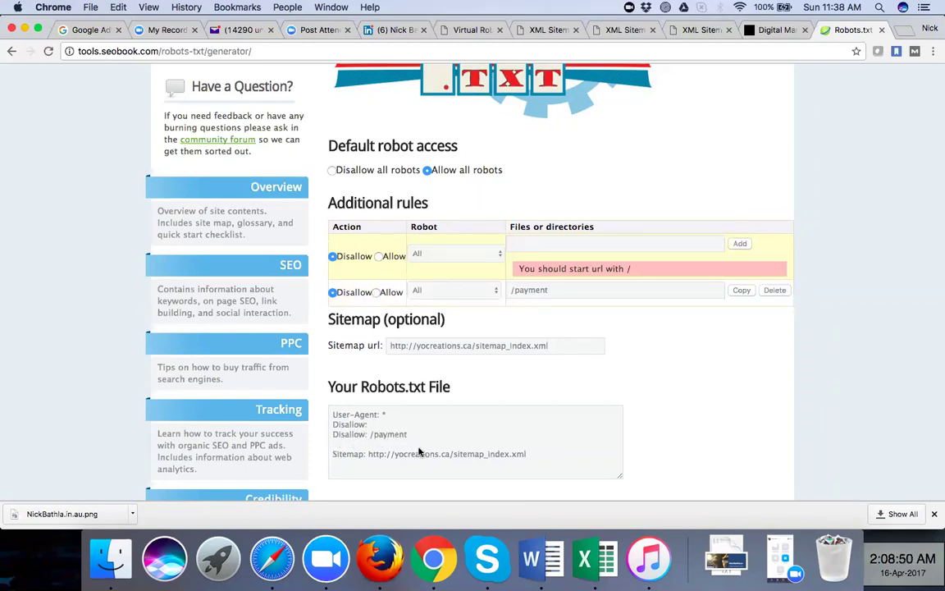
# Add another rule to the generator that disallows all robots from /projects.
pyautogui.click(565, 245)
pyautogui.write('/p')
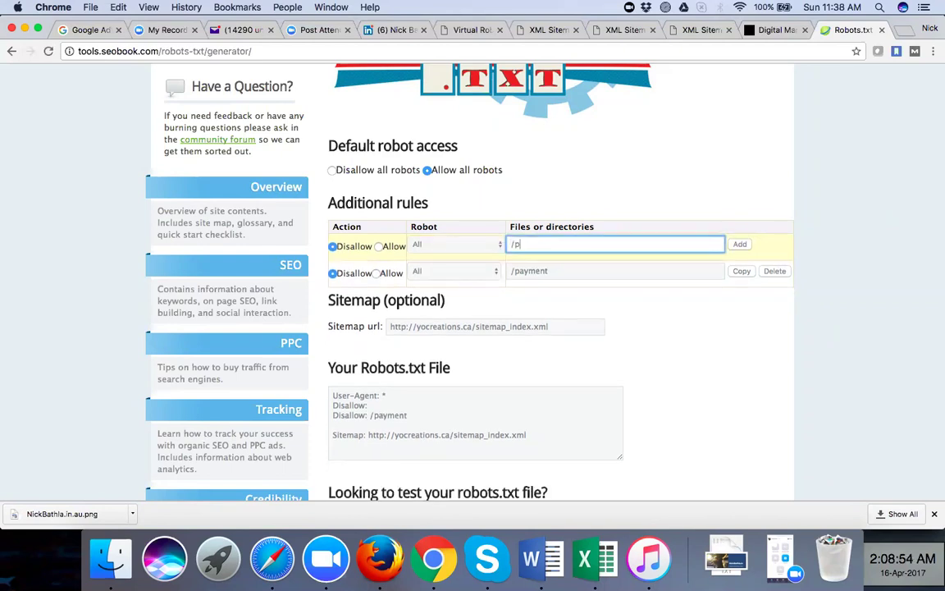
pyautogui.write('rojects')
pyautogui.click(739, 245)
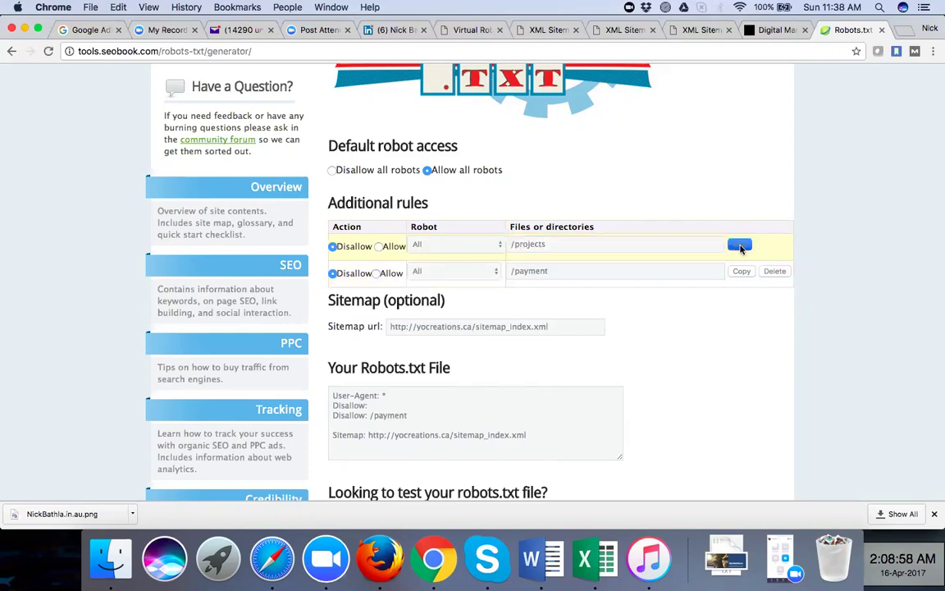
# Highlight the whole generated robots.txt text, and place the cursor after the last directive in the yocreations.ca Virtual Robots.txt settings.
pyautogui.scroll(-3, 510, 414)
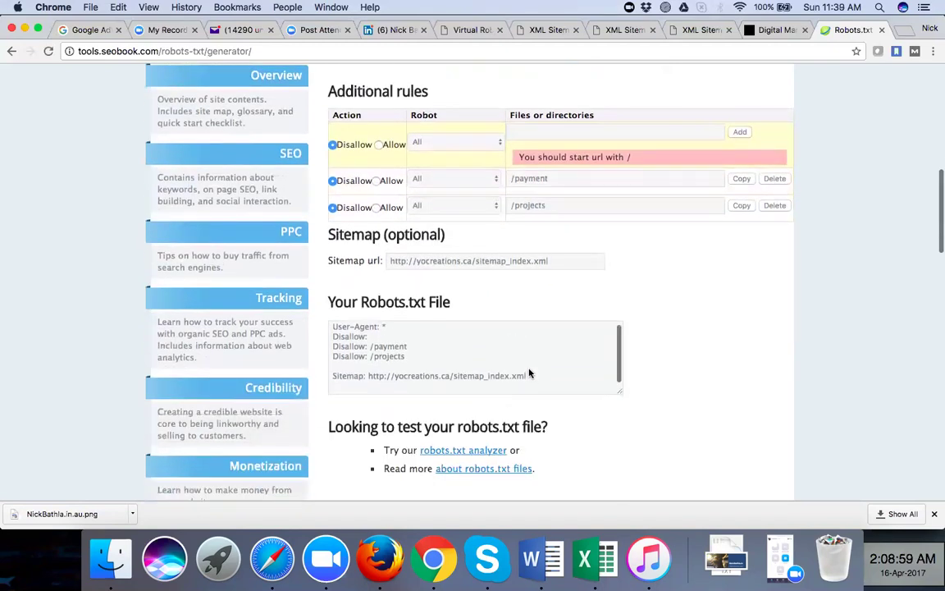
pyautogui.click(533, 375)
pyautogui.moveTo(533, 375); pyautogui.dragTo(328, 331)
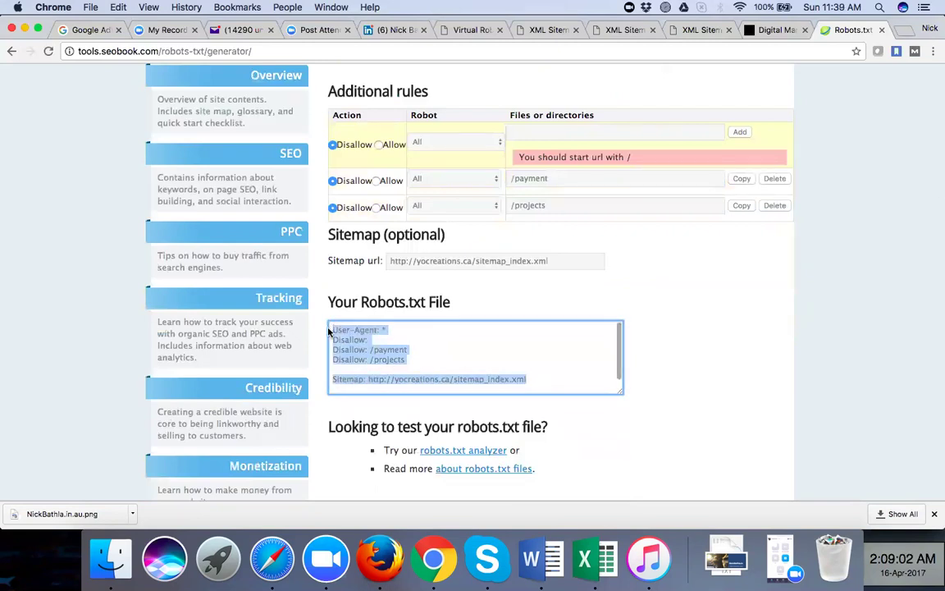
pyautogui.click(554, 33)
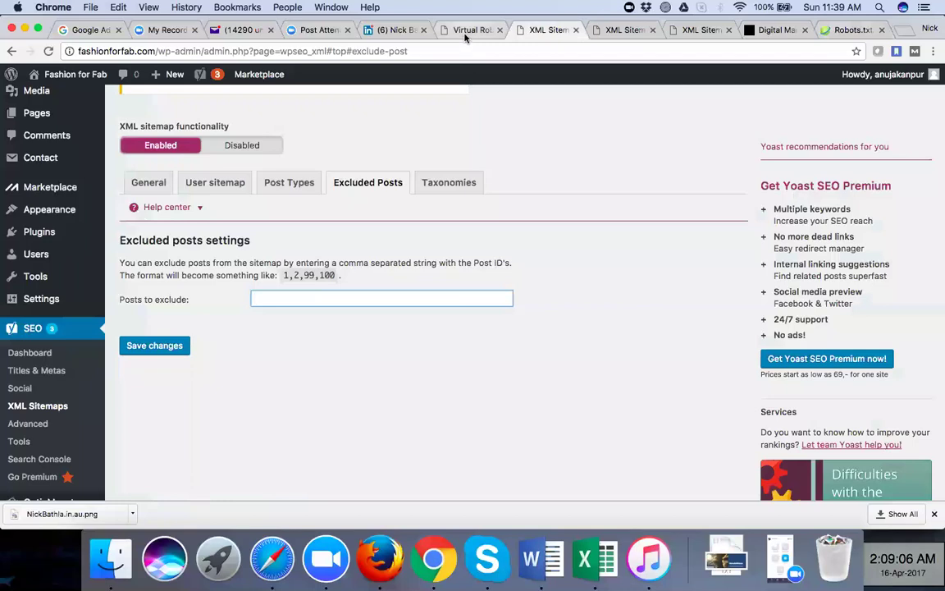
pyautogui.click(465, 32)
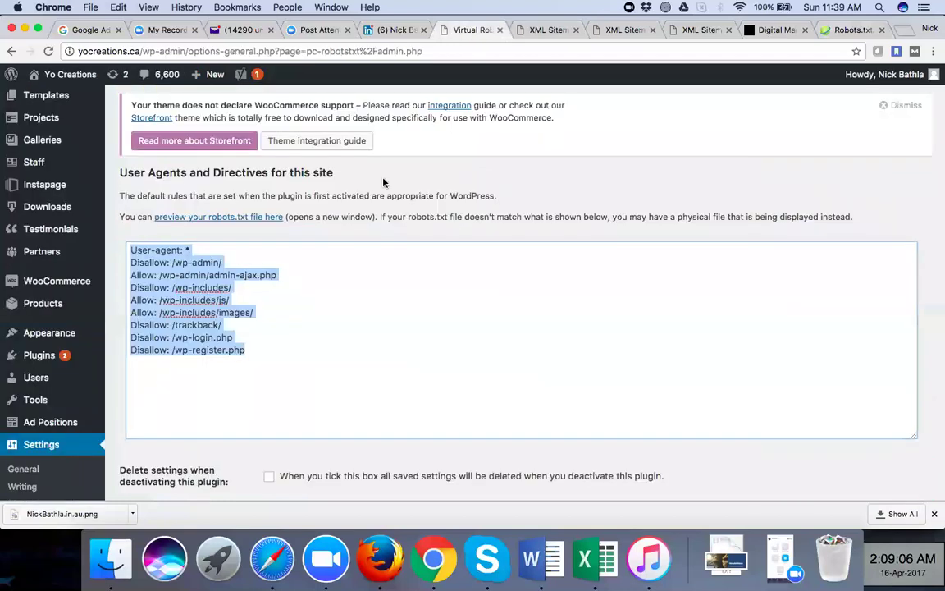
pyautogui.click(303, 354)
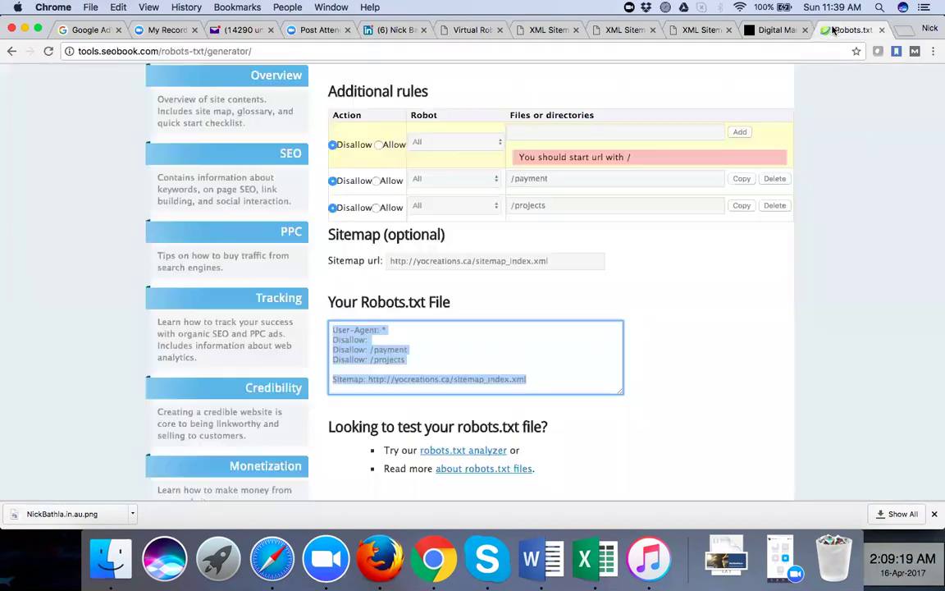
# Return to the SEOBook generator, deselect the generated text, and review the page from its heading through the rules and generated file.
pyautogui.click(849, 29)
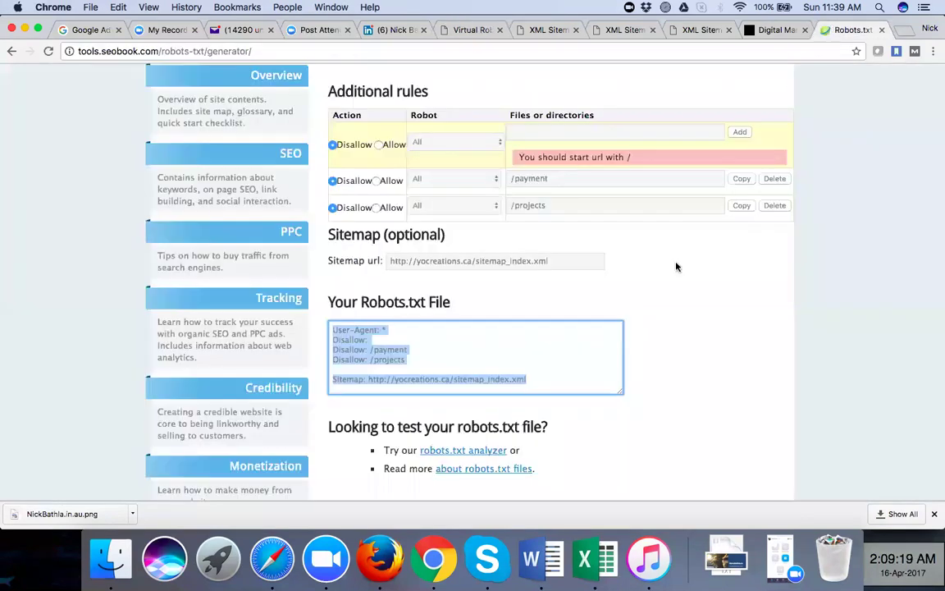
pyautogui.click(688, 310)
pyautogui.scroll(5, 687, 310)
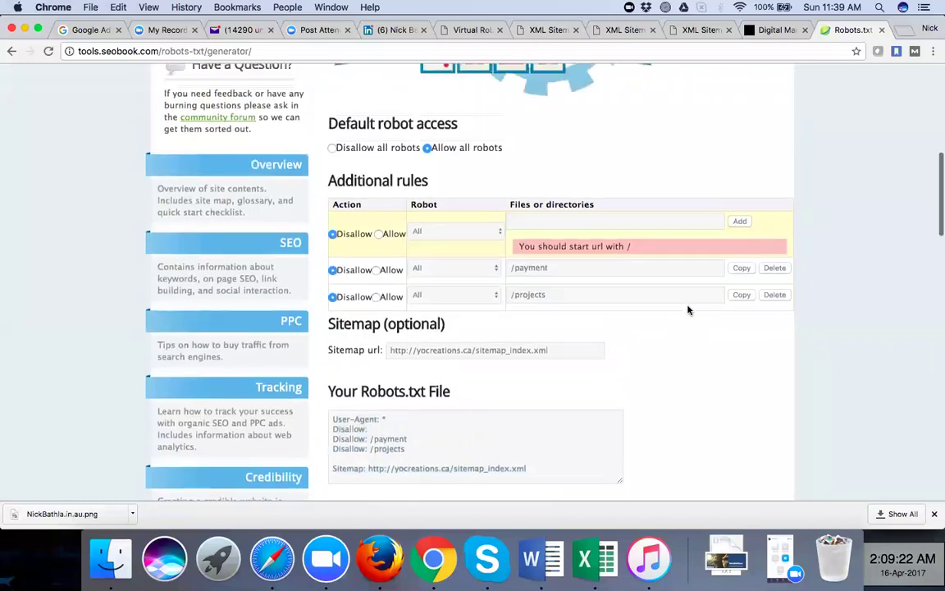
pyautogui.scroll(1, 687, 310)
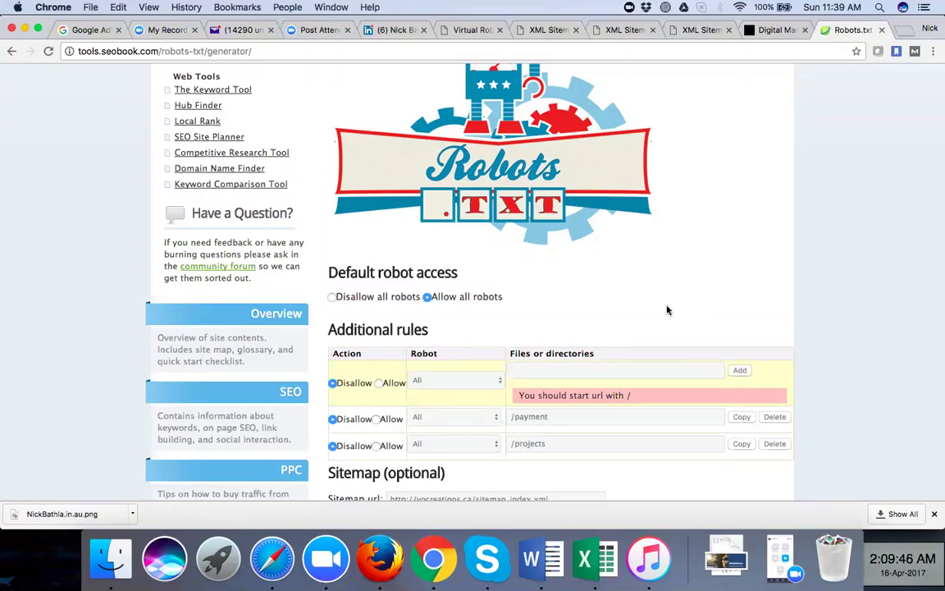
pyautogui.scroll(5, 583, 312)
pyautogui.scroll(3, 557, 291)
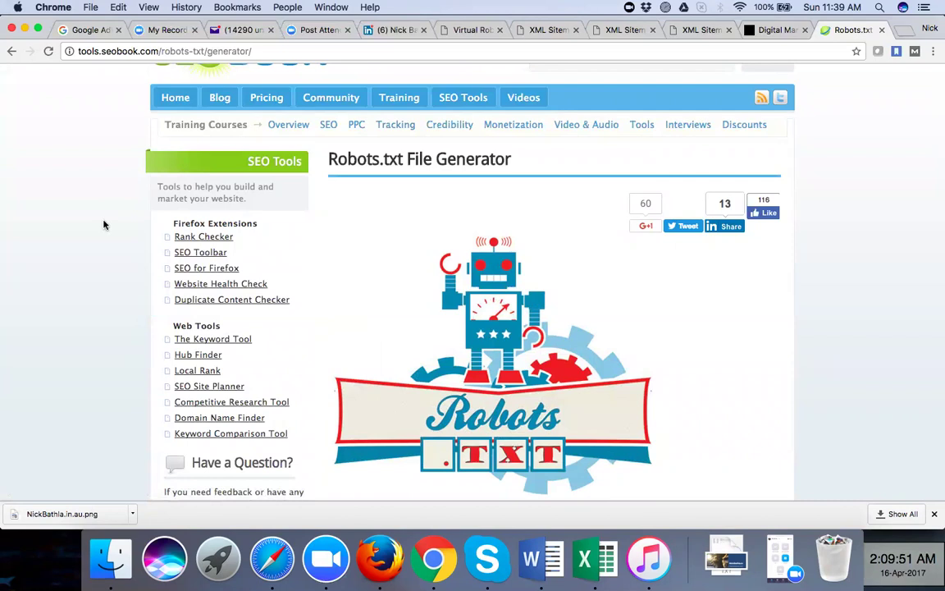
pyautogui.scroll(-3, 104, 224)
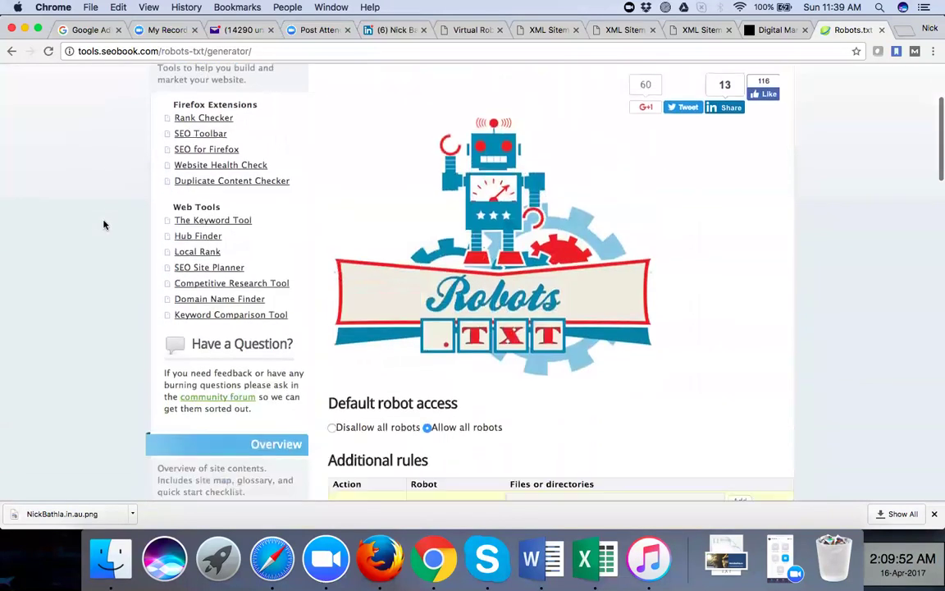
pyautogui.scroll(-4, 104, 224)
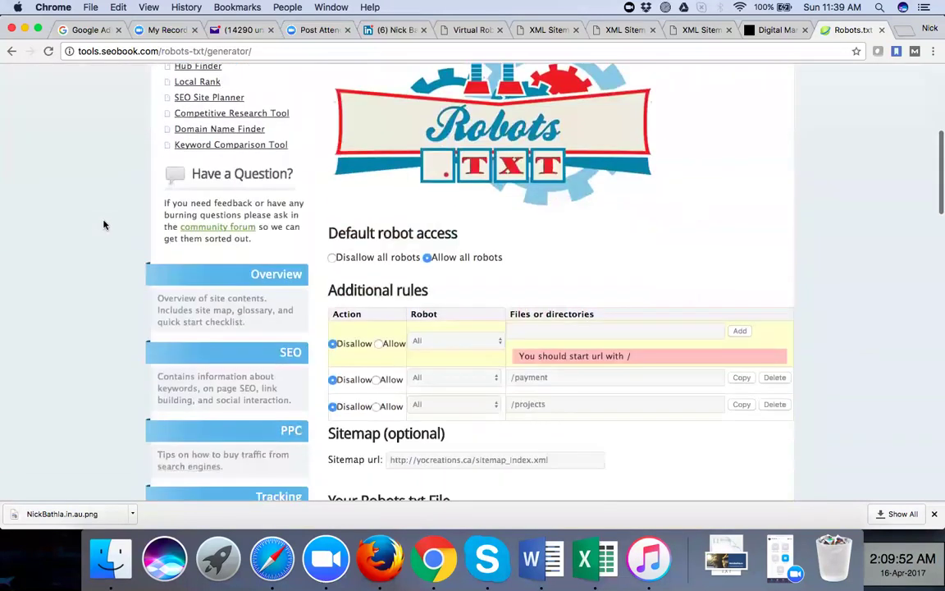
pyautogui.scroll(-3, 103, 224)
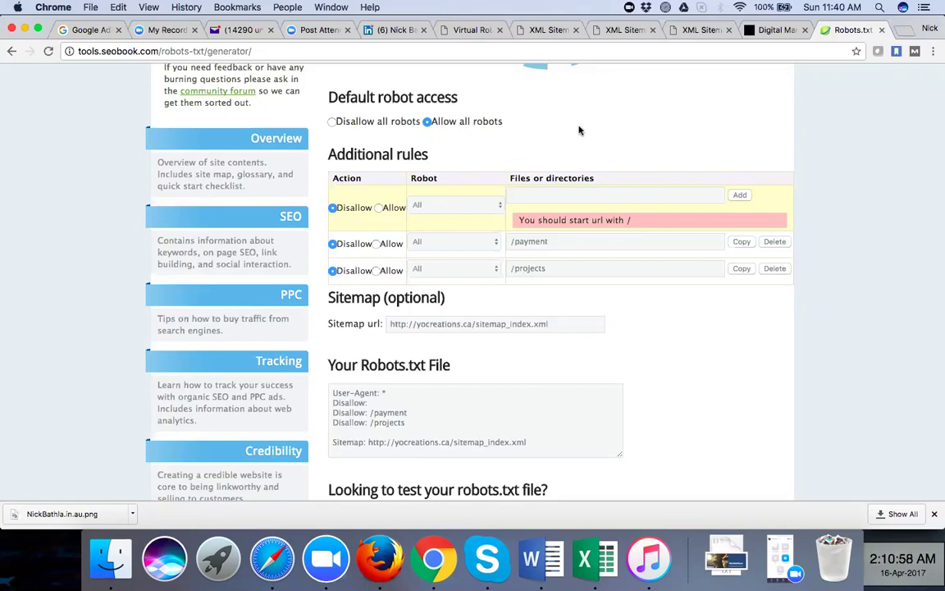
# Show the Yoast SEO XML Sitemaps general settings on the Fashion for Fab site, and return to the robots.txt generator.
pyautogui.click(616, 33)
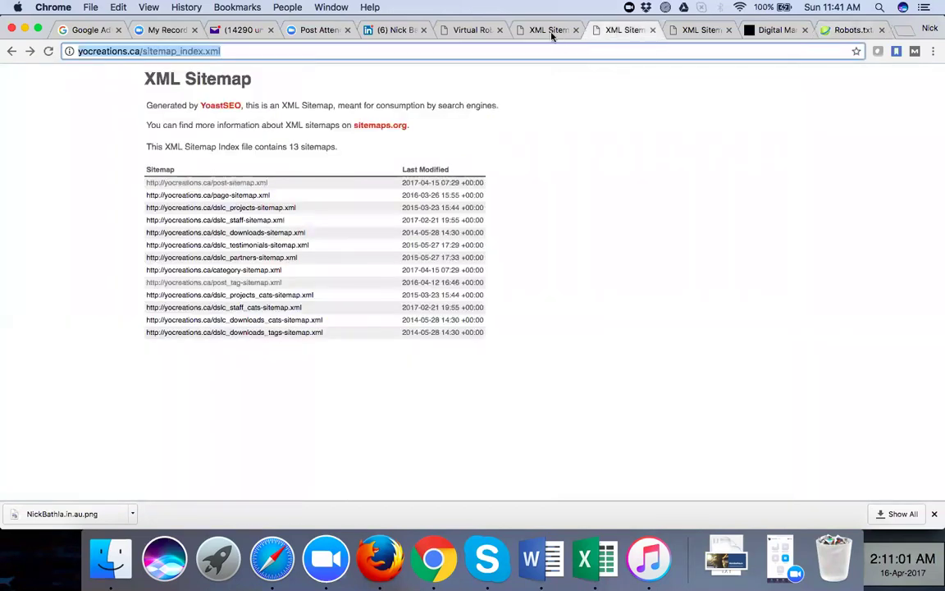
pyautogui.click(541, 30)
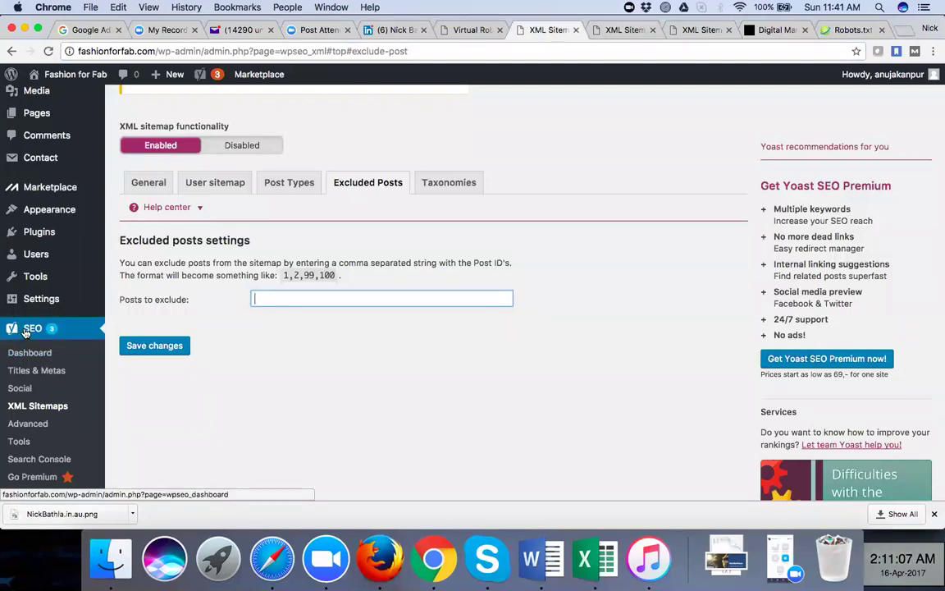
pyautogui.click(24, 406)
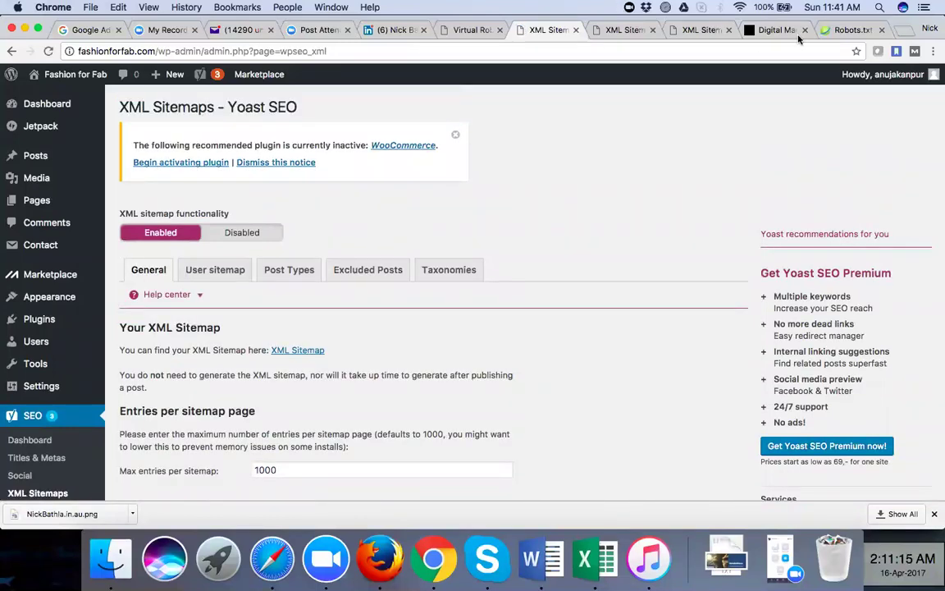
pyautogui.click(853, 30)
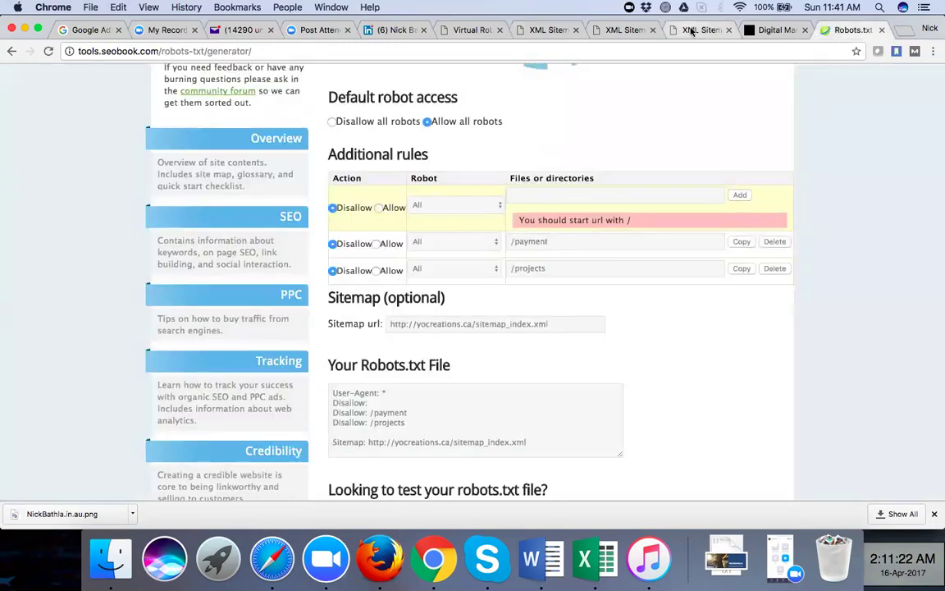
# Reopen the Virtual Robots.txt settings on the Yo Creations site, look over the user agent directives, and go back to the generator.
pyautogui.click(457, 33)
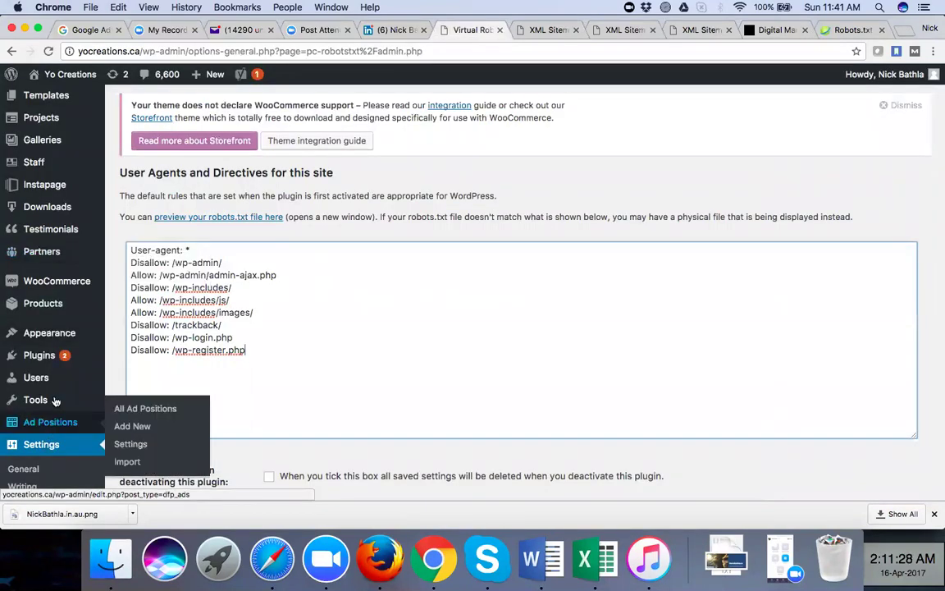
pyautogui.scroll(-2, 60, 381)
pyautogui.scroll(-1, 60, 381)
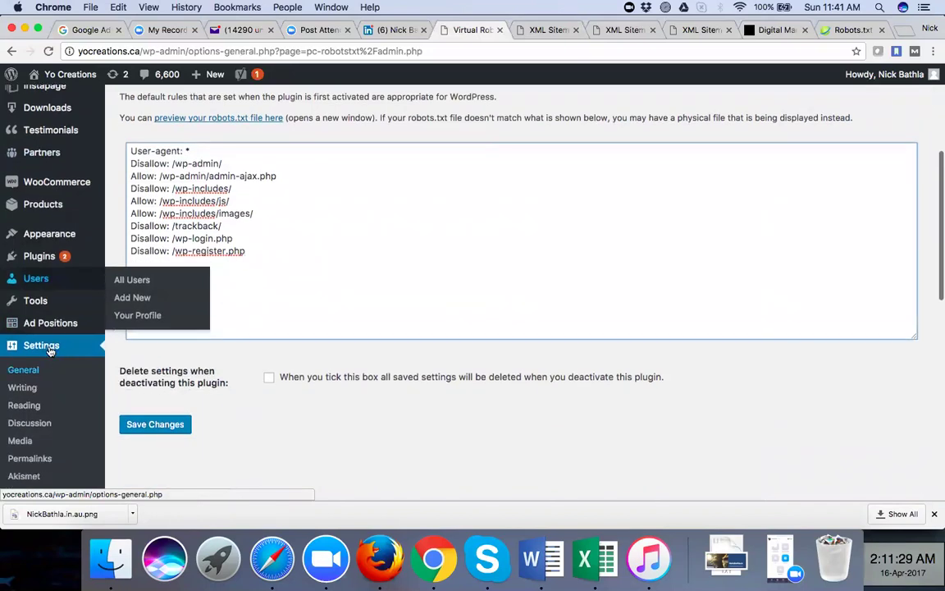
pyautogui.scroll(-5, 45, 351)
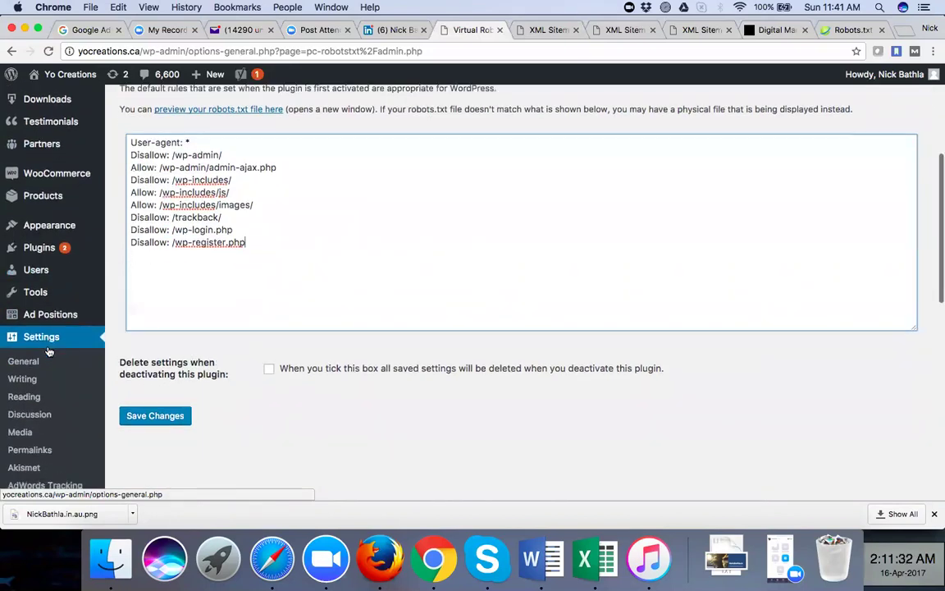
pyautogui.scroll(-1, 47, 351)
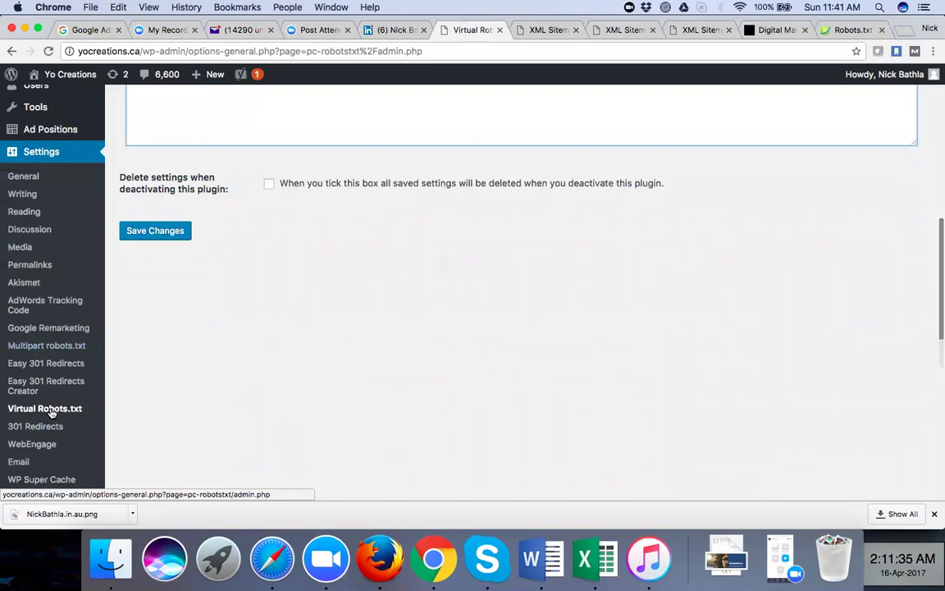
pyautogui.click(51, 412)
pyautogui.scroll(1, 306, 343)
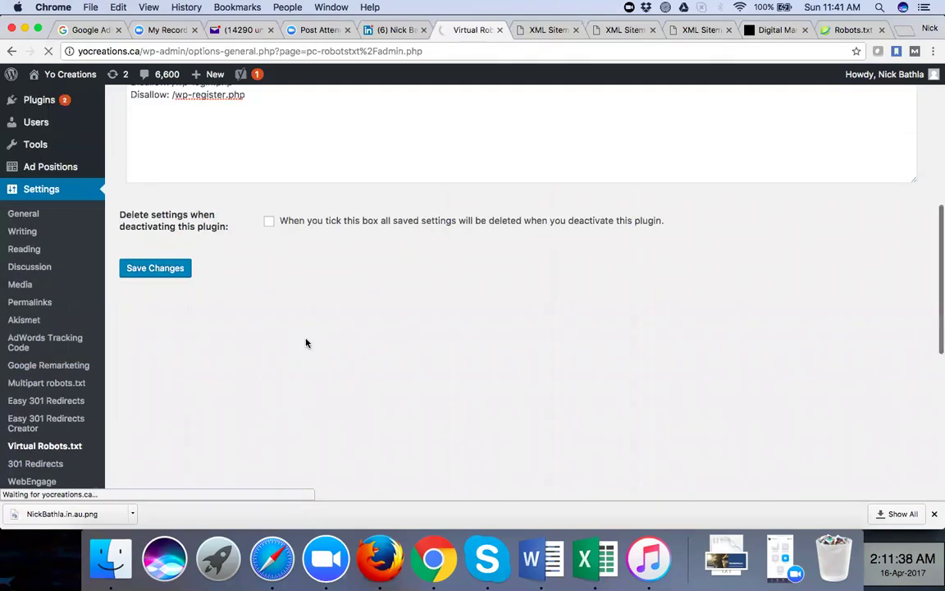
pyautogui.scroll(5, 306, 343)
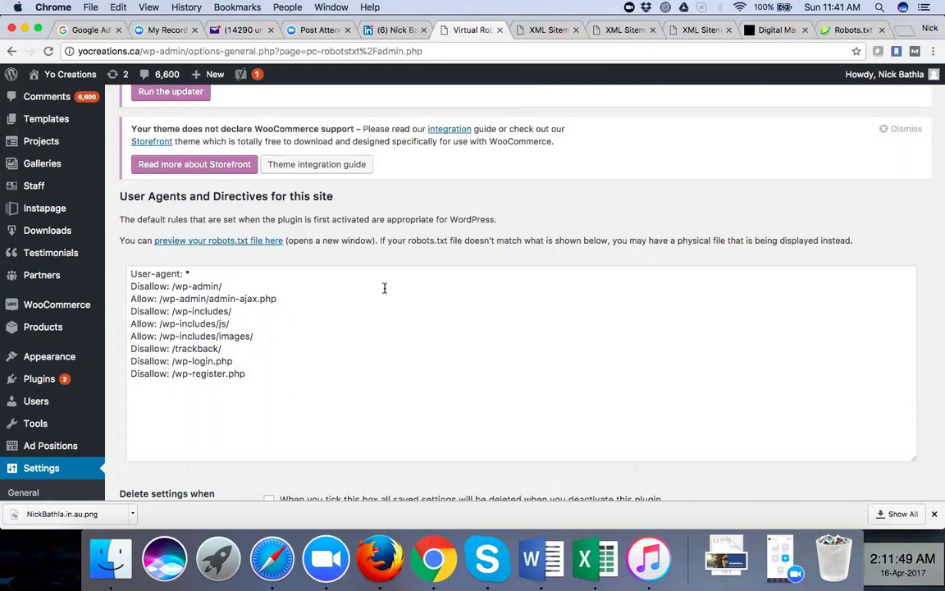
pyautogui.click(850, 31)
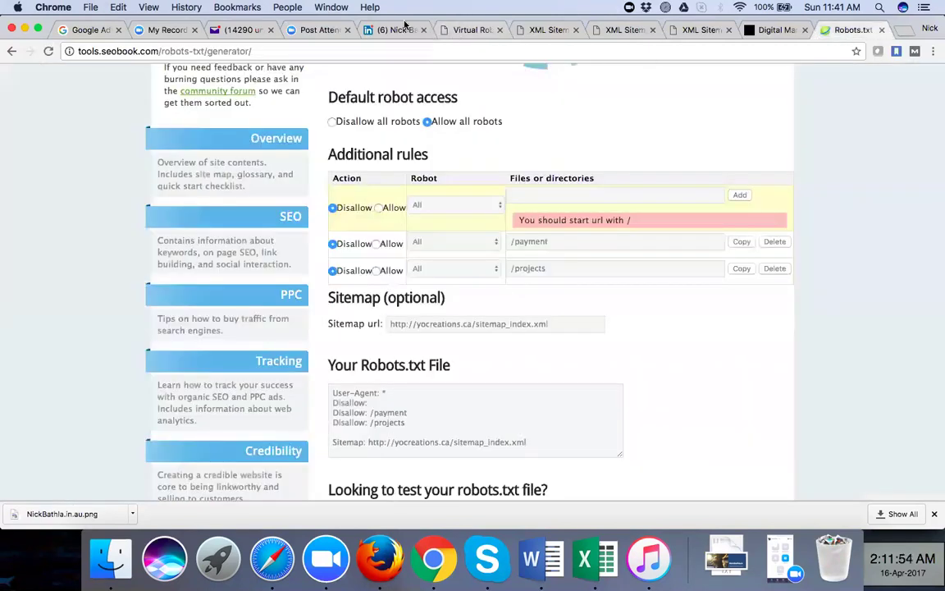